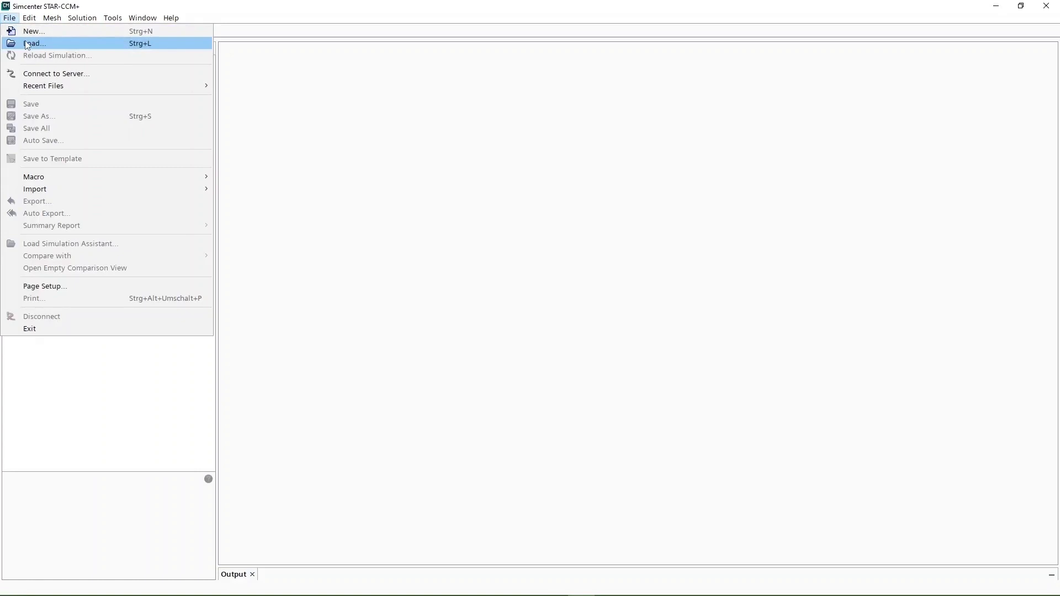
- Choose fan_start.sim from the RF_Moving_Ref_Frame documents folder as the simulation file to load
click(27, 44)
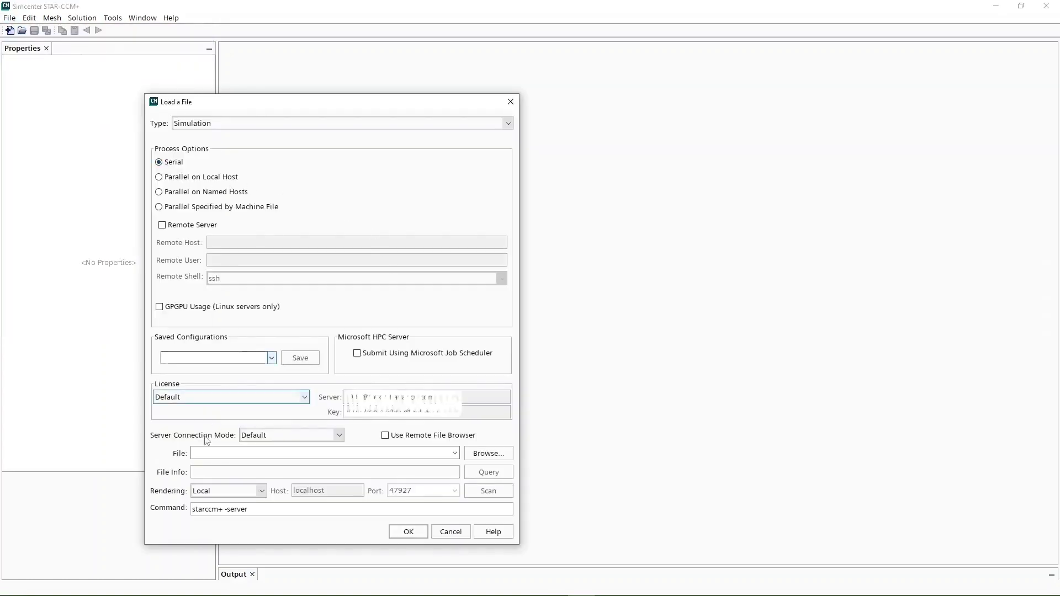
click(485, 454)
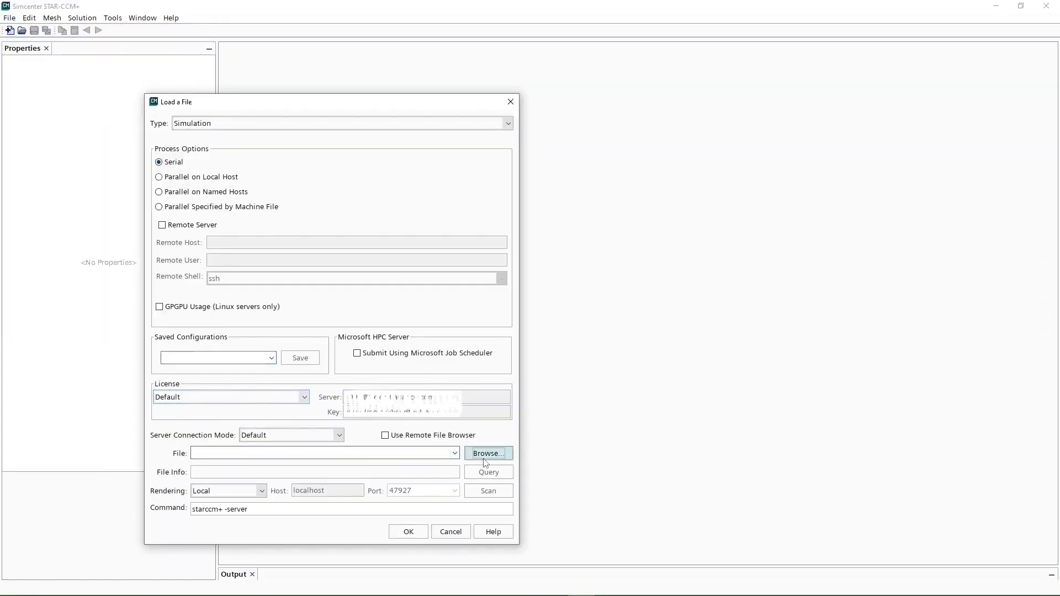
click(149, 339)
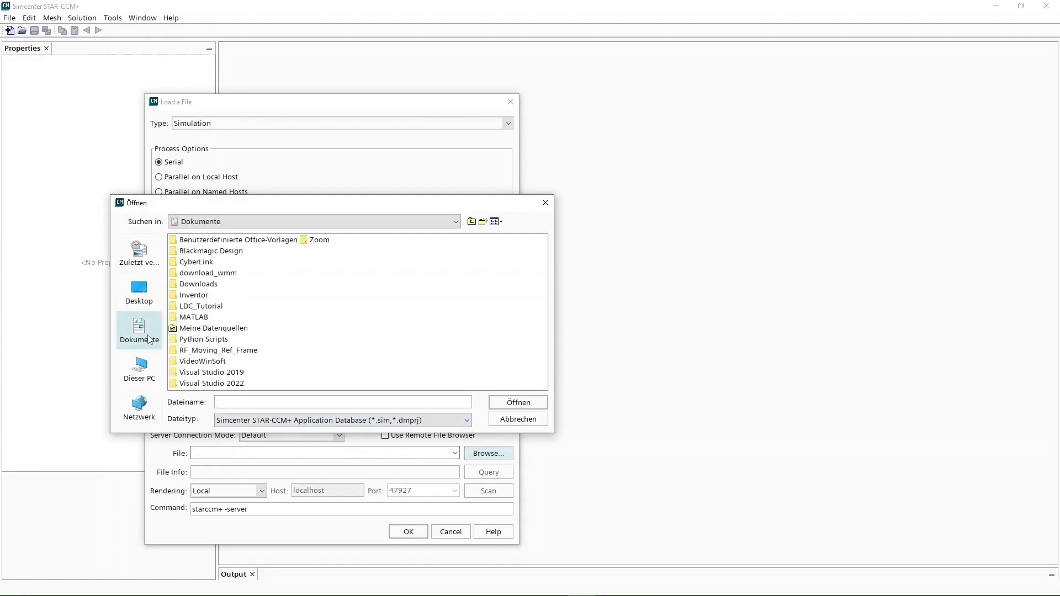
double_click(208, 352)
click(198, 242)
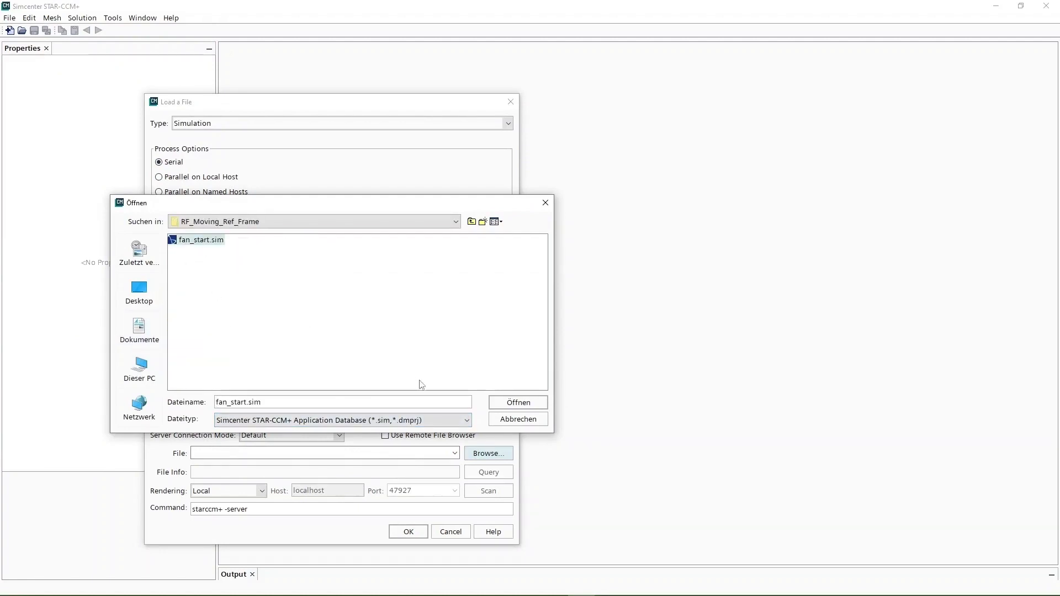
click(509, 406)
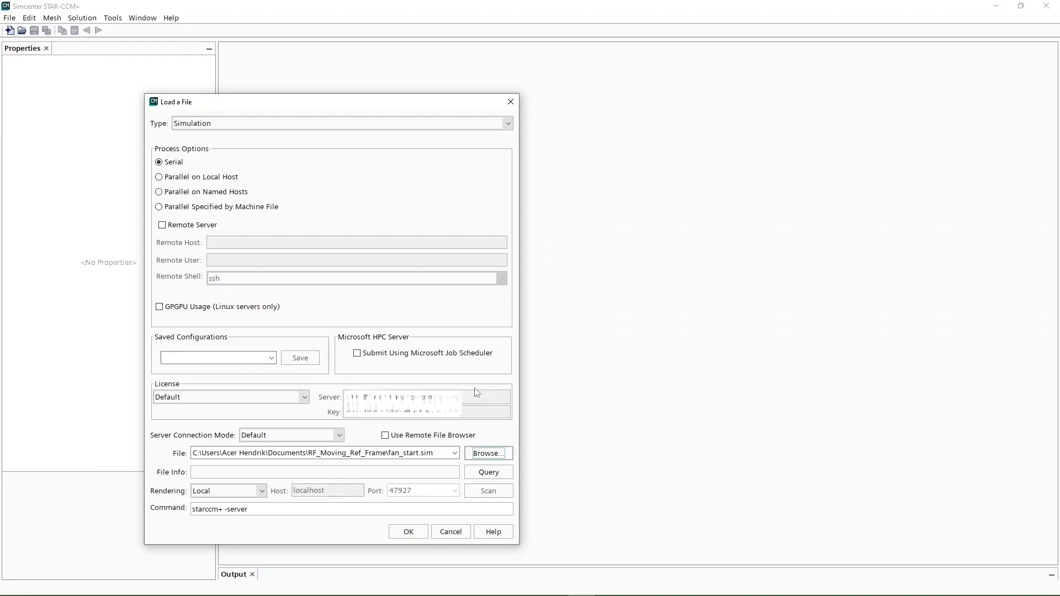
- Load the simulation in parallel on the local host with an increased number of compute processes
click(160, 178)
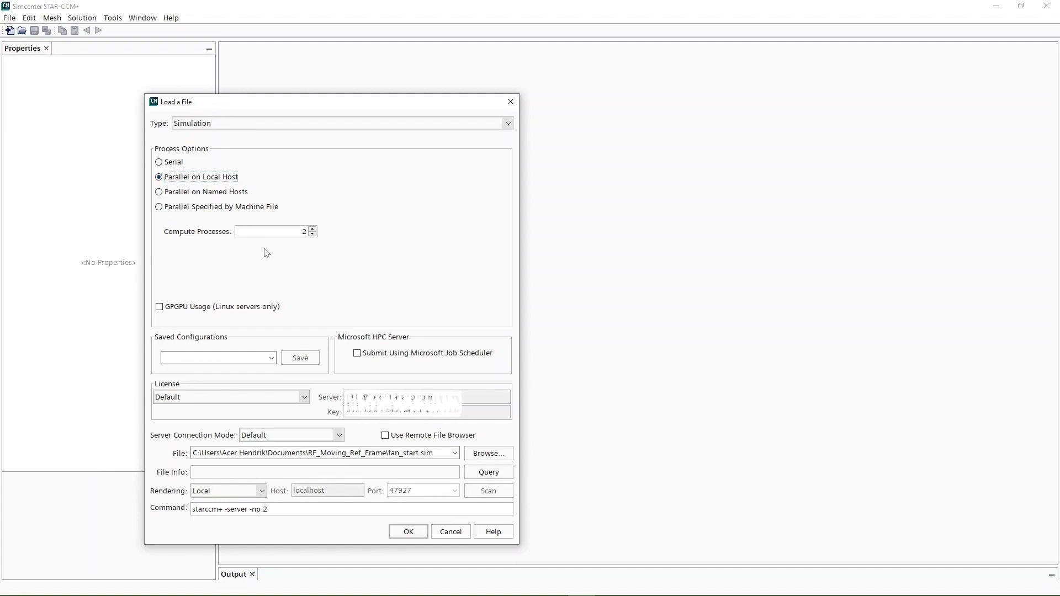
click(306, 232)
click(313, 228)
click(313, 228)
click(409, 531)
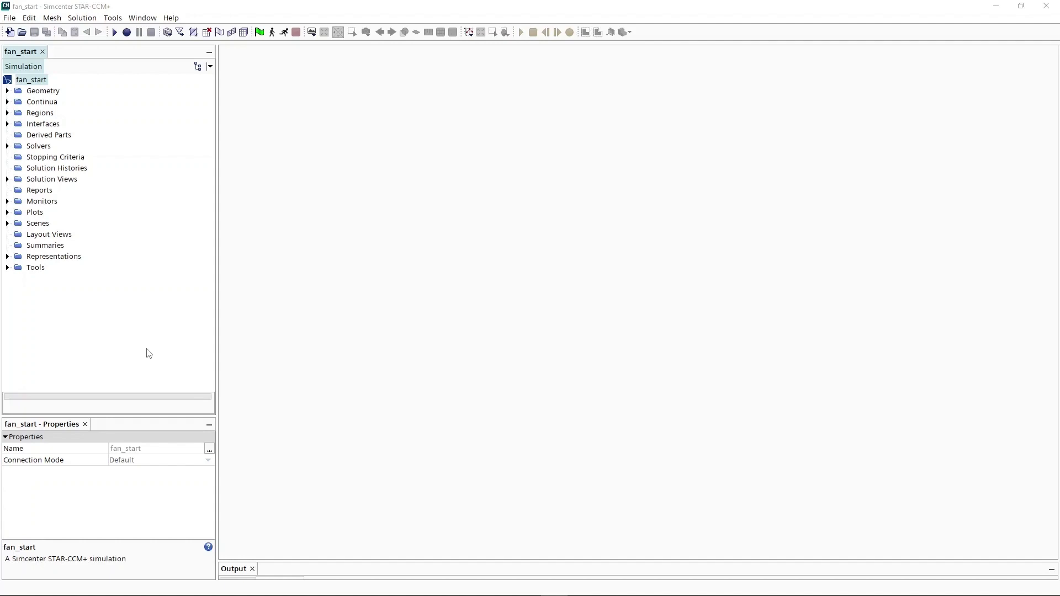
- Generate the volume mesh and display it in a new mesh scene, viewed at an angle
click(60, 20)
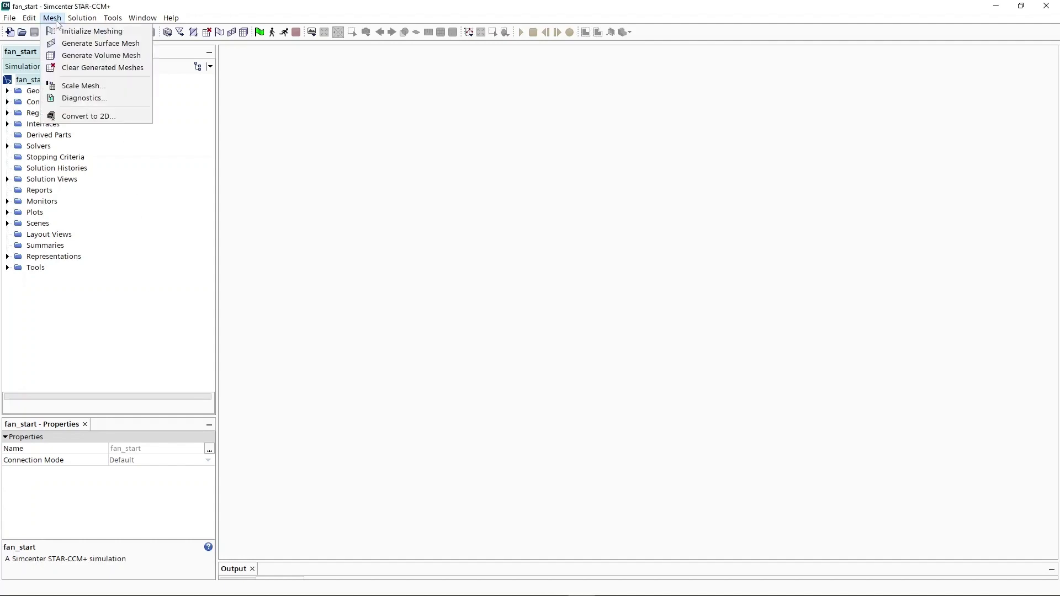
click(84, 56)
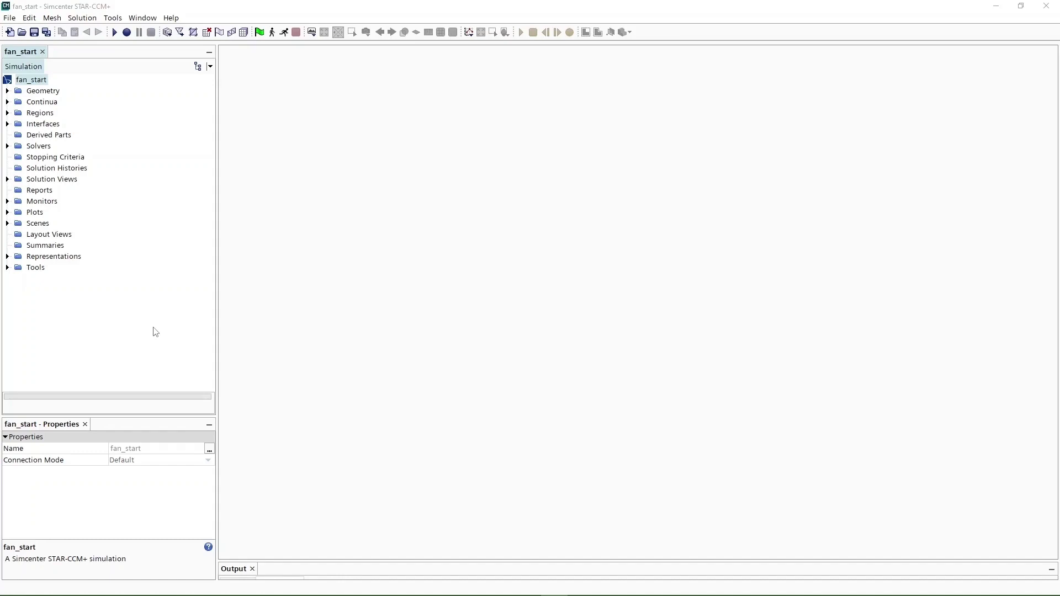
right_click(39, 225)
mouse_move(70, 234)
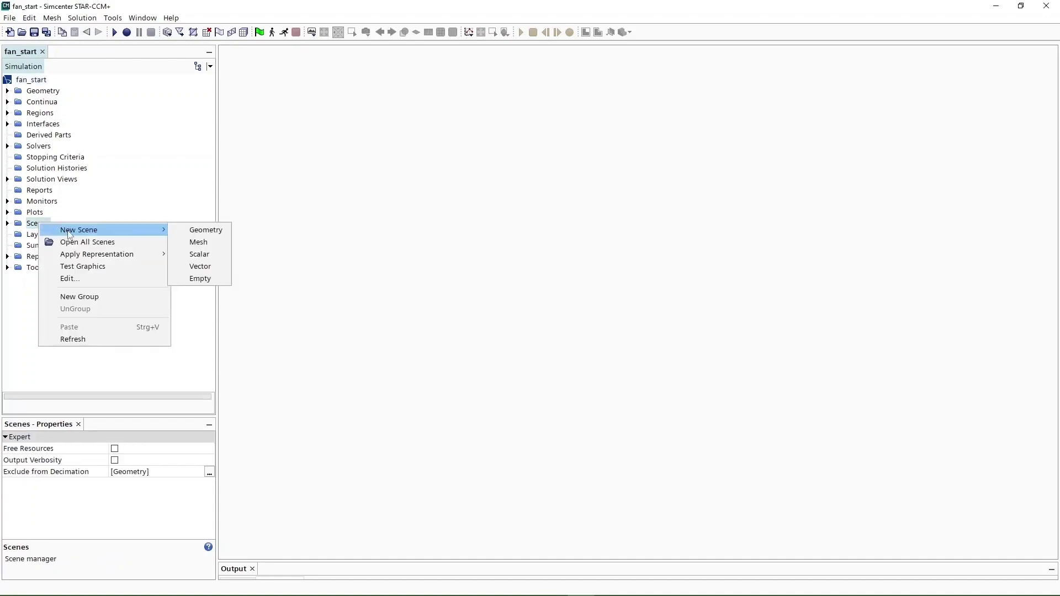
click(206, 247)
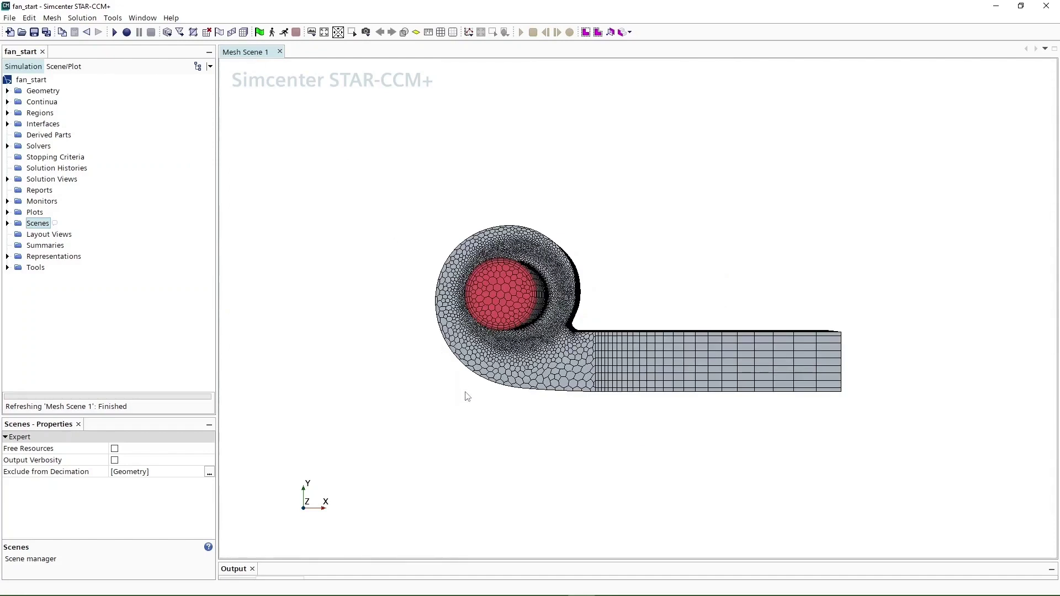
scroll(468, 386, down, 2)
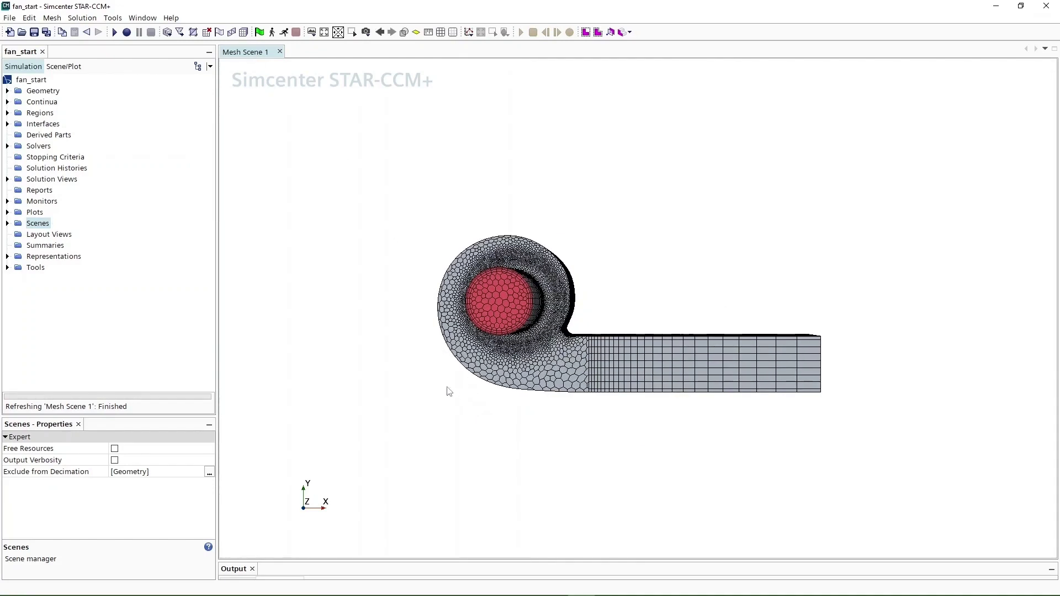
mouse_move(449, 390)
mouse_down()
mouse_move(359, 329)
mouse_move(330, 343)
mouse_move(414, 374)
mouse_move(369, 315)
mouse_move(331, 327)
mouse_up()
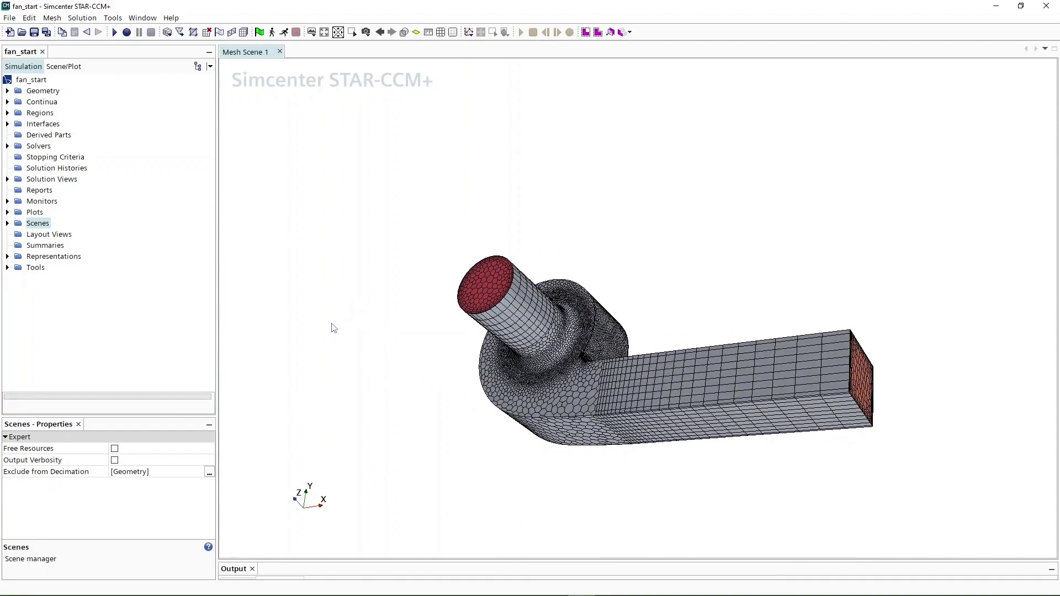
- Save the fan_start simulation in the current program version
click(33, 32)
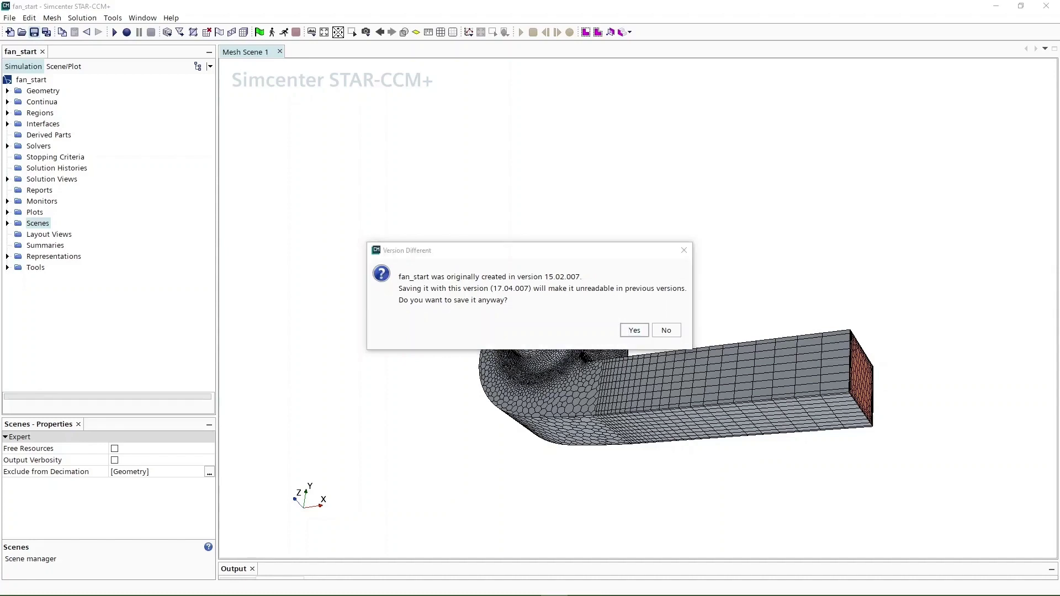
click(631, 332)
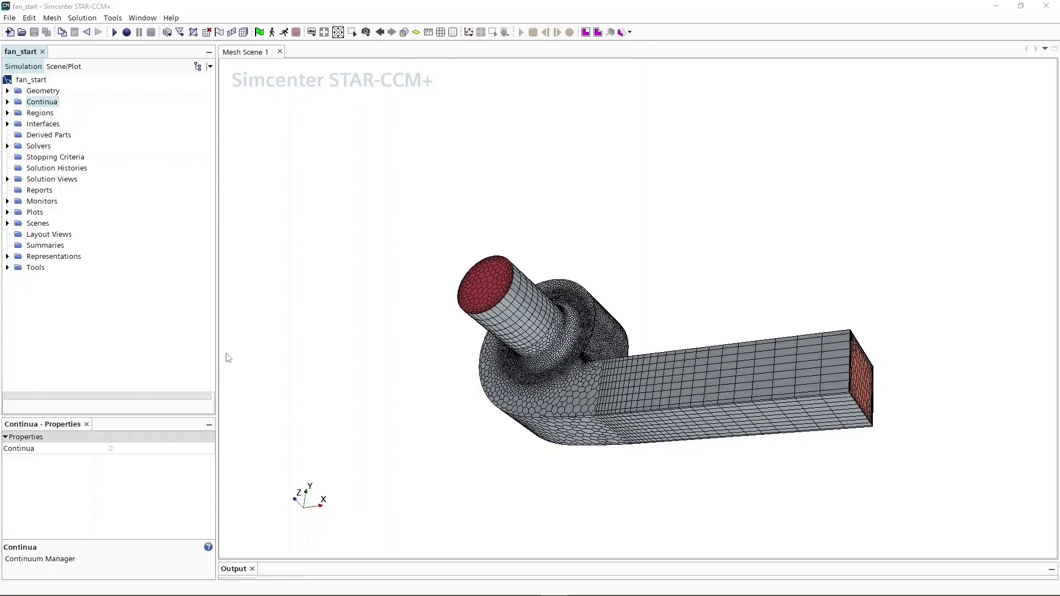
- Select the Steady, Gas, Segregated Flow, Constant Density, Turbulent and K-Epsilon Turbulence models for the Physics 1 continuum
click(7, 102)
click(18, 124)
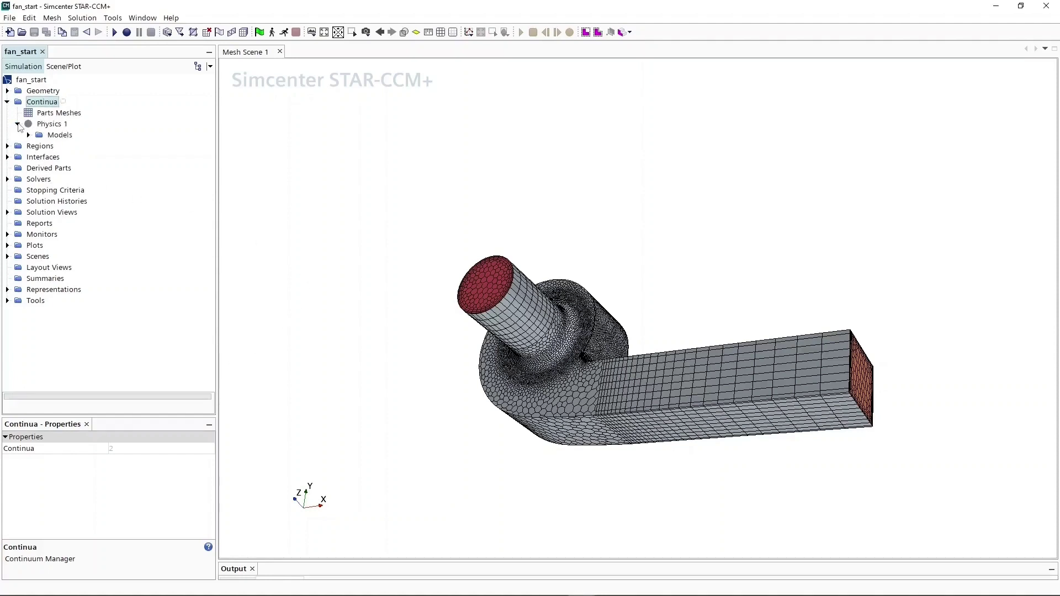
click(60, 135)
double_click(61, 136)
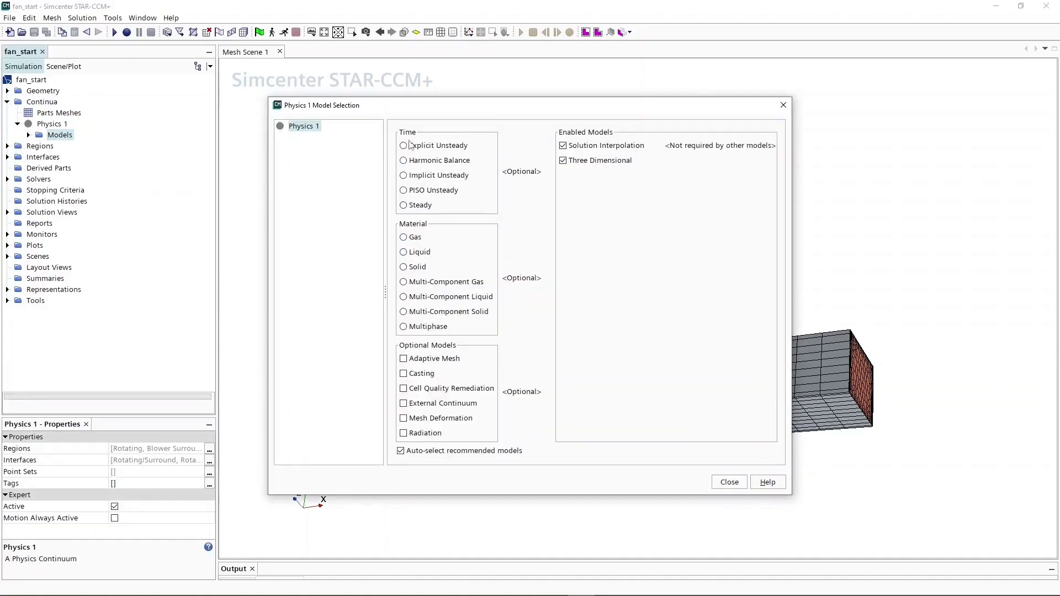
click(403, 204)
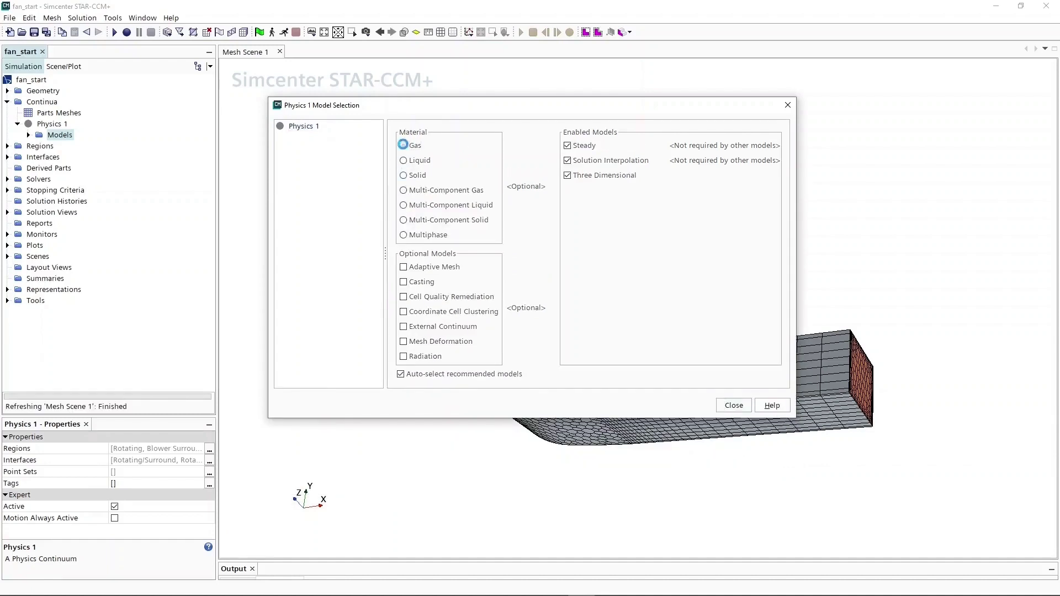
click(403, 145)
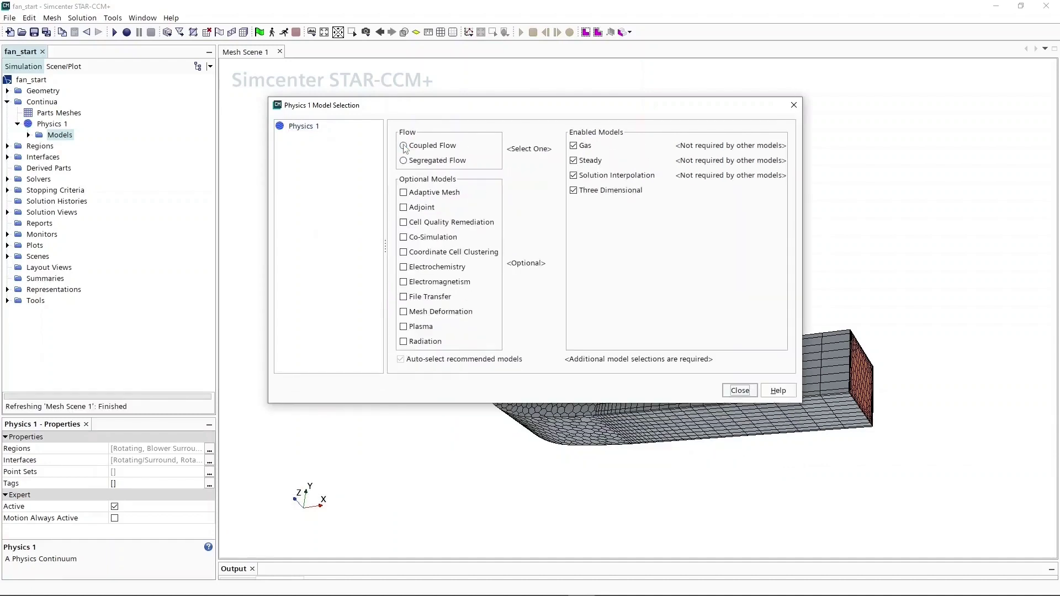
click(402, 160)
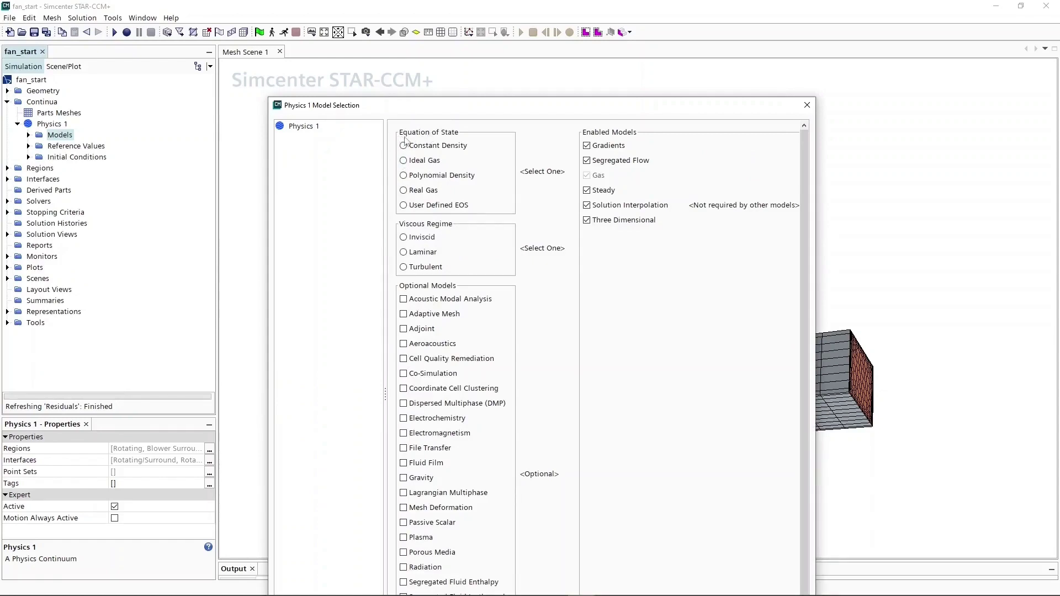
click(403, 146)
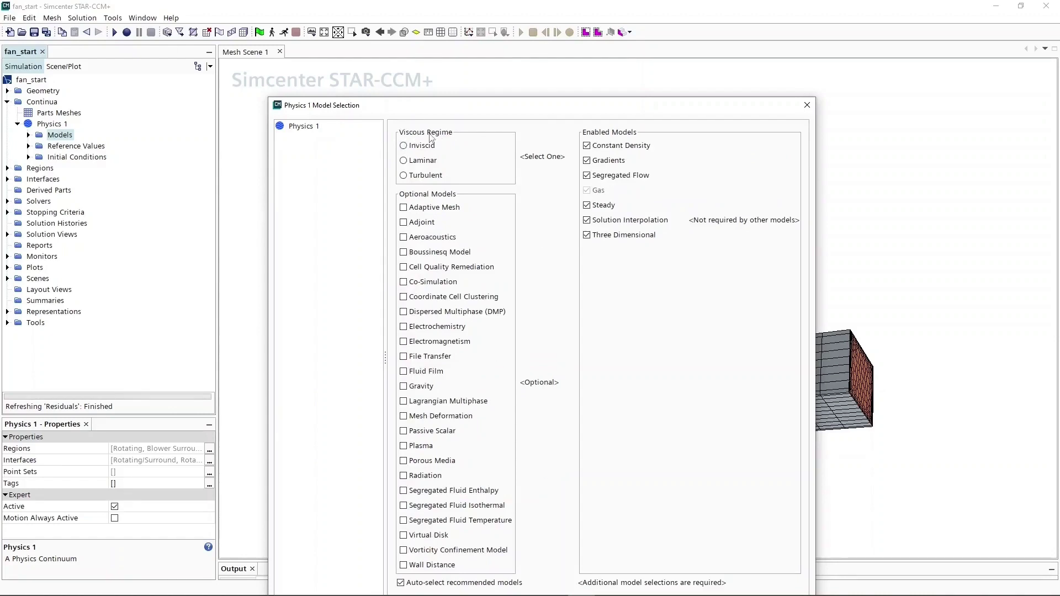
click(404, 175)
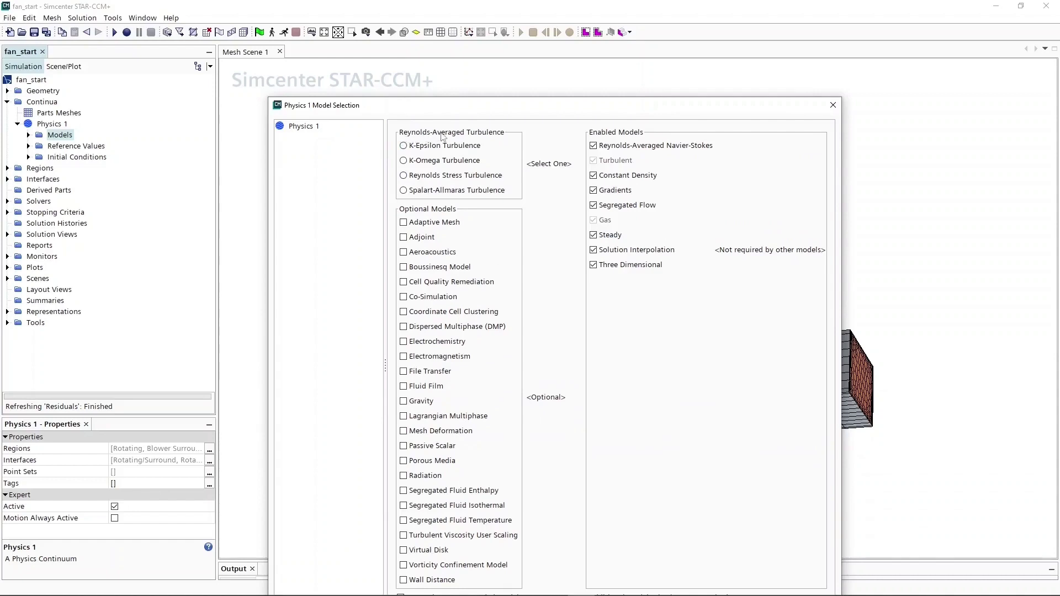
click(403, 147)
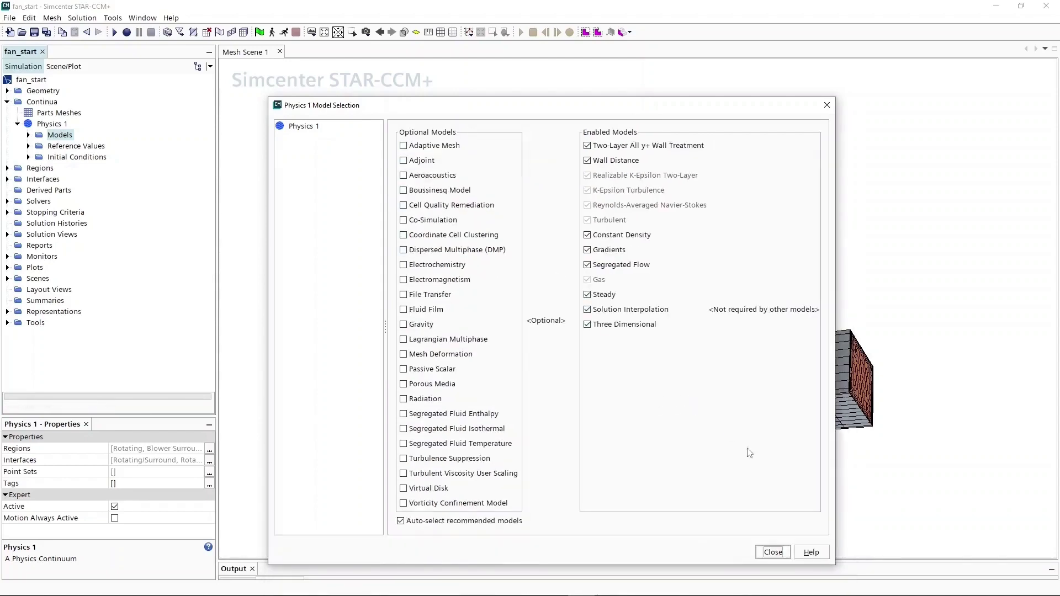
click(772, 552)
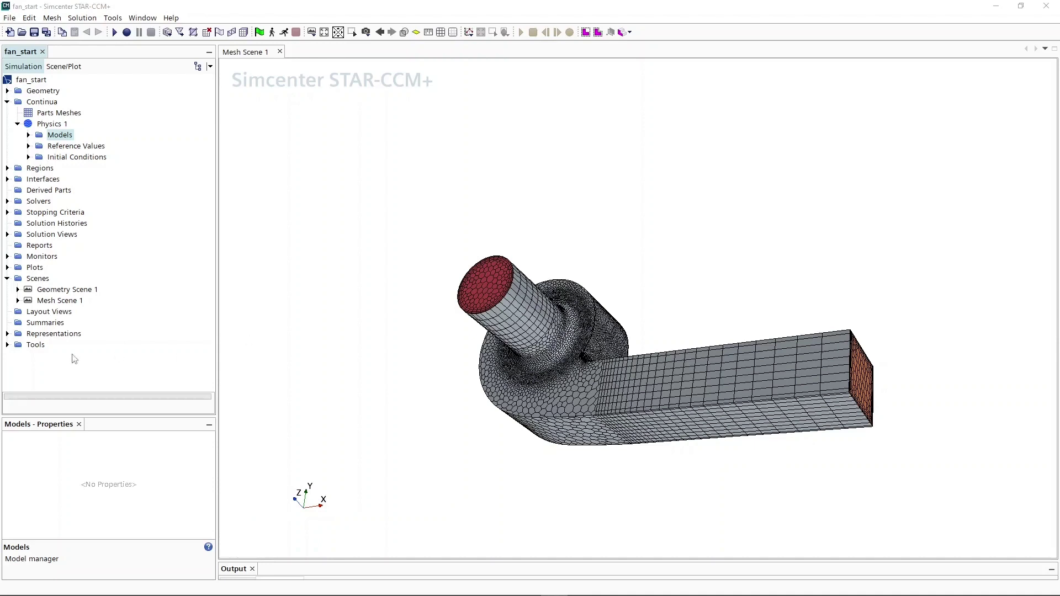
- Create a new rotating reference frame among the simulation's reference frames
click(7, 345)
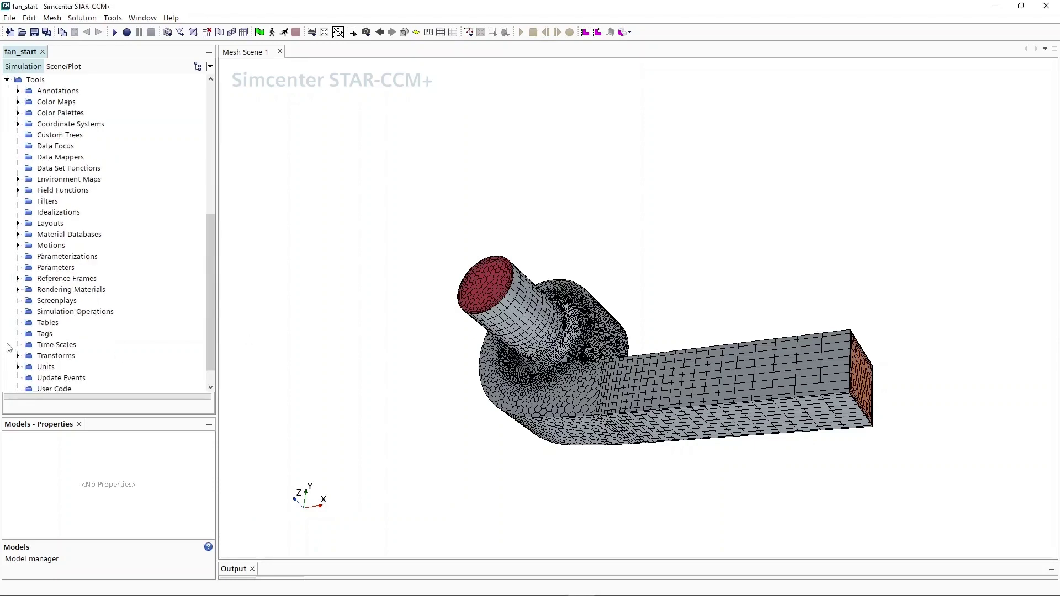
right_click(56, 278)
mouse_move(68, 284)
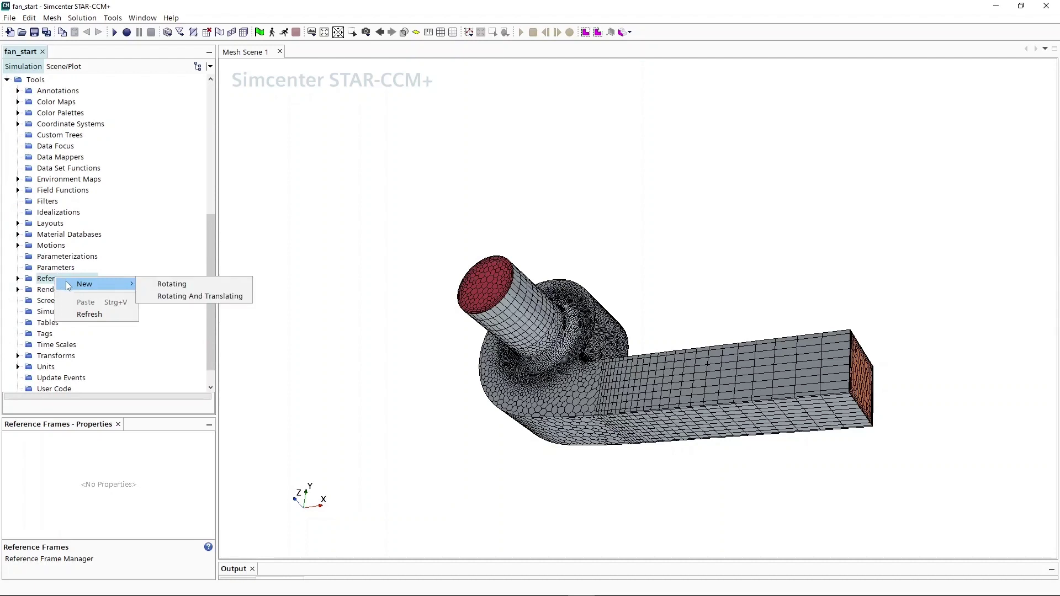
click(157, 285)
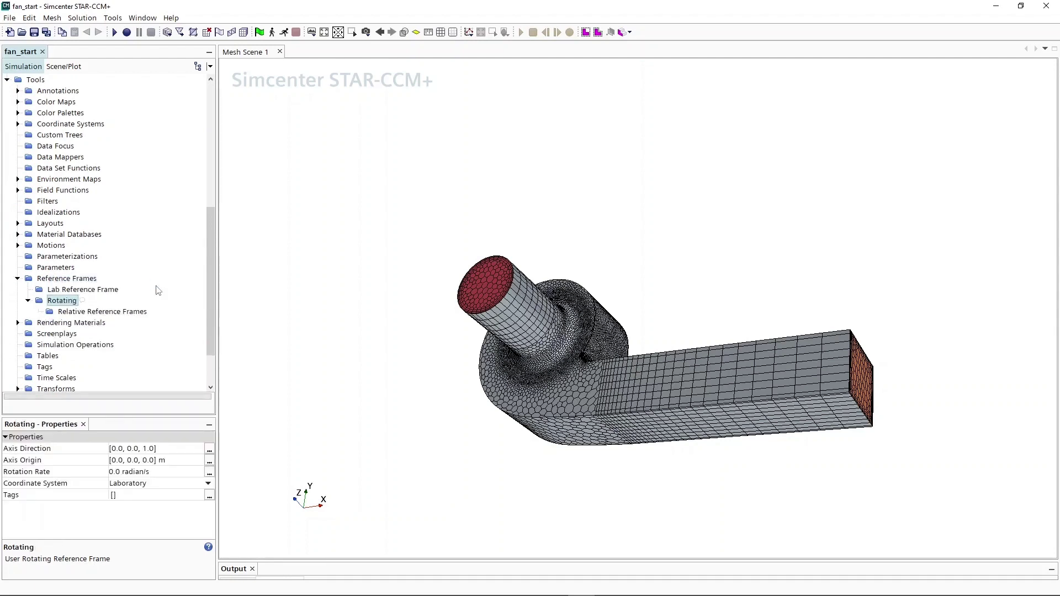
- Set the rotation rate of the rotating reference frame to 2000 rpm
double_click(61, 301)
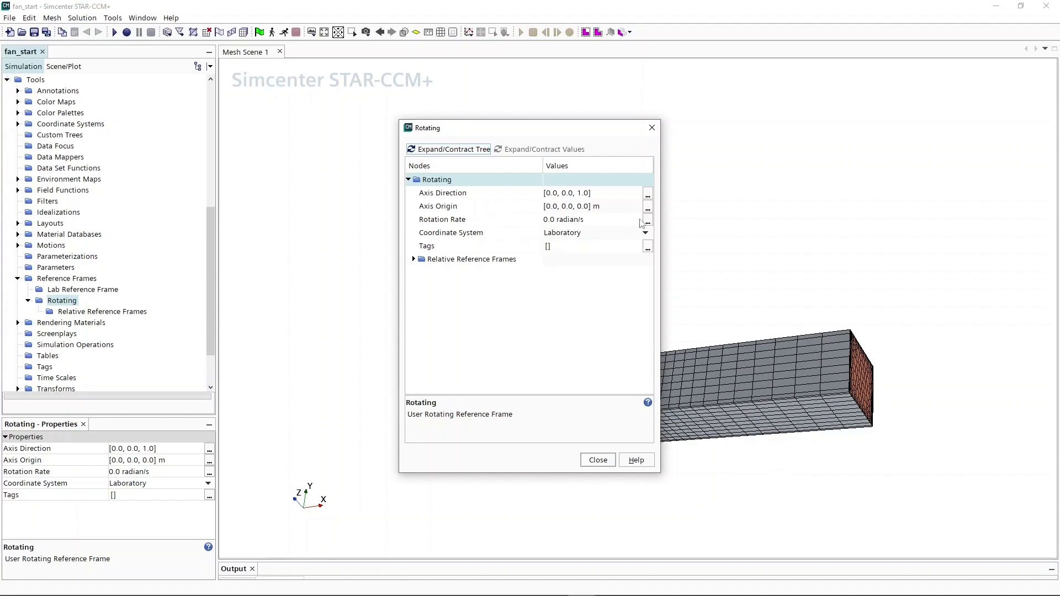
click(647, 222)
click(600, 234)
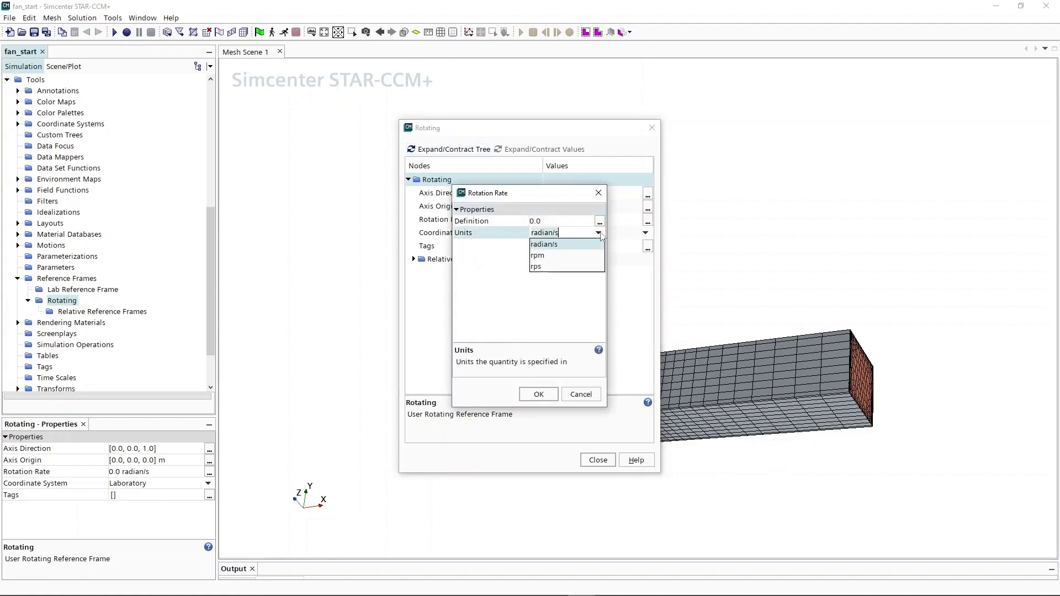
click(548, 261)
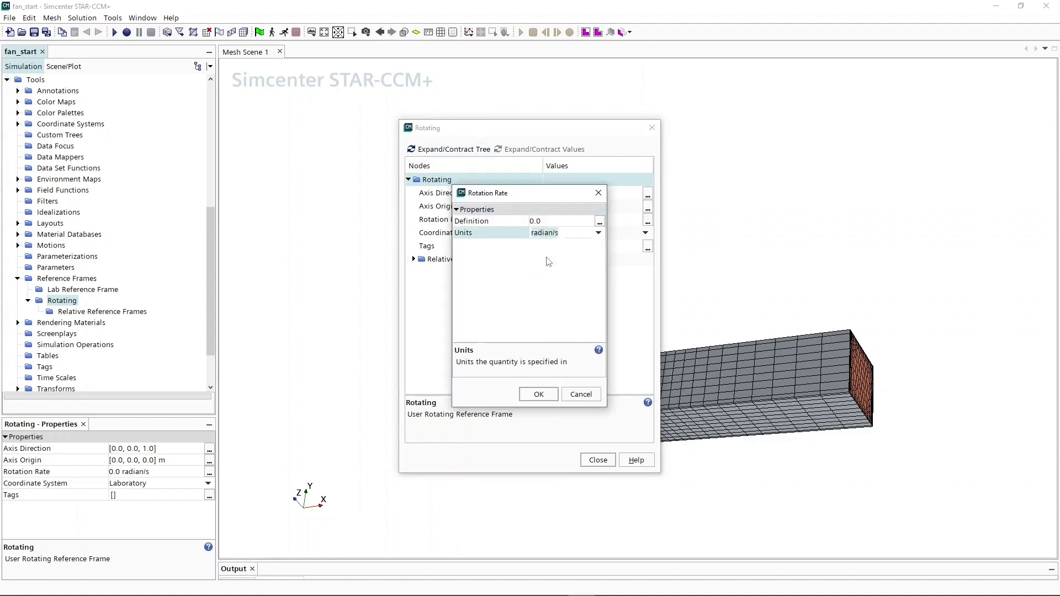
click(545, 221)
text(2000)
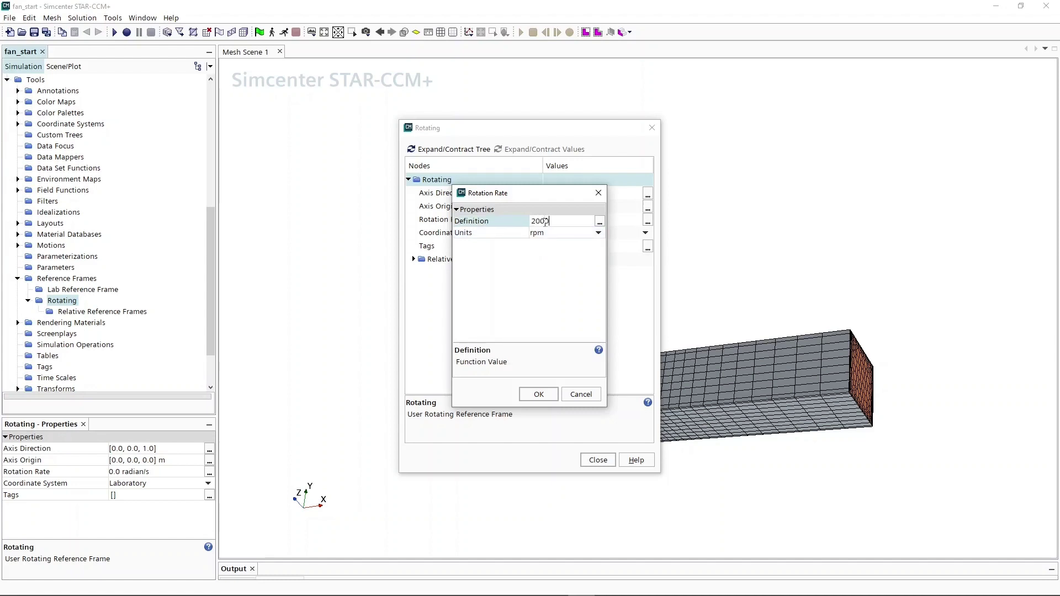
click(538, 394)
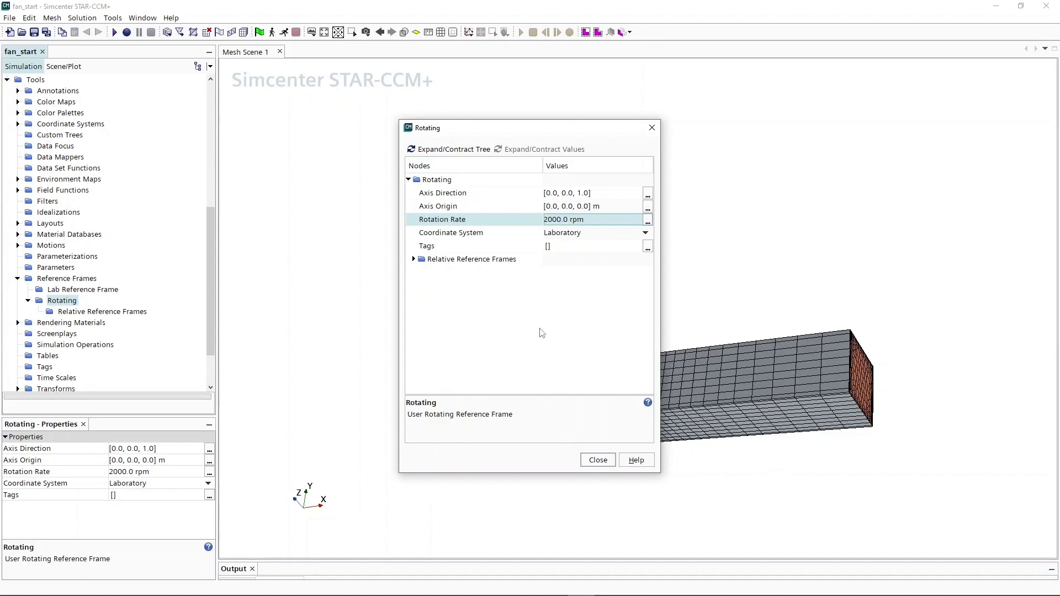
click(598, 460)
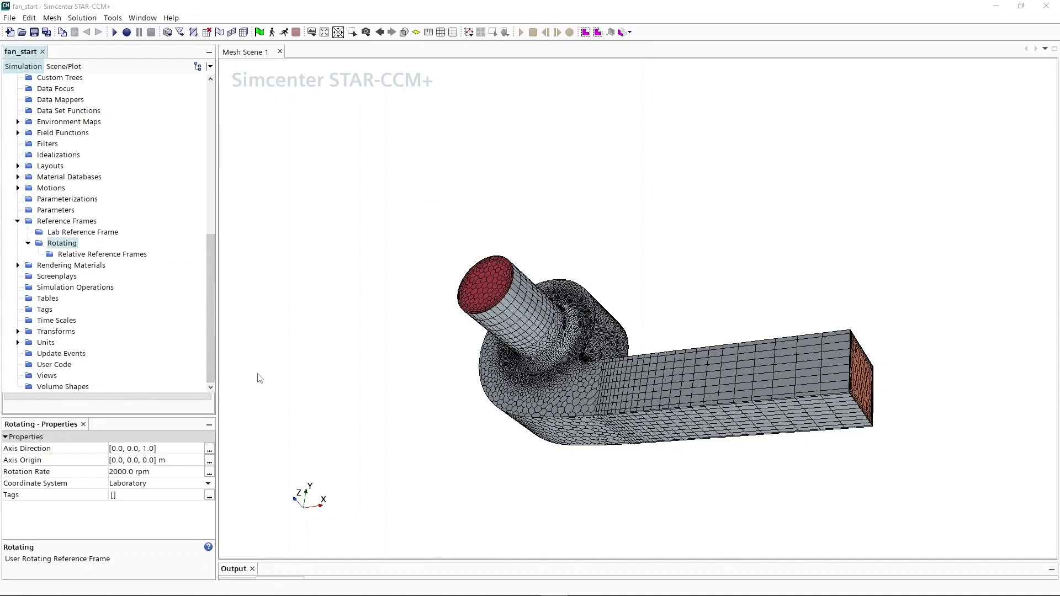
- Assign the Rotating reference frame in the Rotating region's motion specification
scroll(22, 191, up, 10)
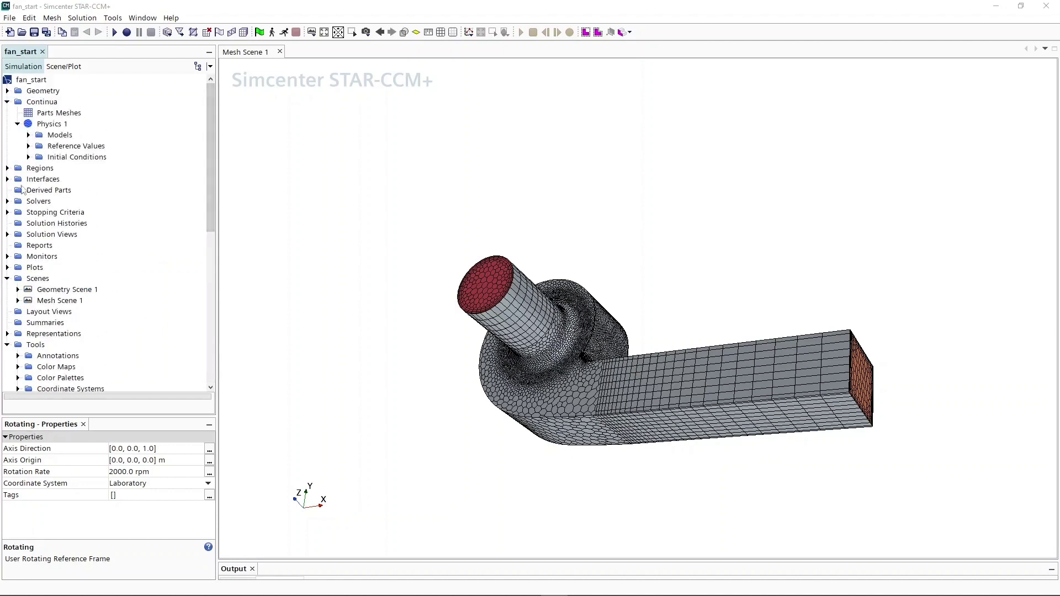
click(7, 167)
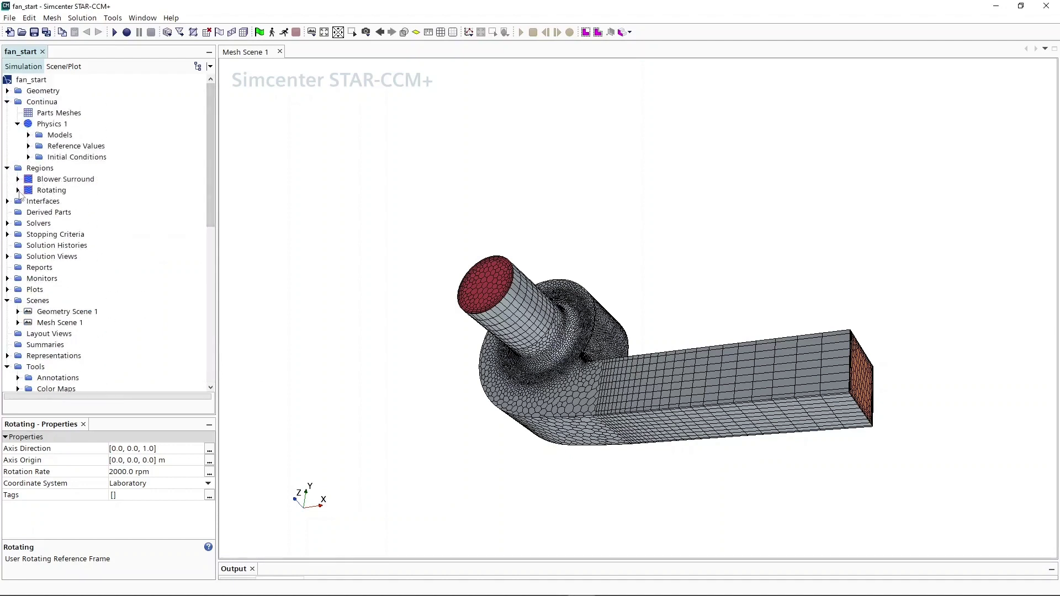
click(17, 191)
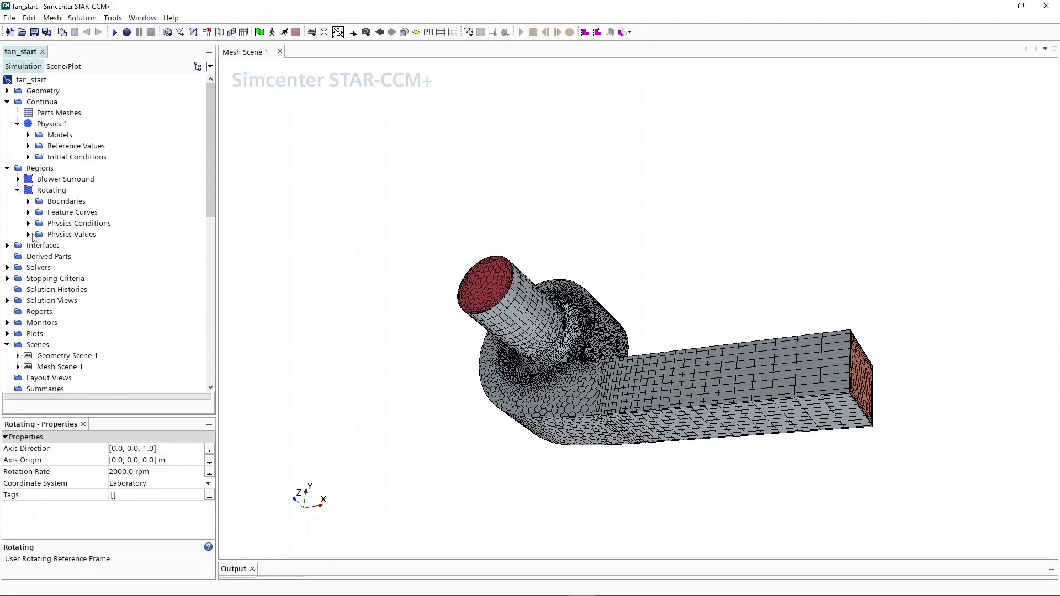
click(28, 235)
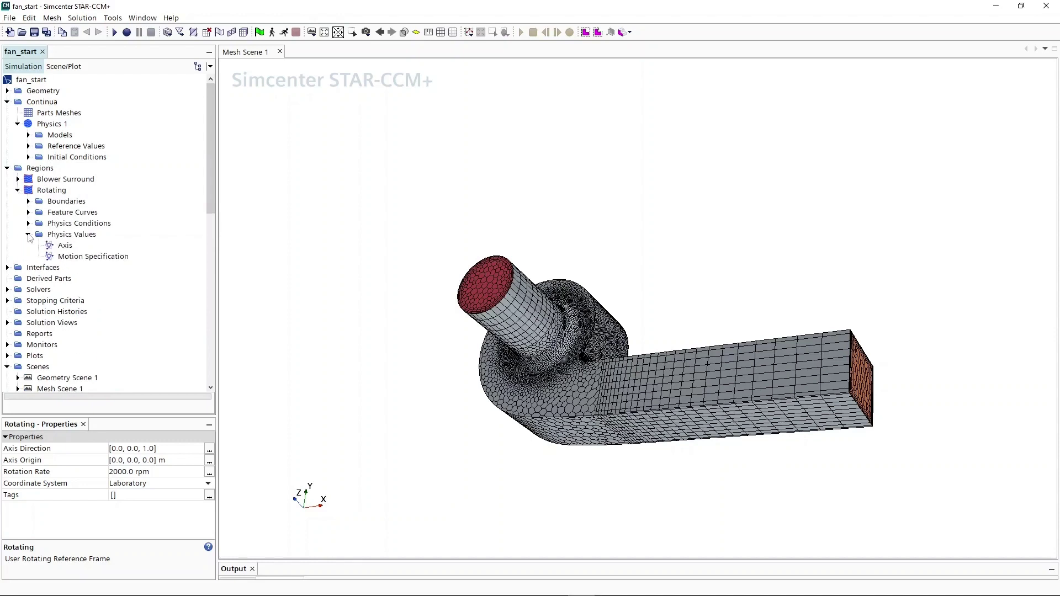
double_click(71, 259)
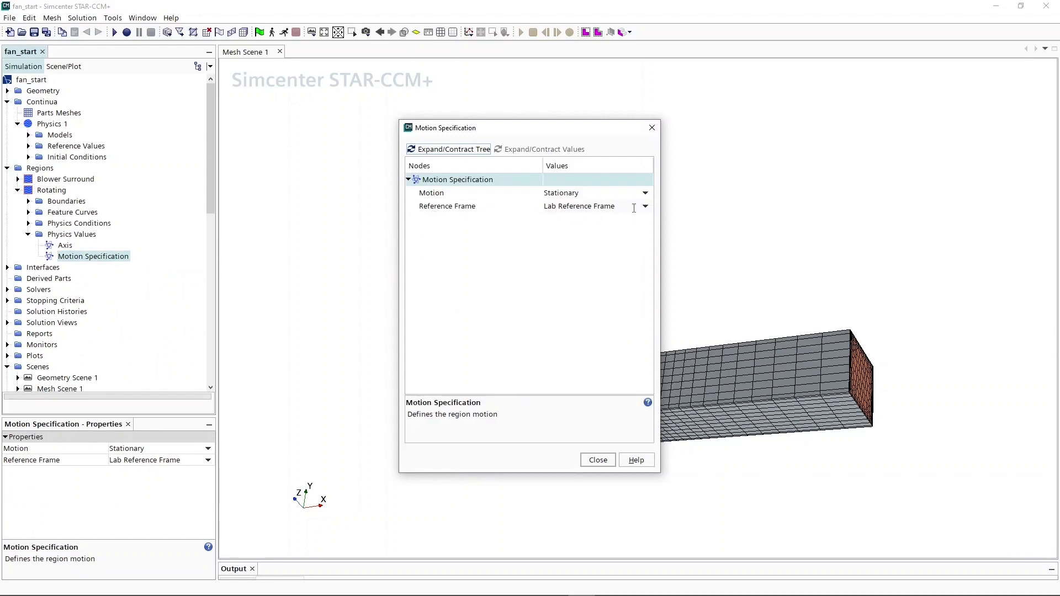
click(608, 208)
click(573, 230)
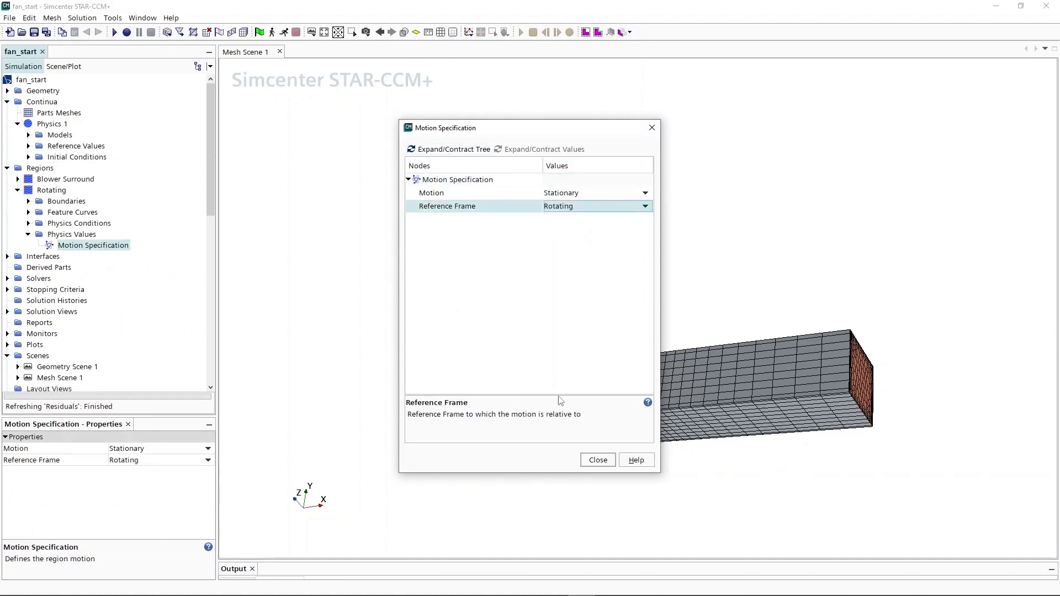
click(597, 460)
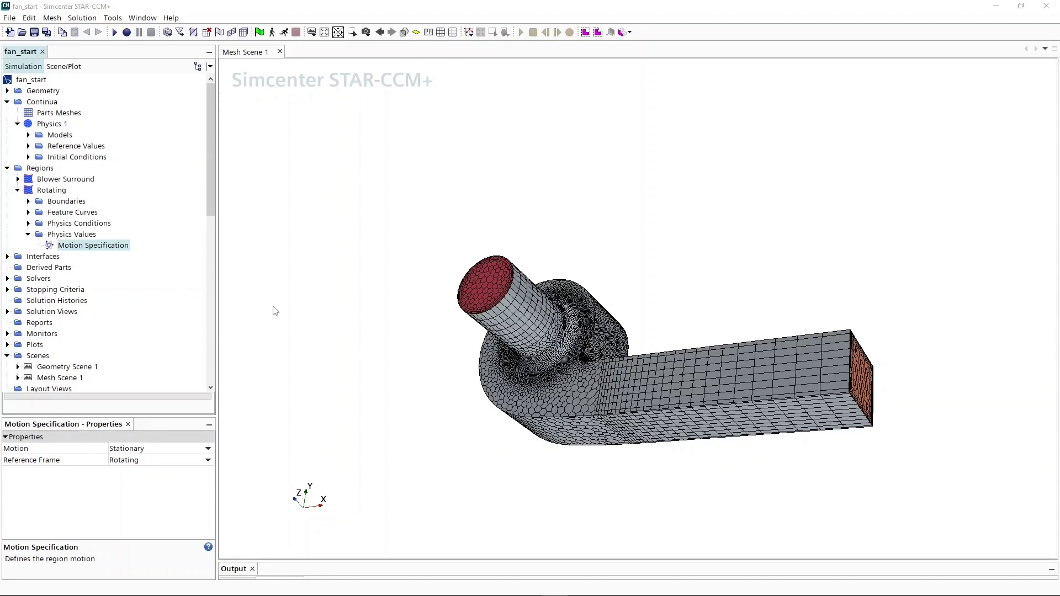
- Set the turbulence specification method in the Physics 1 initial conditions to K + Epsilon
click(41, 103)
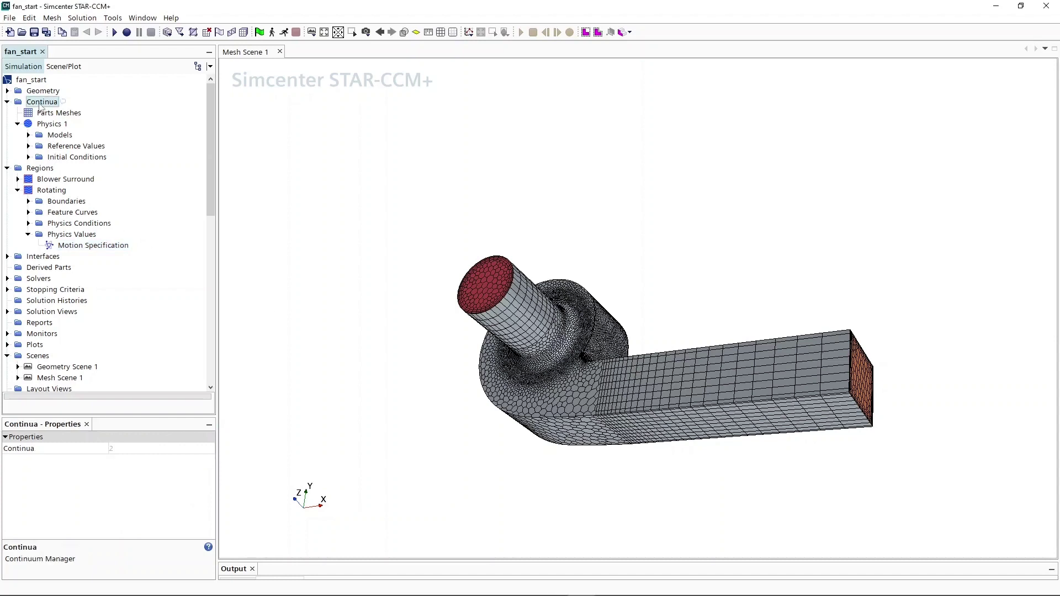
click(59, 126)
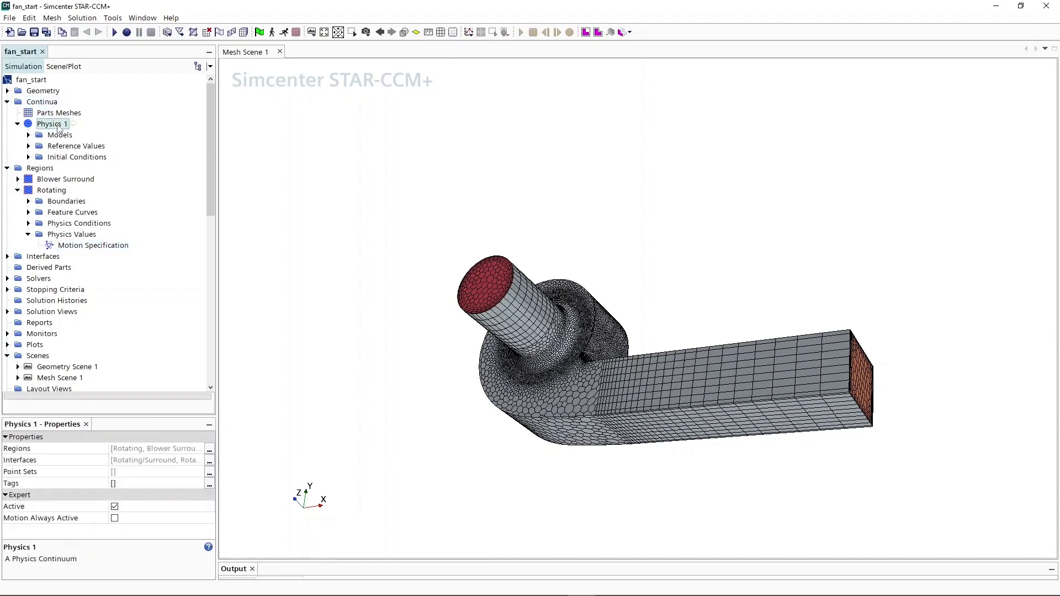
double_click(70, 158)
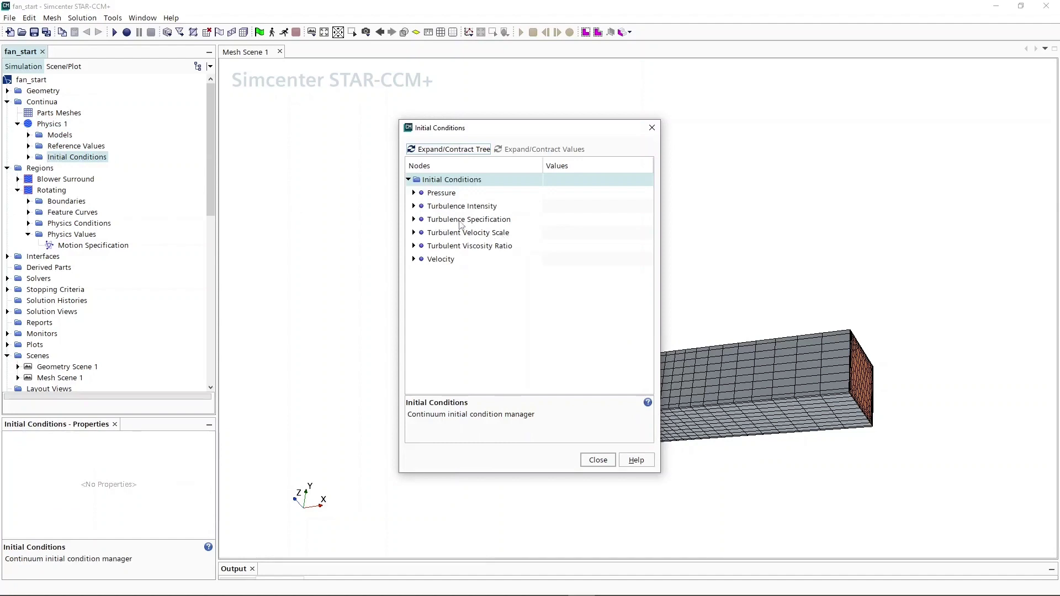
click(414, 220)
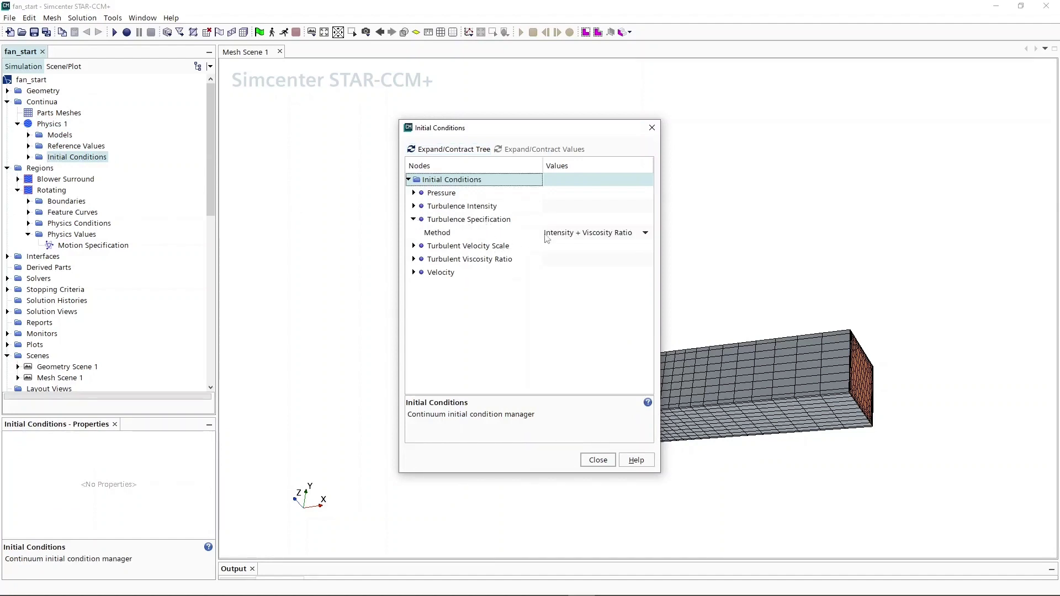
click(587, 234)
click(579, 248)
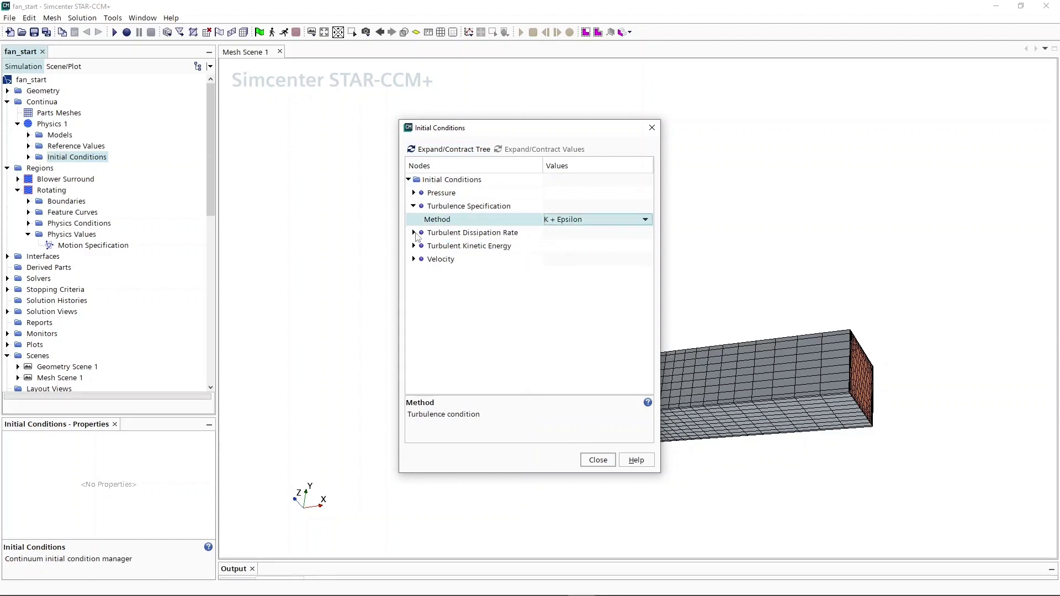
- Set the initial turbulent dissipation rate to 150 m^2/s^3 and the turbulent kinetic energy to 1.5 J/kg
click(413, 232)
click(554, 259)
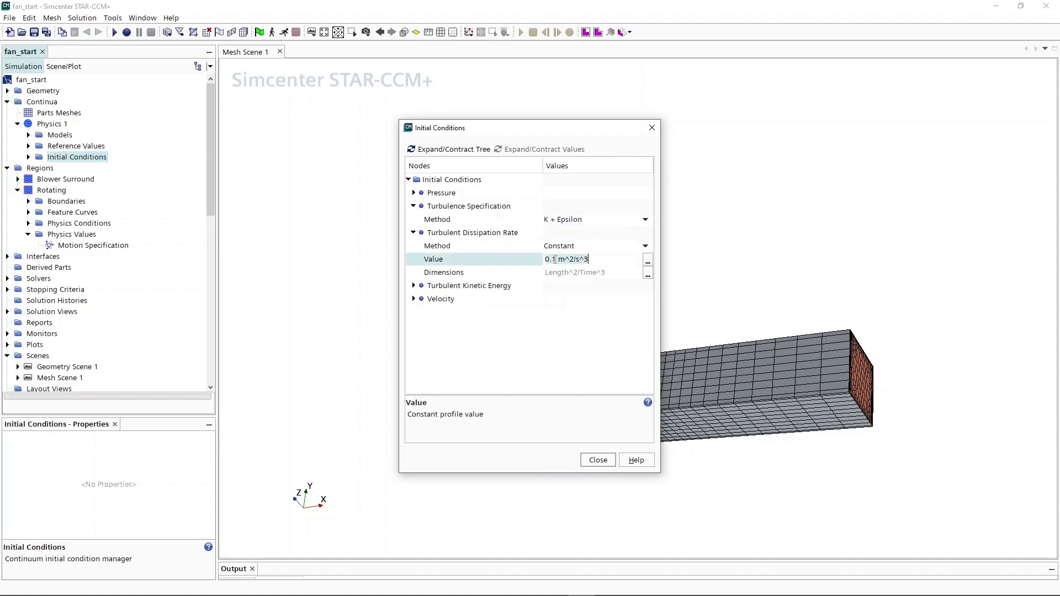
text(150)
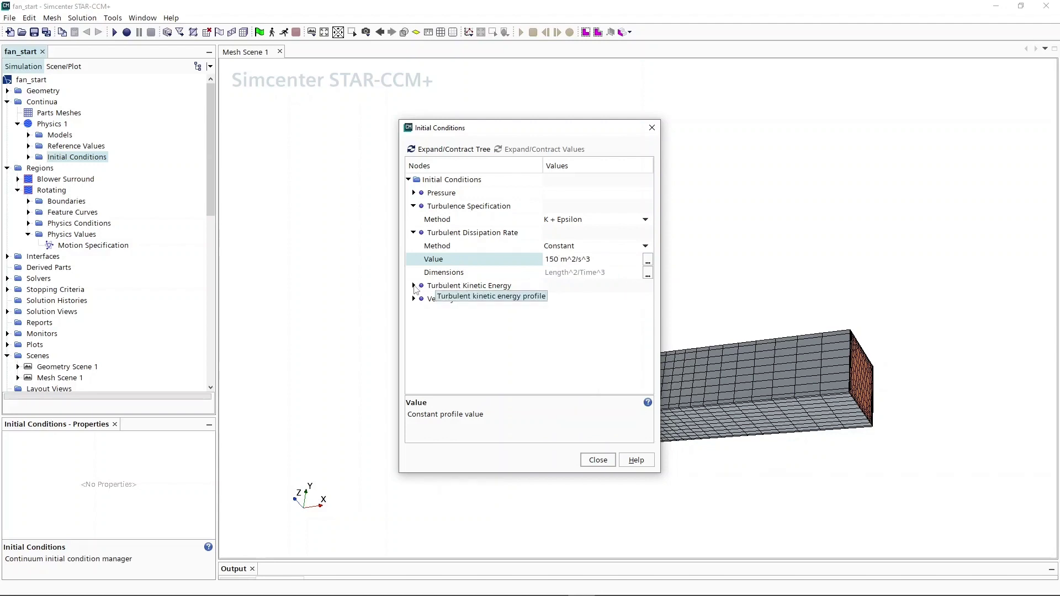
click(413, 286)
click(563, 312)
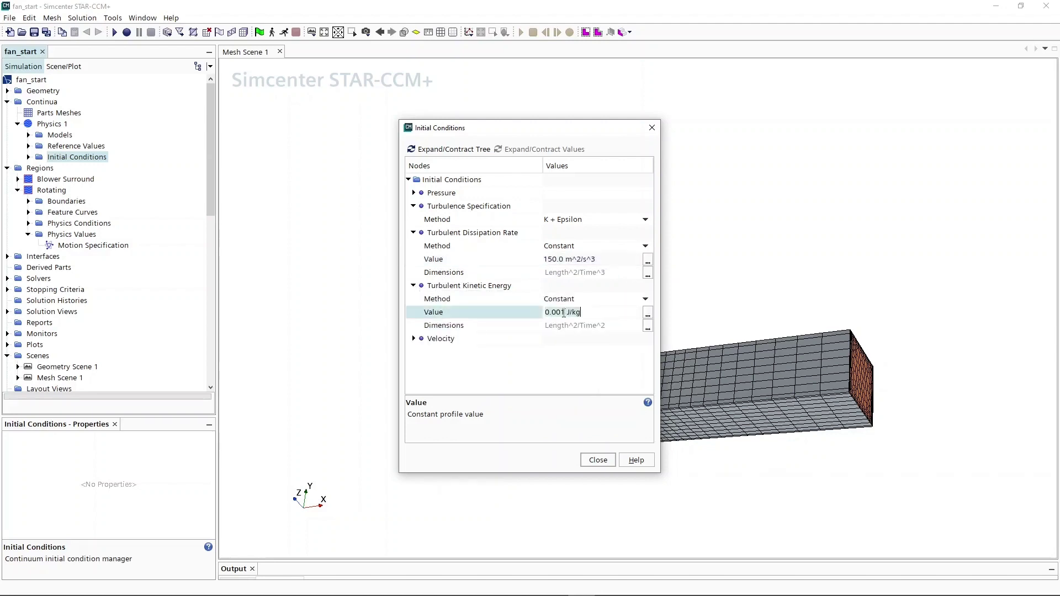
text(1.5)
click(575, 259)
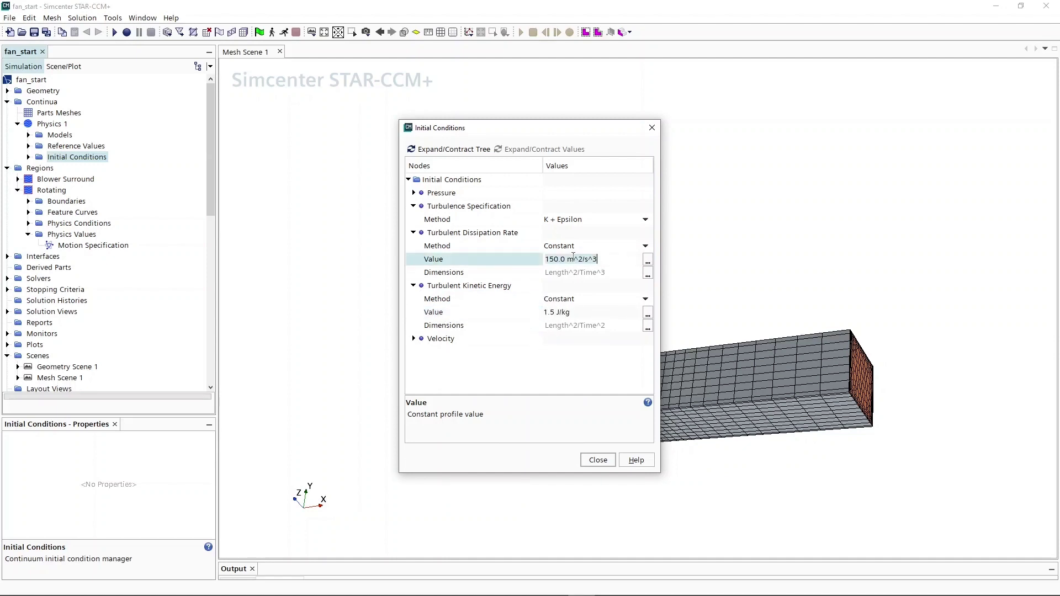
click(596, 461)
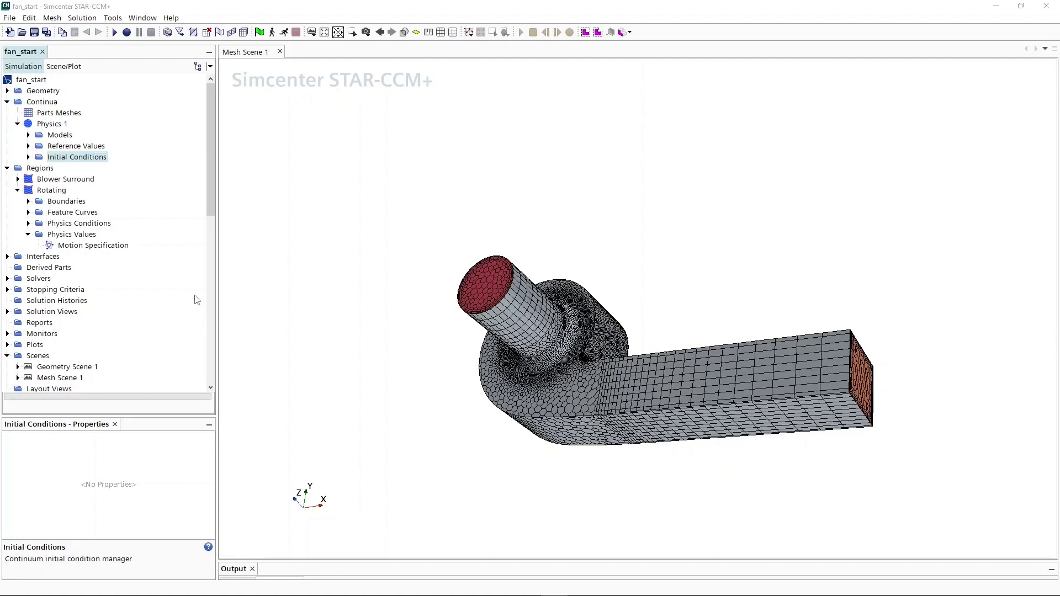
- Set a constant velocity magnitude of 5 m/s on the Inlet Extrusion.Inlet boundary of the Blower Surround region
click(48, 168)
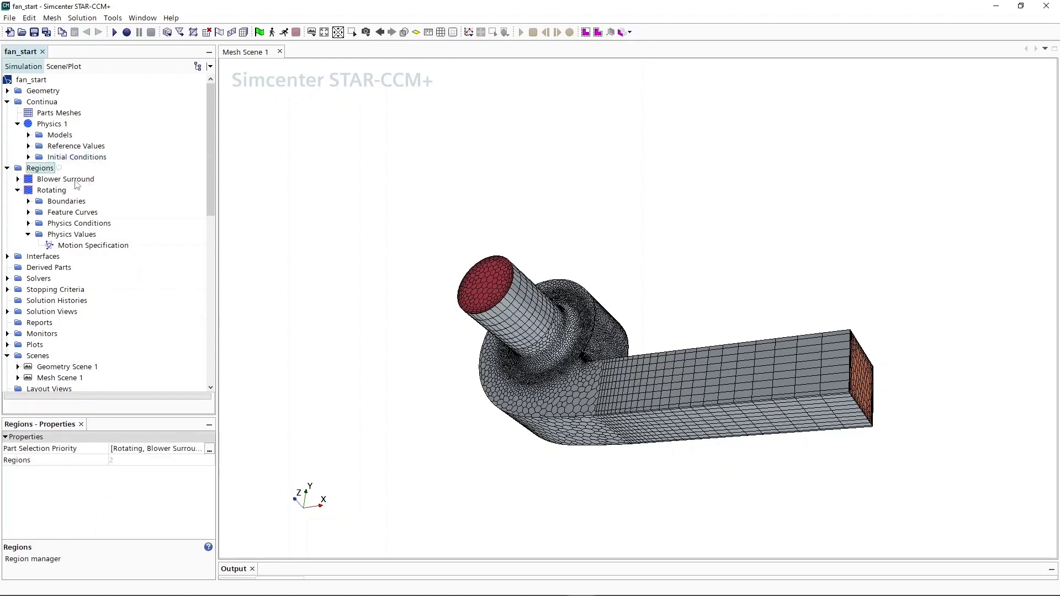
click(18, 180)
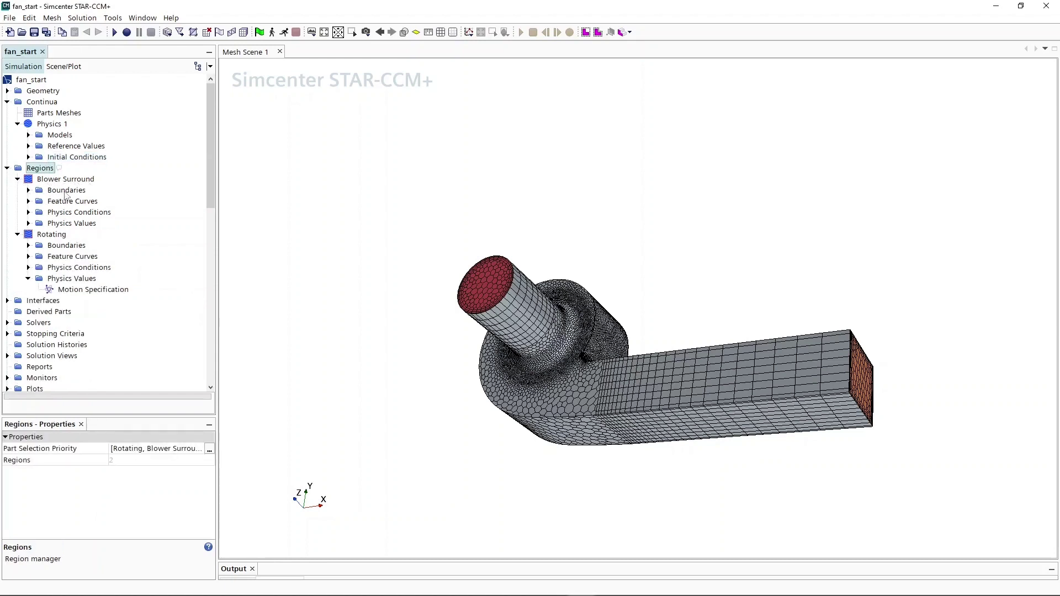
click(28, 190)
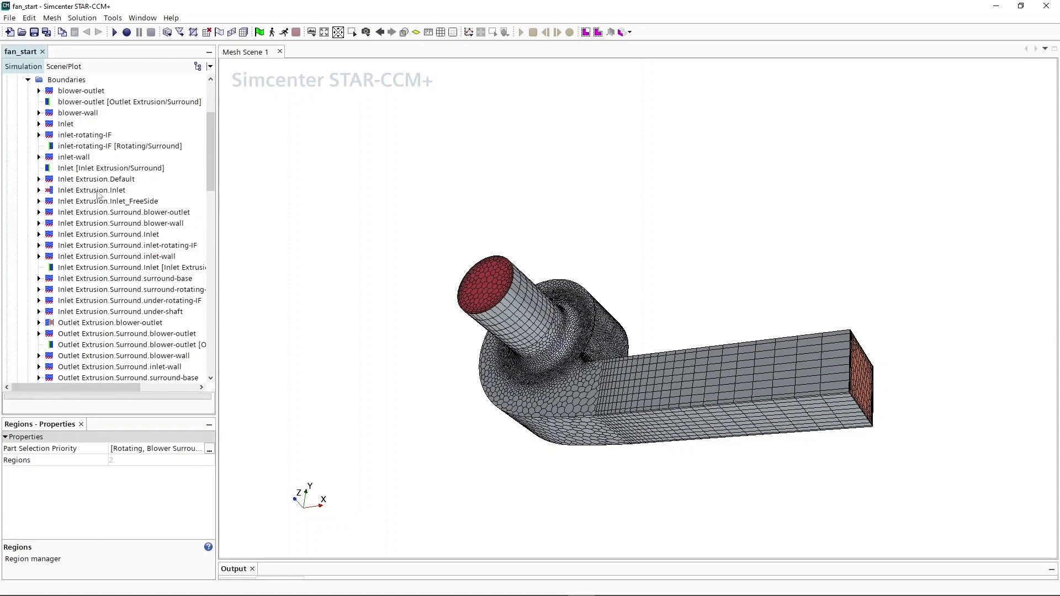
click(39, 191)
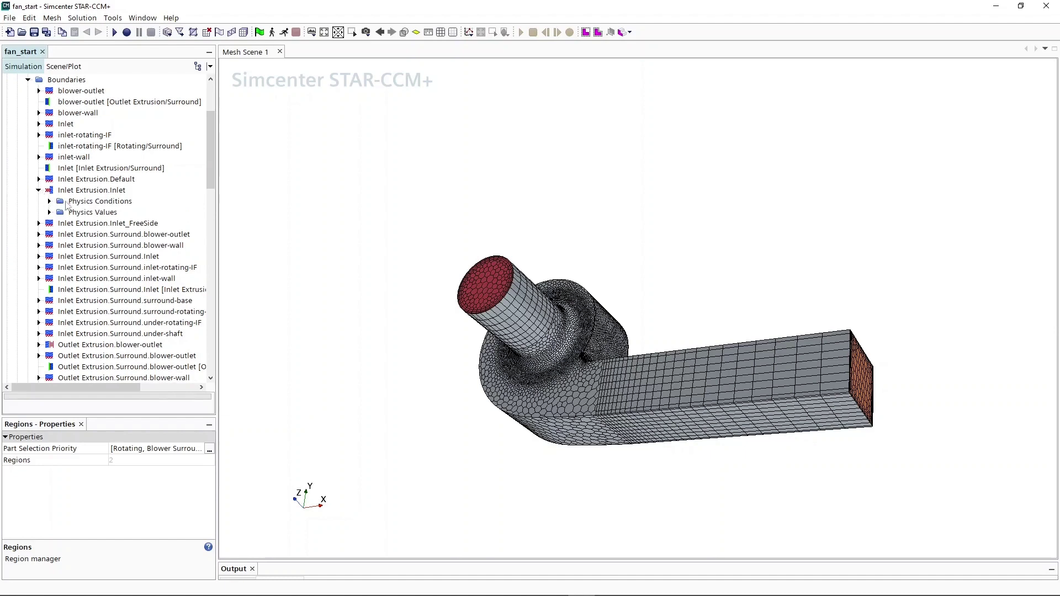
click(49, 212)
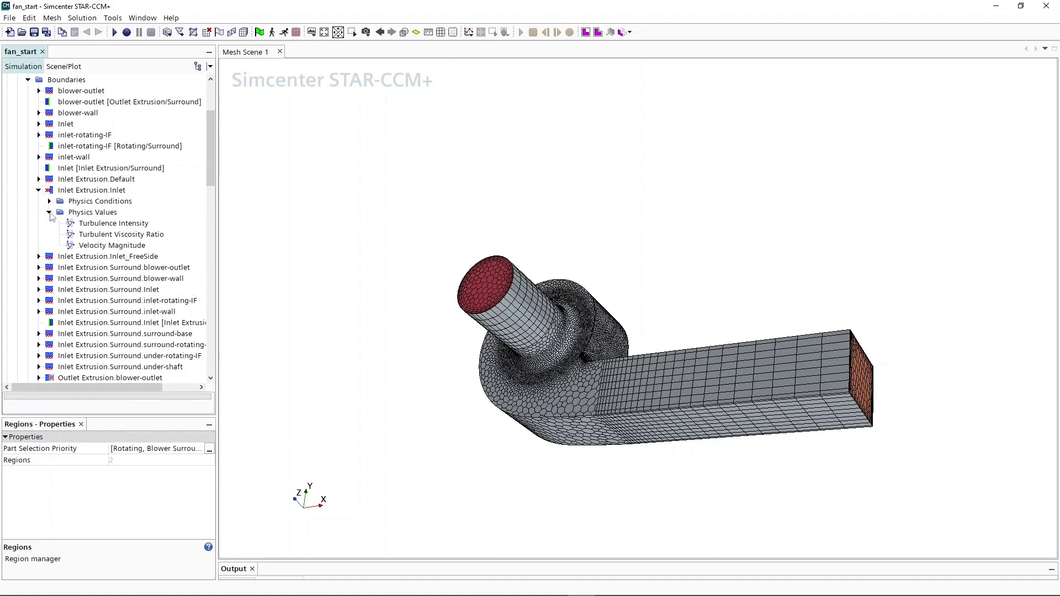
double_click(95, 245)
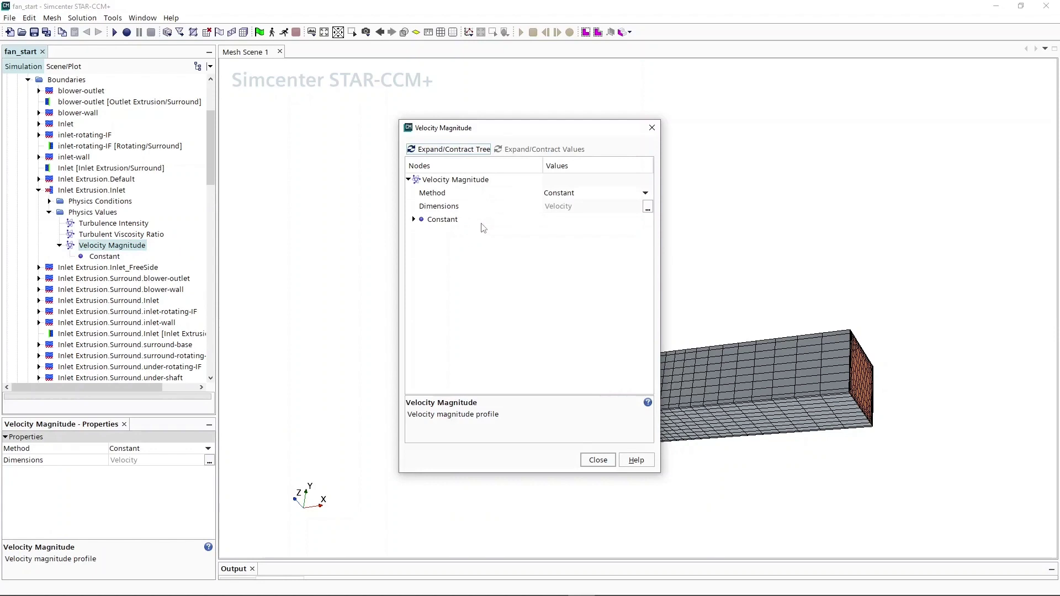
click(413, 219)
click(550, 233)
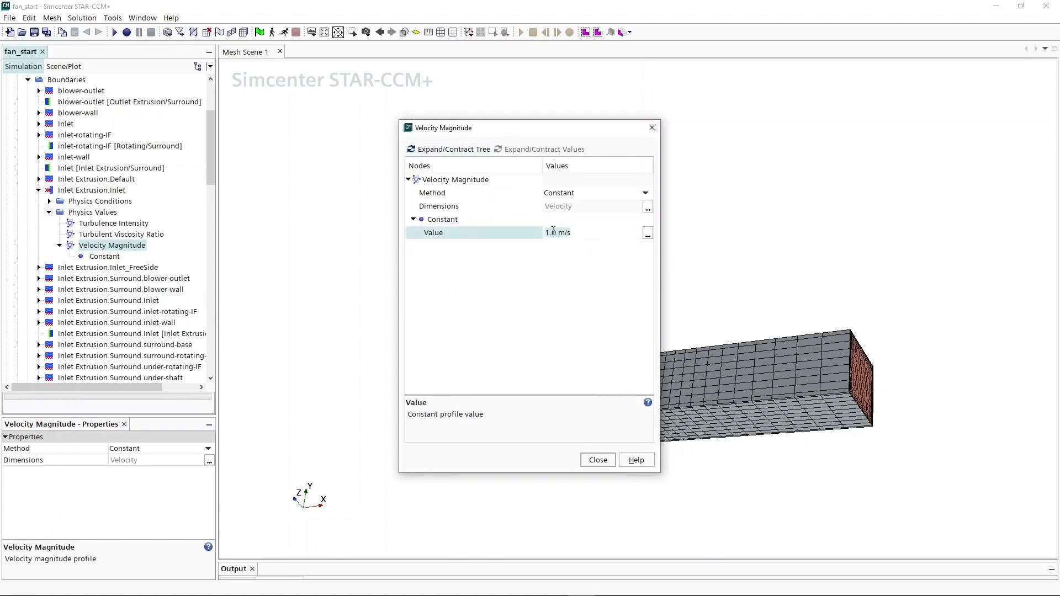
text(5)
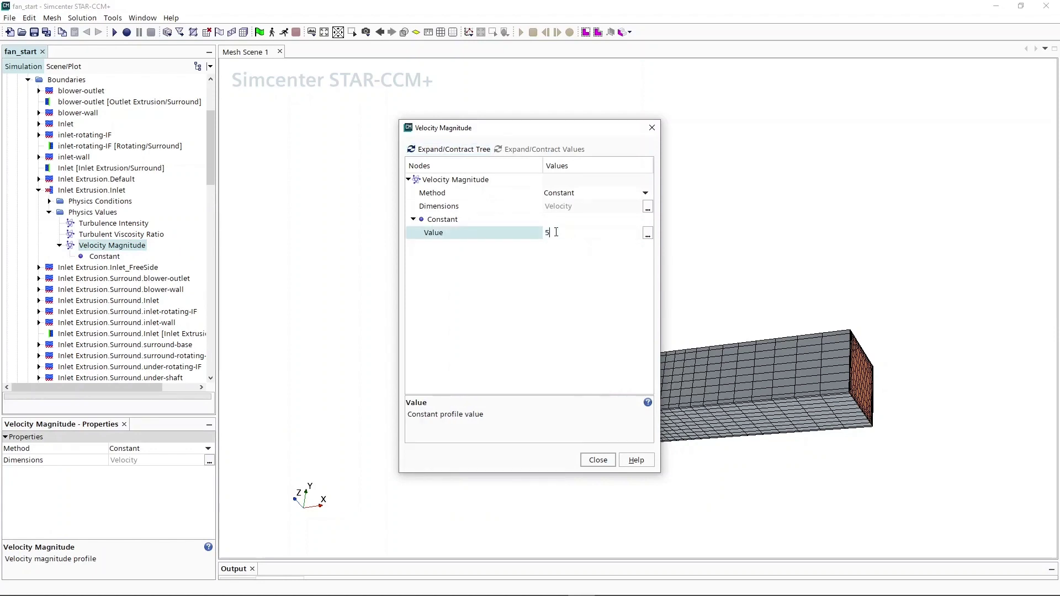
click(597, 460)
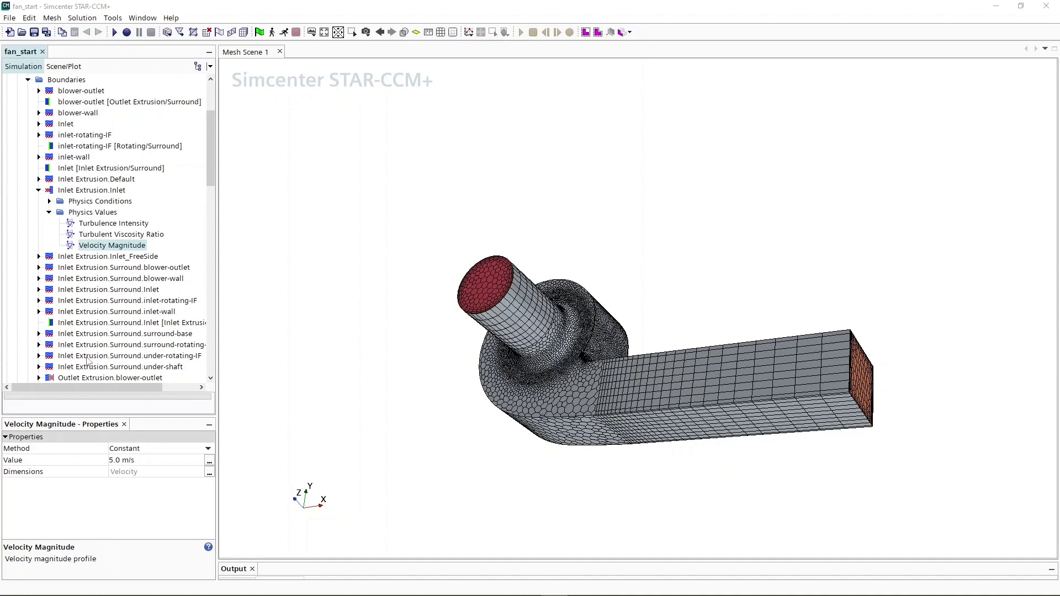
- Set the tangential velocity specification of the Blower Surround region's under-shaft boundary to Rotation Rate
scroll(71, 351, down, 5)
scroll(71, 351, down, 1)
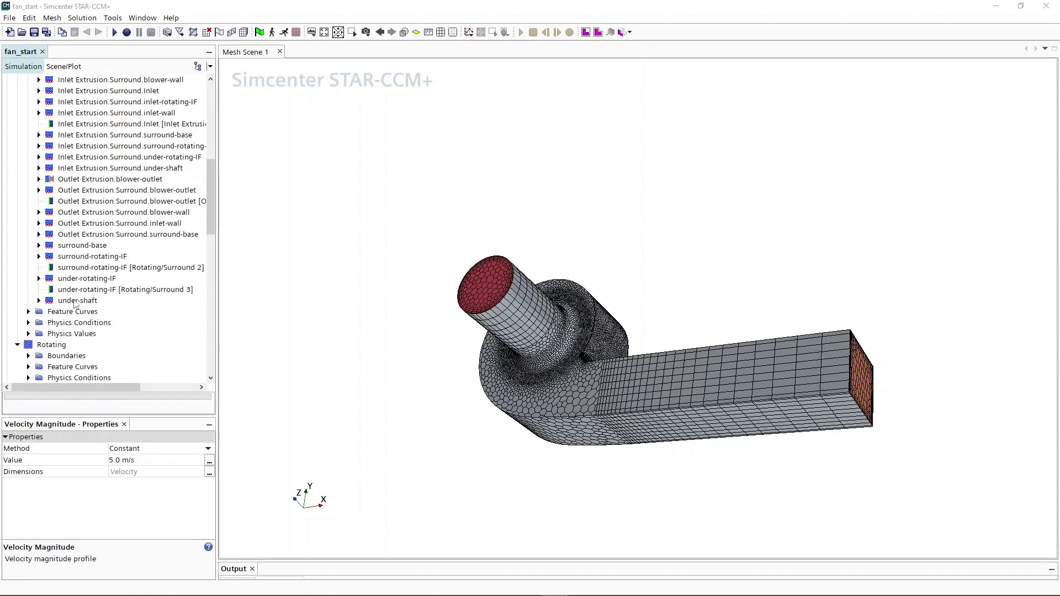
click(39, 300)
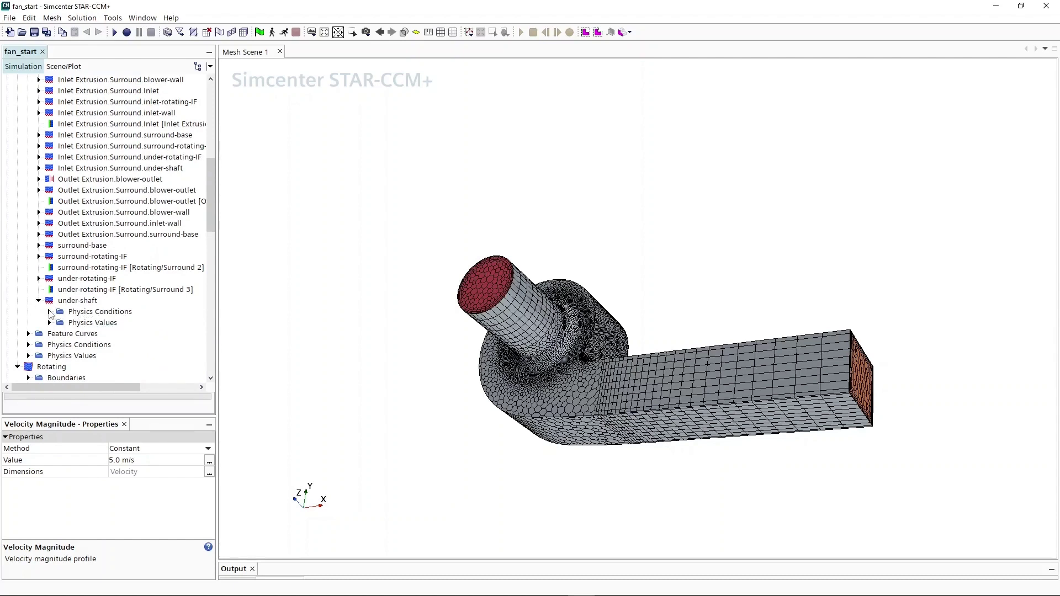
click(49, 312)
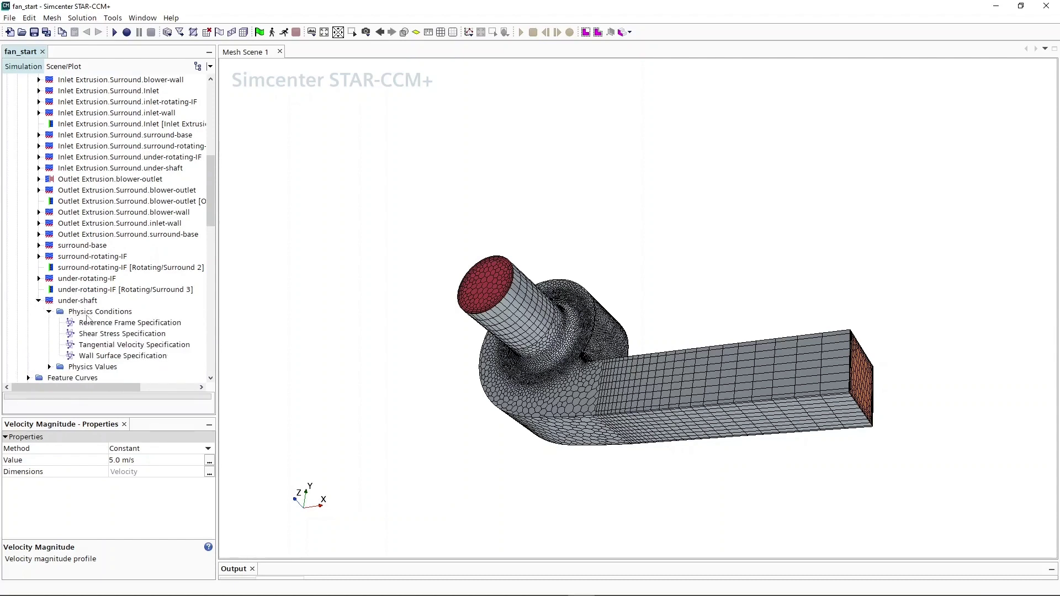
double_click(120, 347)
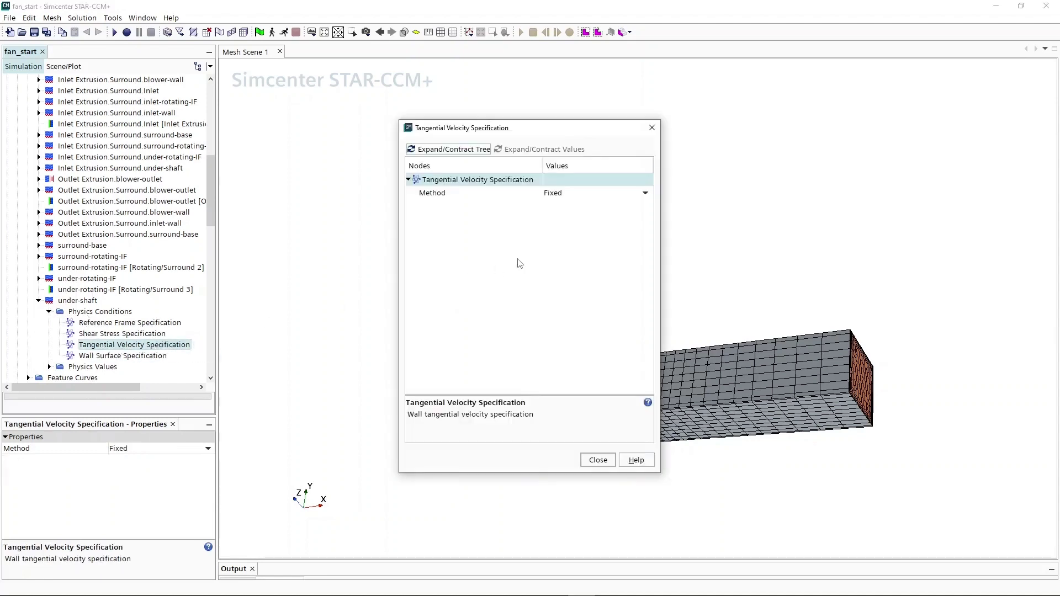
click(584, 197)
click(582, 229)
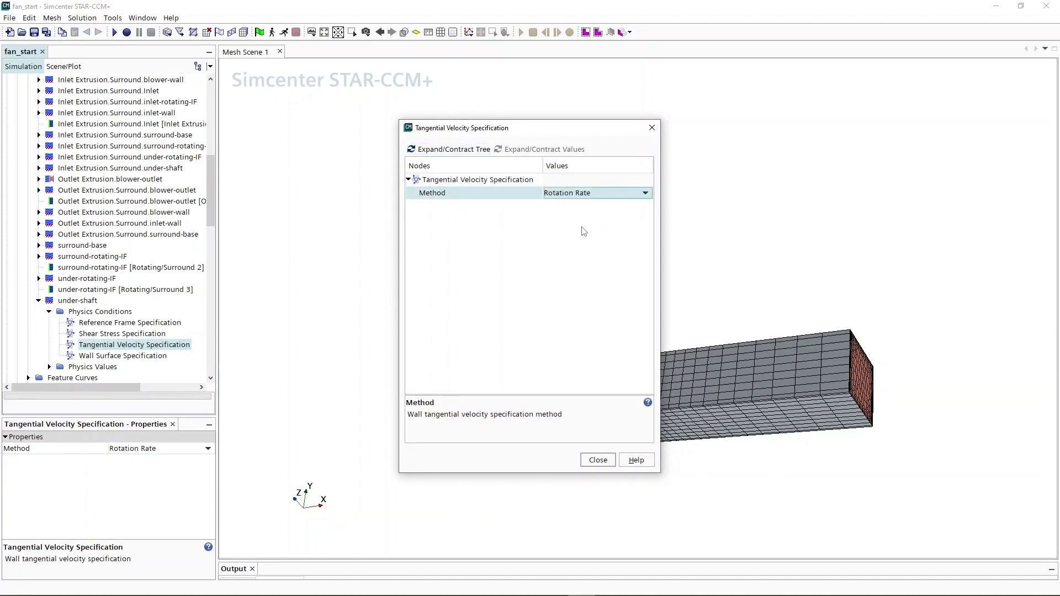
click(597, 460)
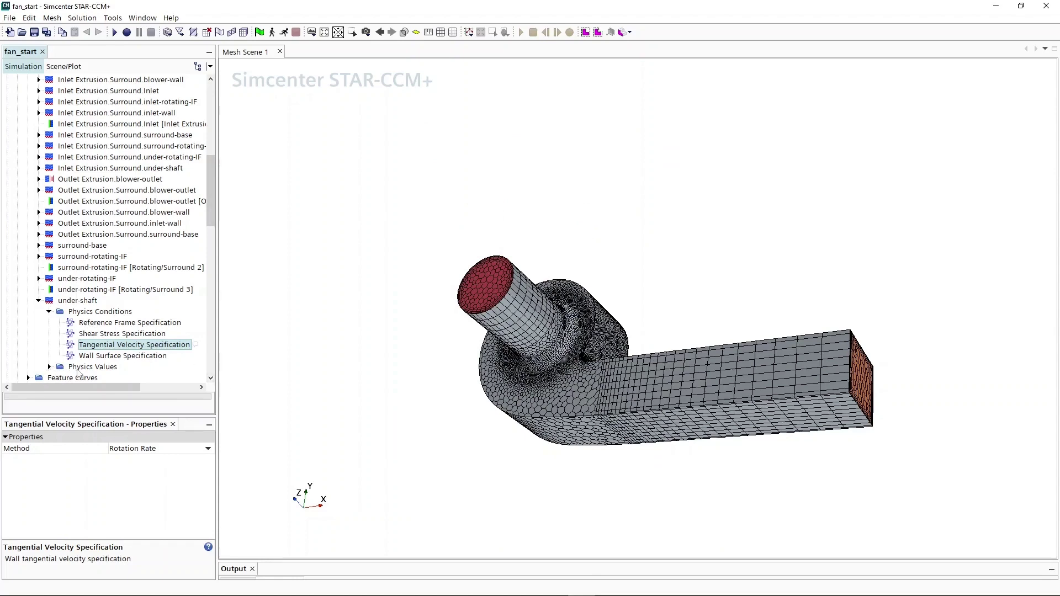
- Set the constant wall relative rotation of the Blower Surround region's under-shaft boundary to 2000 rpm
click(49, 366)
scroll(115, 358, down, 1)
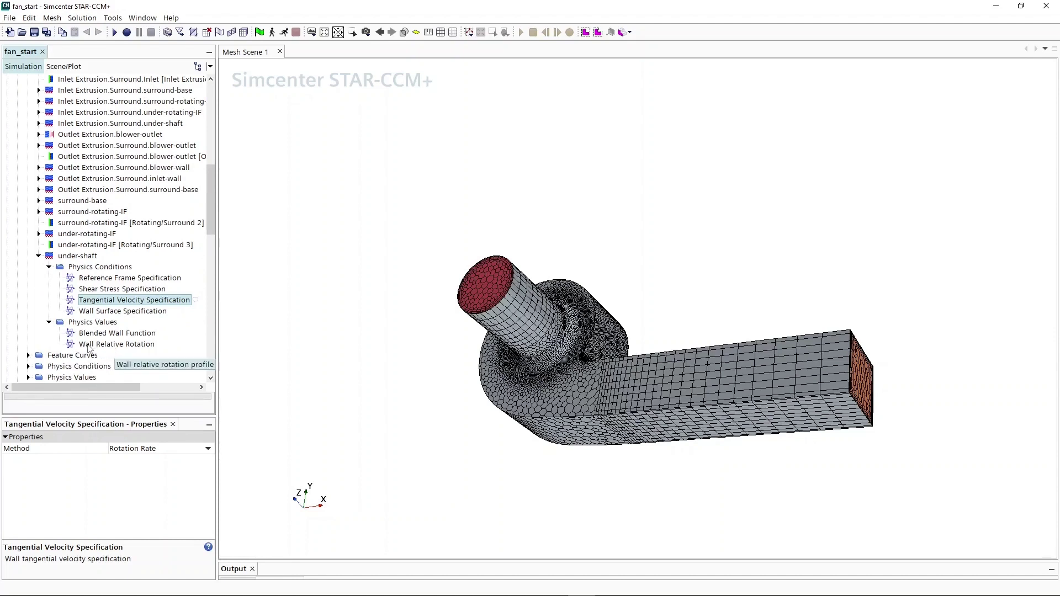
double_click(122, 345)
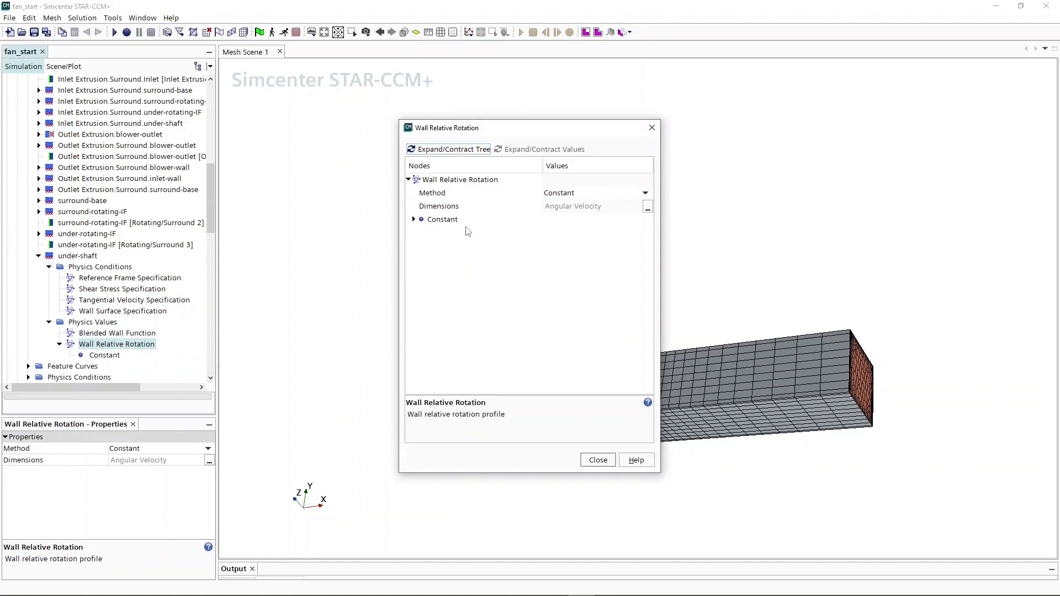
click(414, 220)
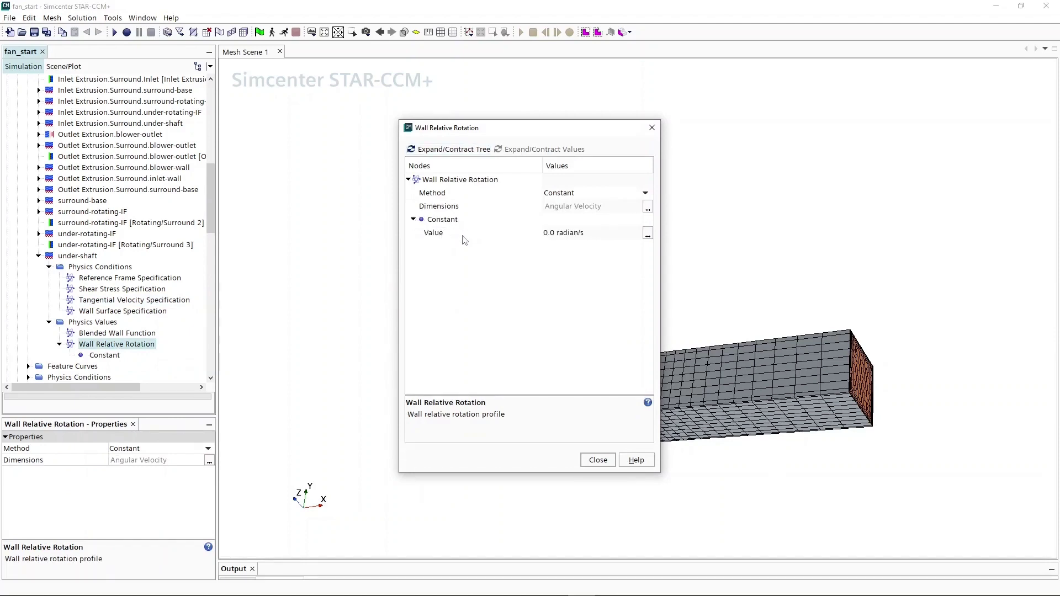
click(647, 235)
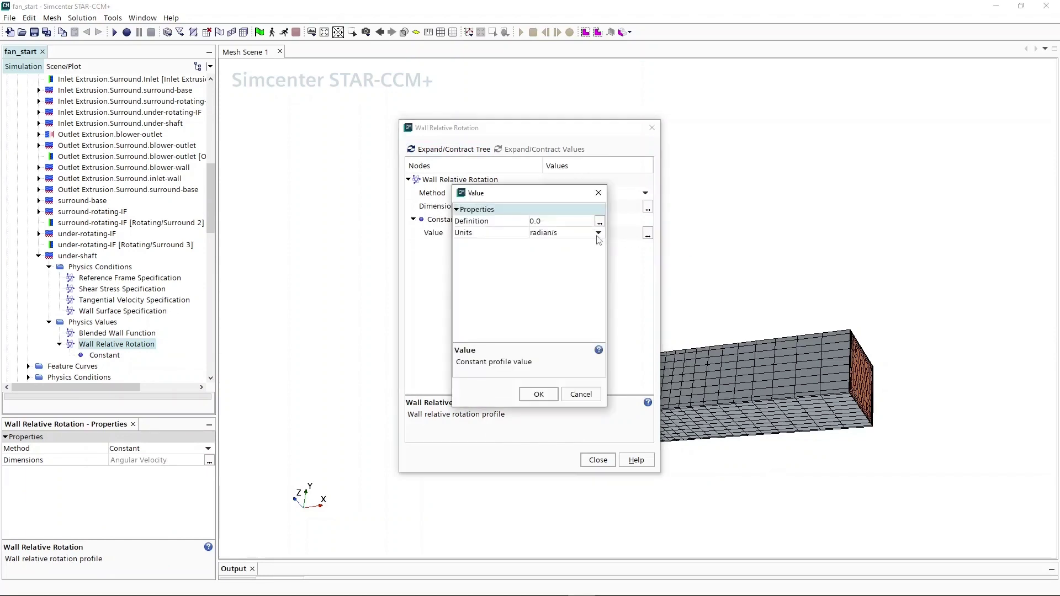
click(598, 233)
click(561, 255)
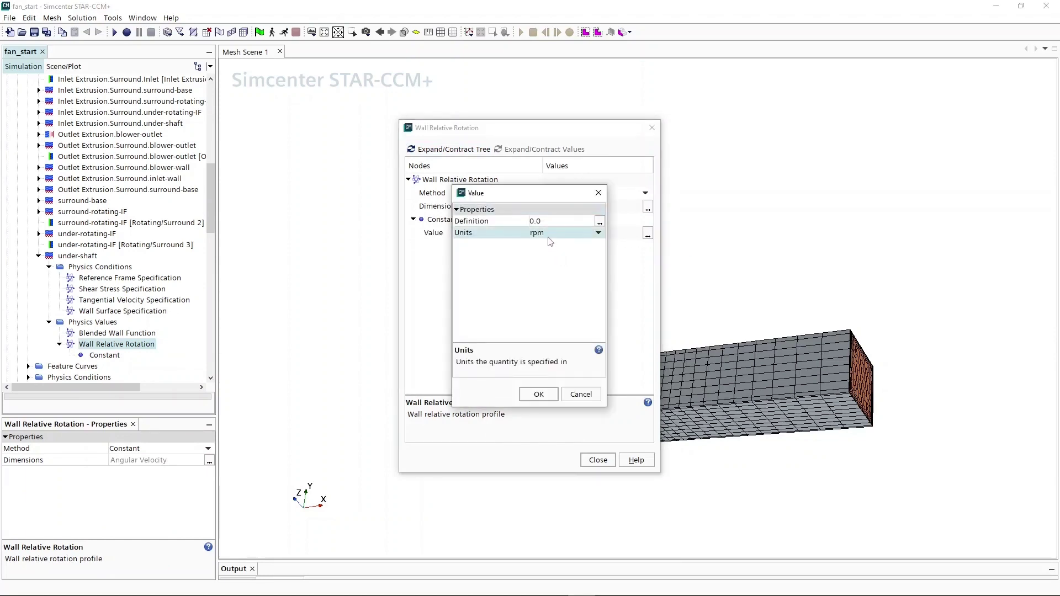
click(542, 222)
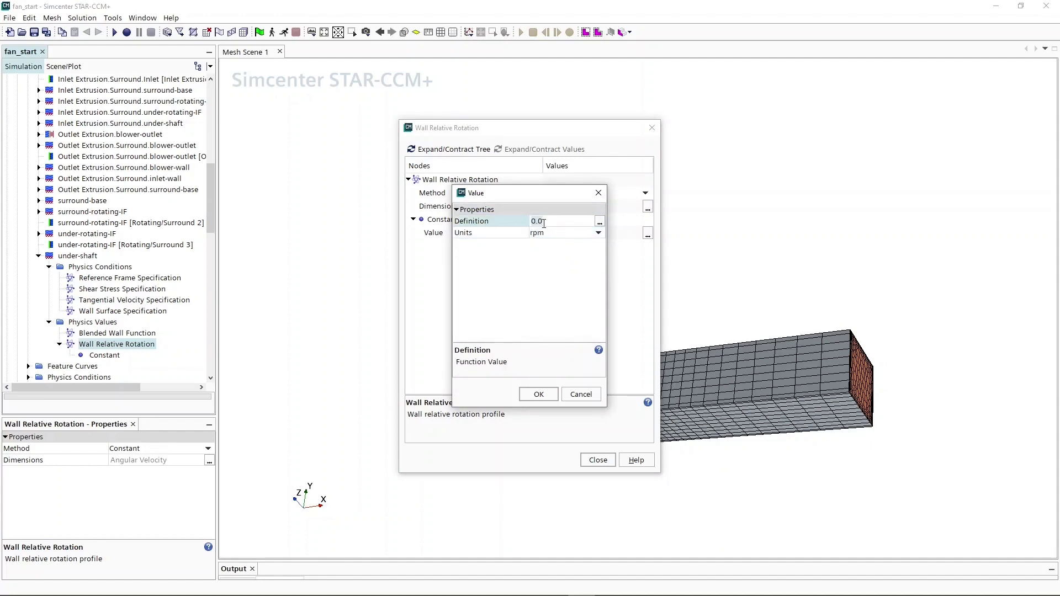
text(2000)
click(539, 394)
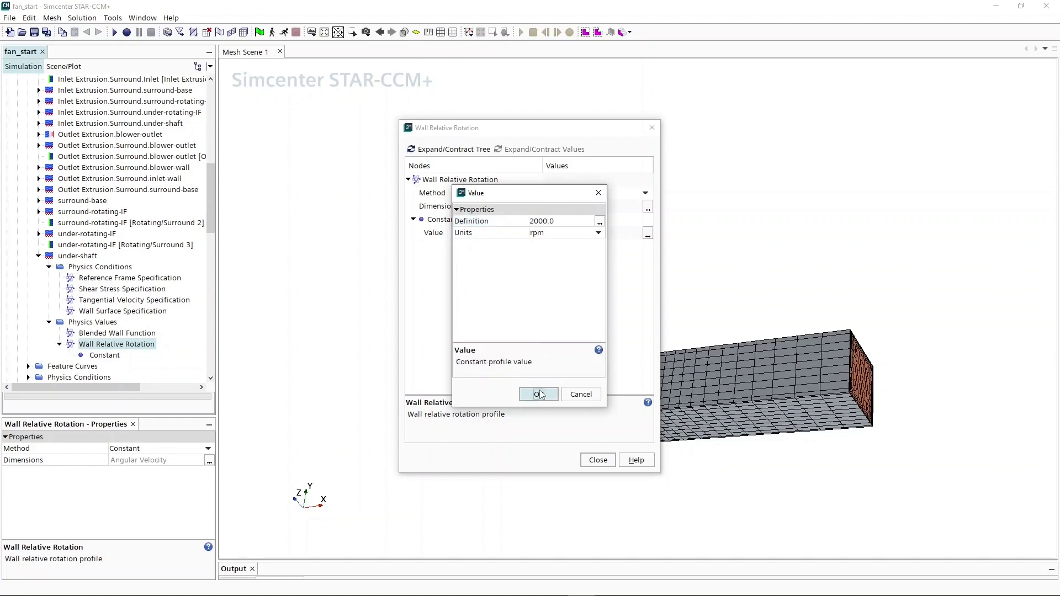
click(596, 459)
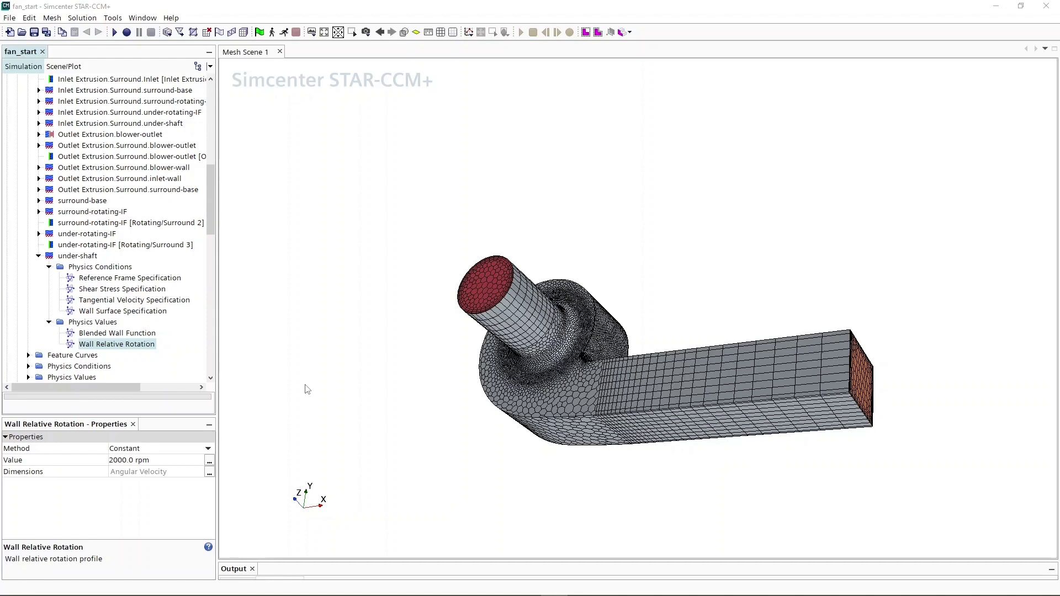
- Set the under-relaxation factor ramp method of the Segregated Flow velocity solver to Linear Ramp
scroll(103, 260, up, 15)
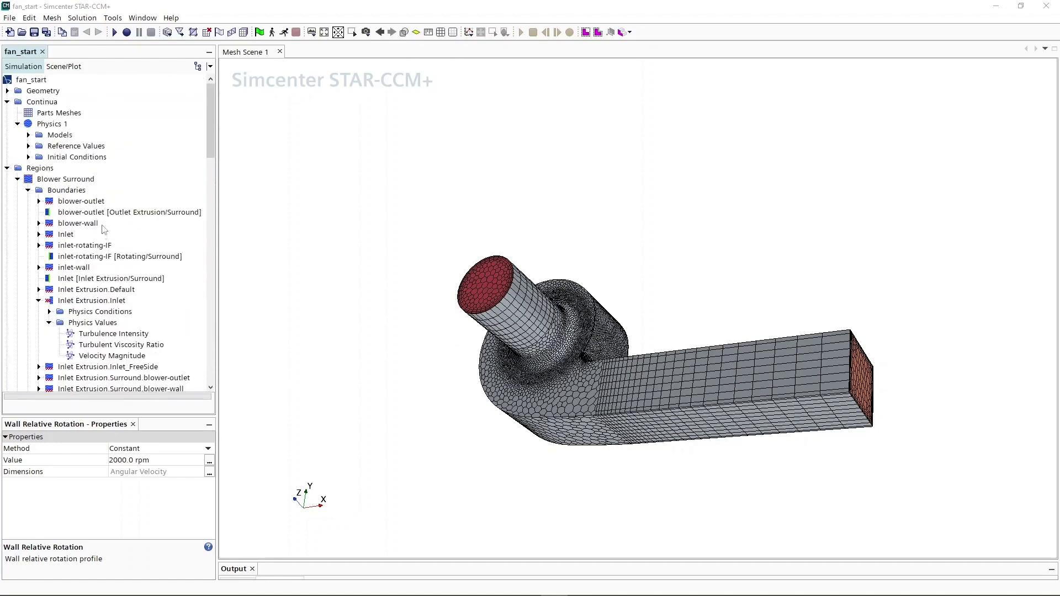
scroll(64, 191, down, 15)
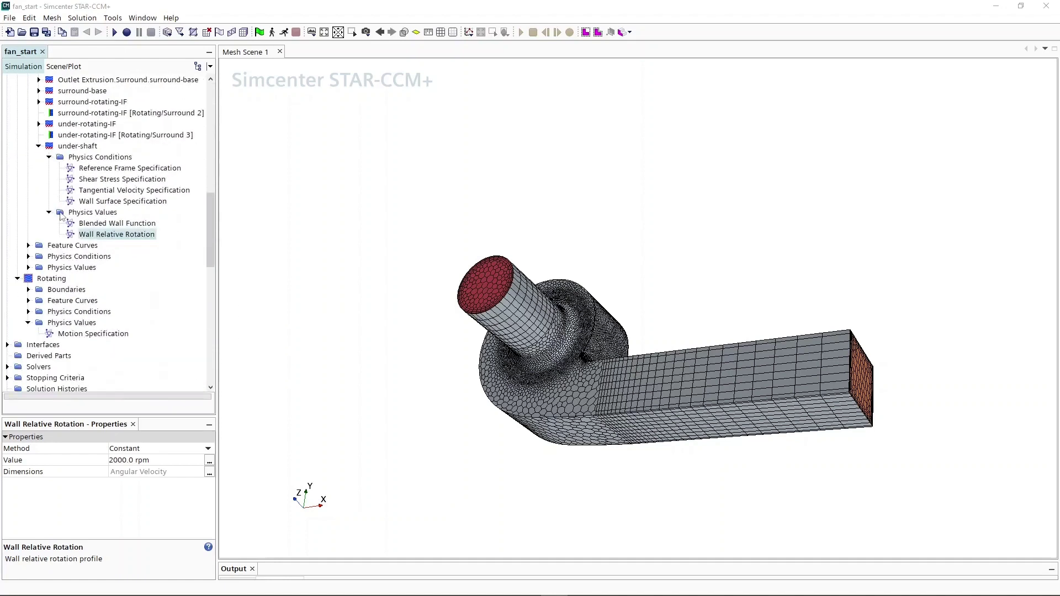
scroll(50, 370, down, 3)
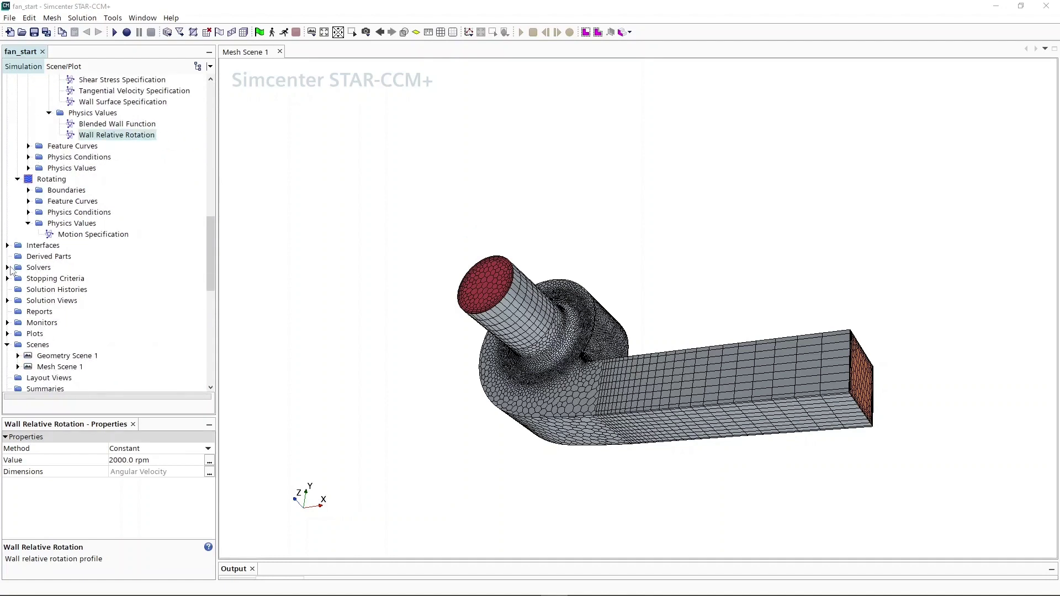
click(7, 267)
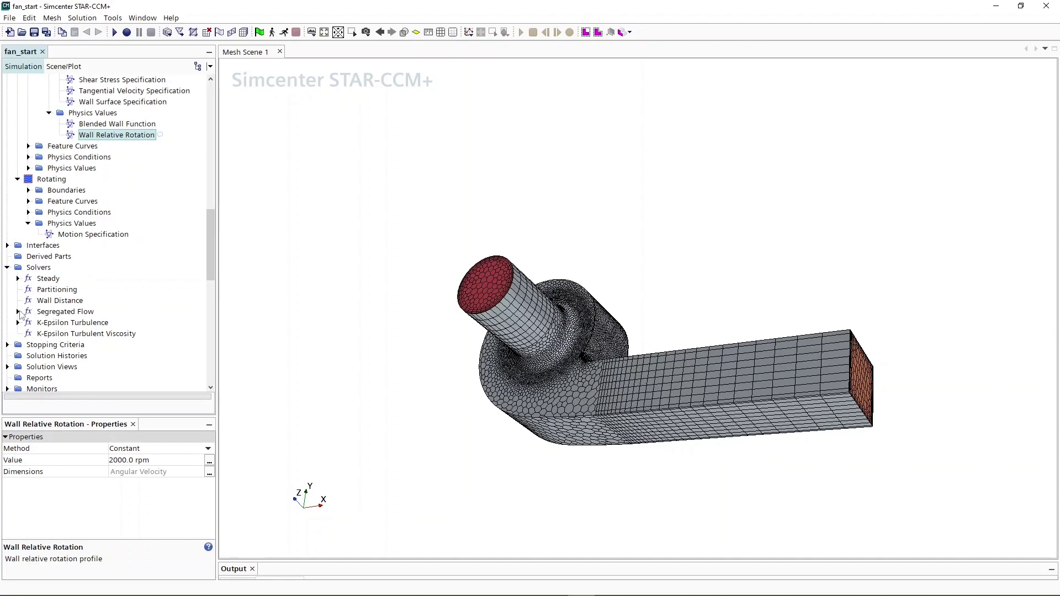
click(18, 312)
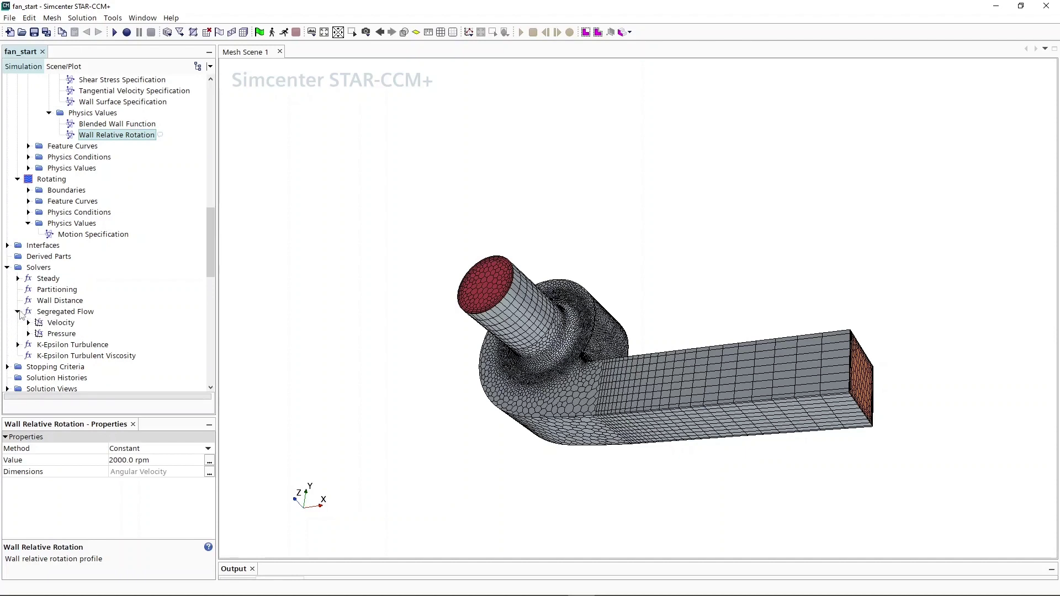
double_click(58, 324)
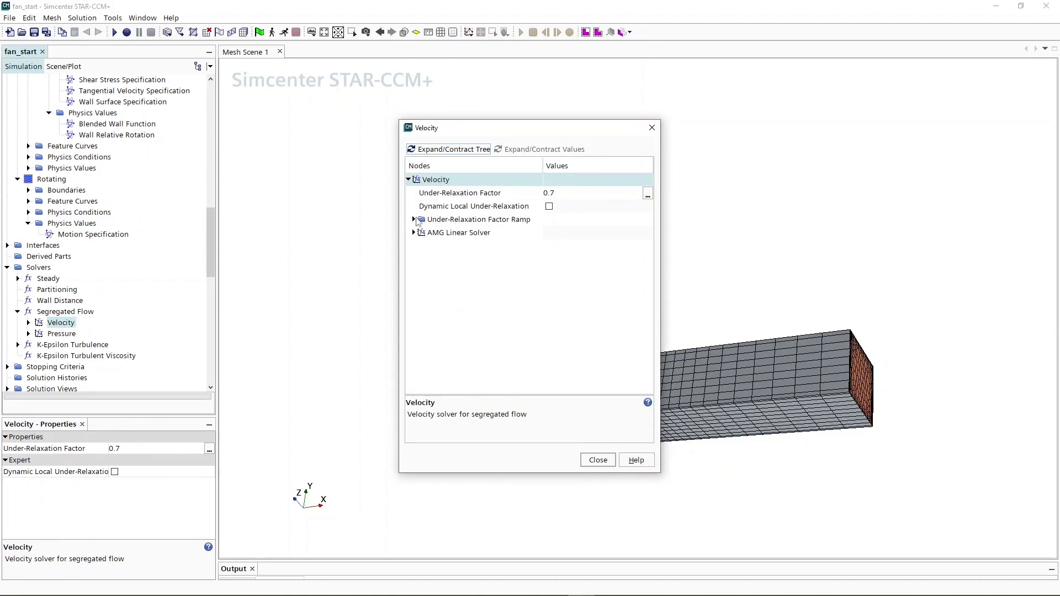
click(414, 219)
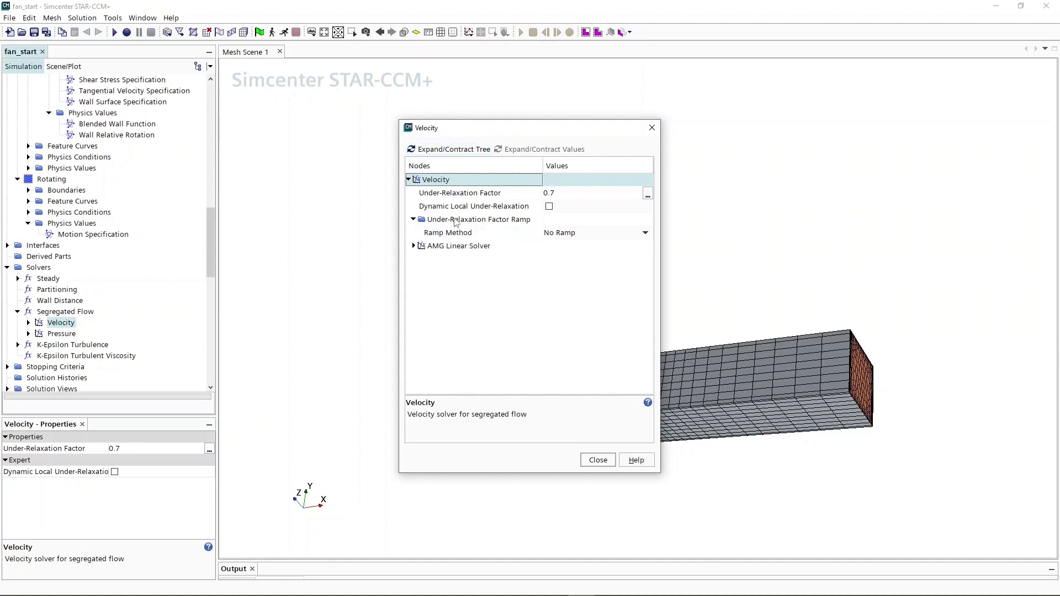
click(563, 233)
click(567, 257)
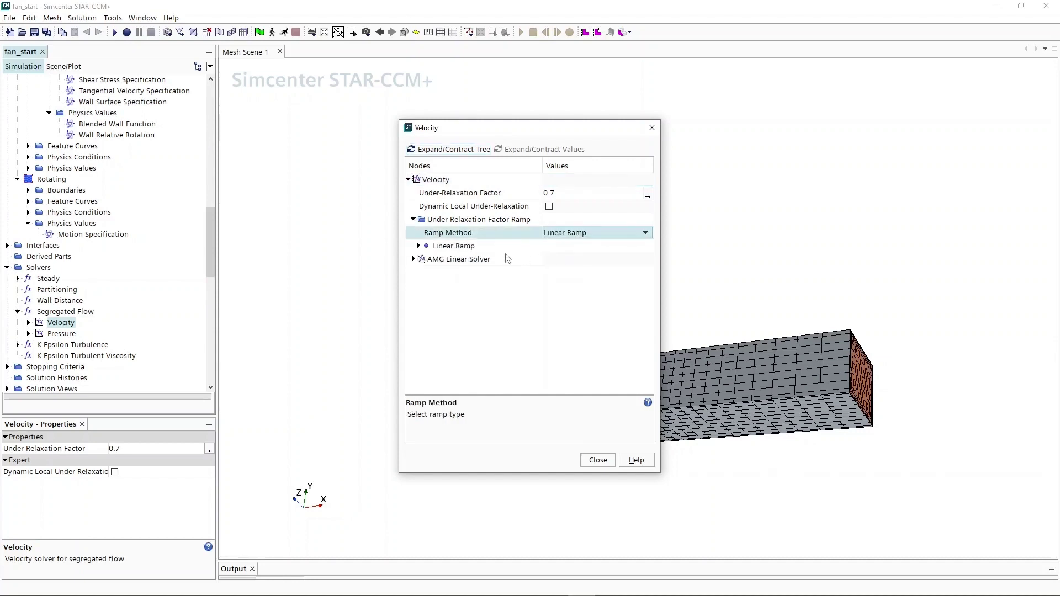
- Set the velocity solver's linear ramp to end at iteration 200 with an initial value of 0.5
click(419, 246)
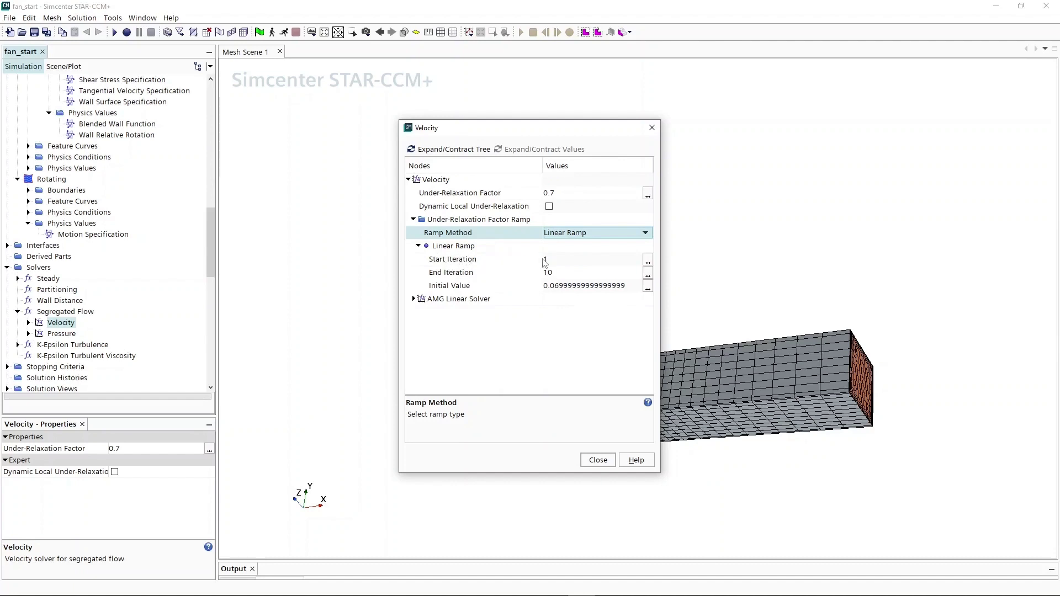
click(557, 273)
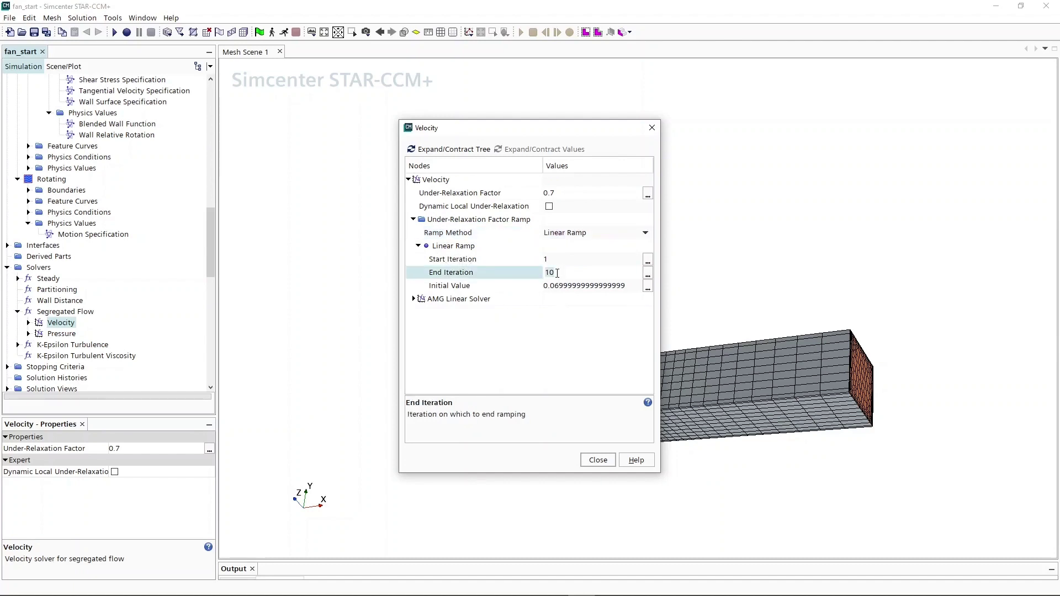
text(200)
click(558, 291)
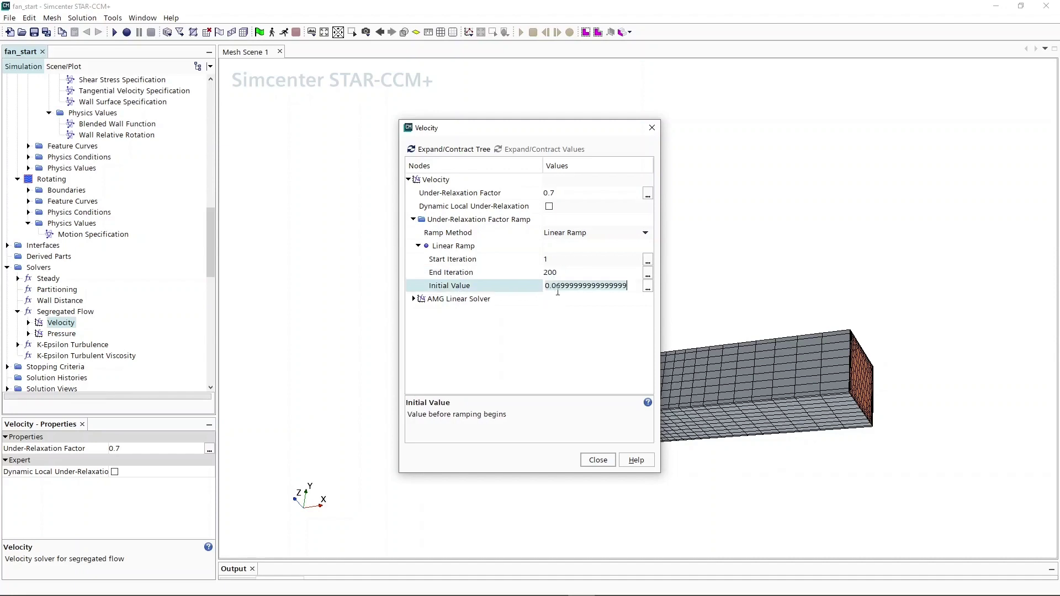
text(0.5)
click(595, 461)
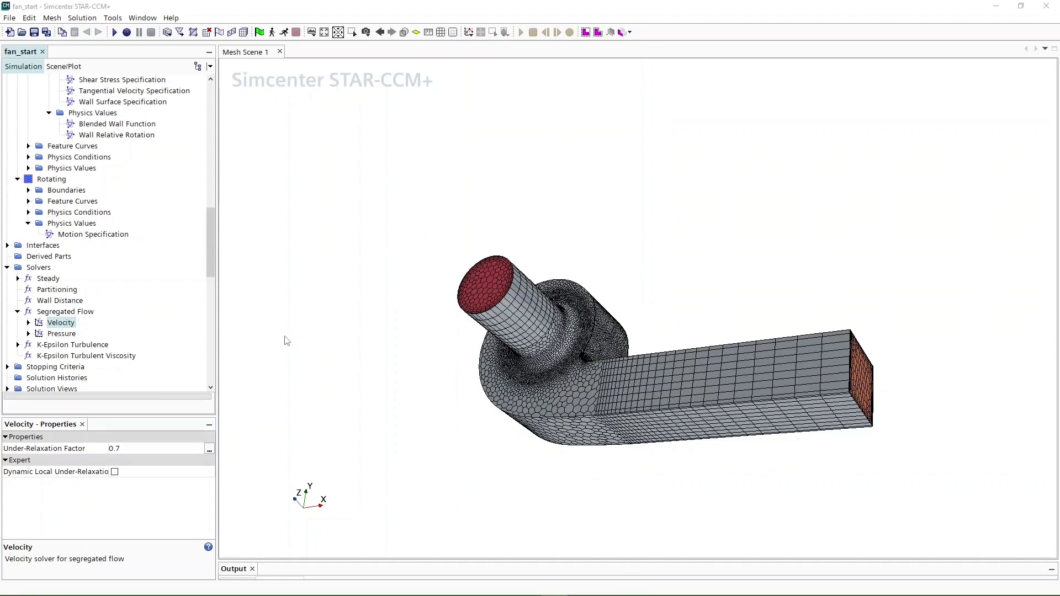
- Set the under-relaxation factor ramp method of the Segregated Flow pressure solver to Linear Ramp
double_click(61, 333)
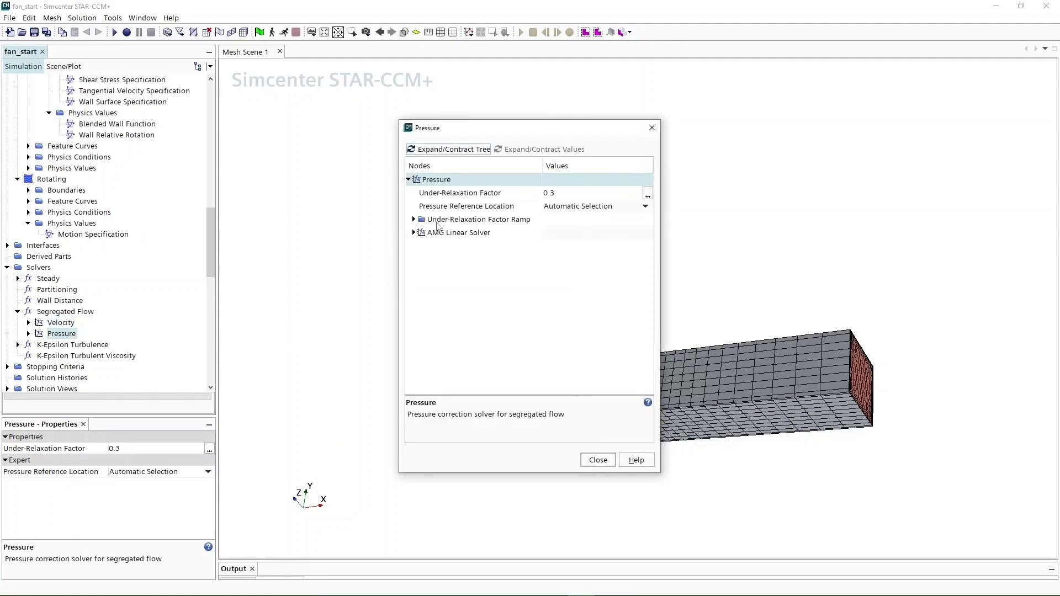
click(414, 219)
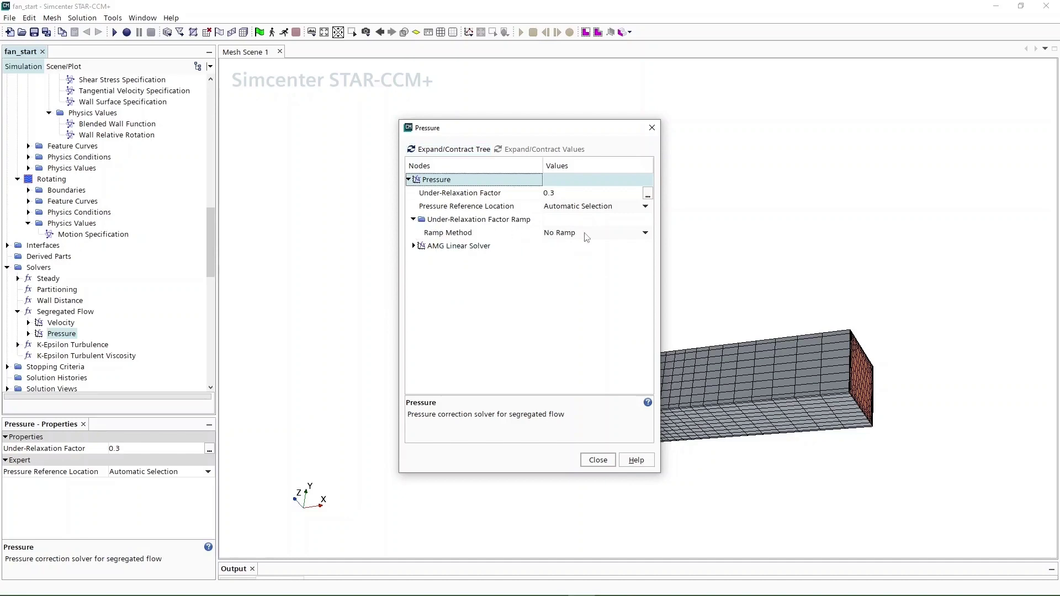
click(586, 234)
click(574, 254)
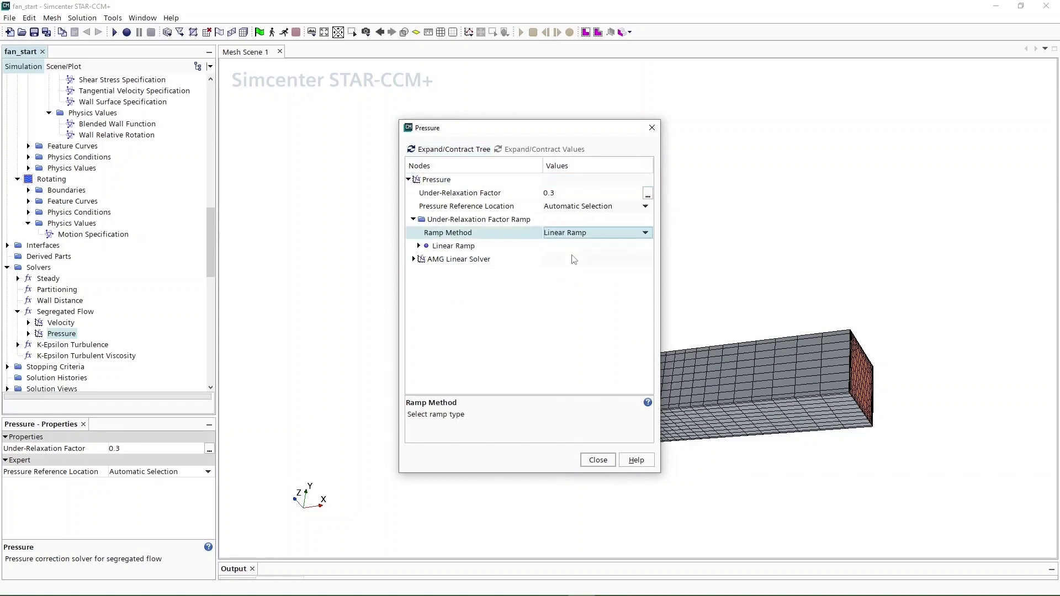
- Set the pressure solver's linear ramp to end at iteration 200 with an initial value of 0.2
click(419, 246)
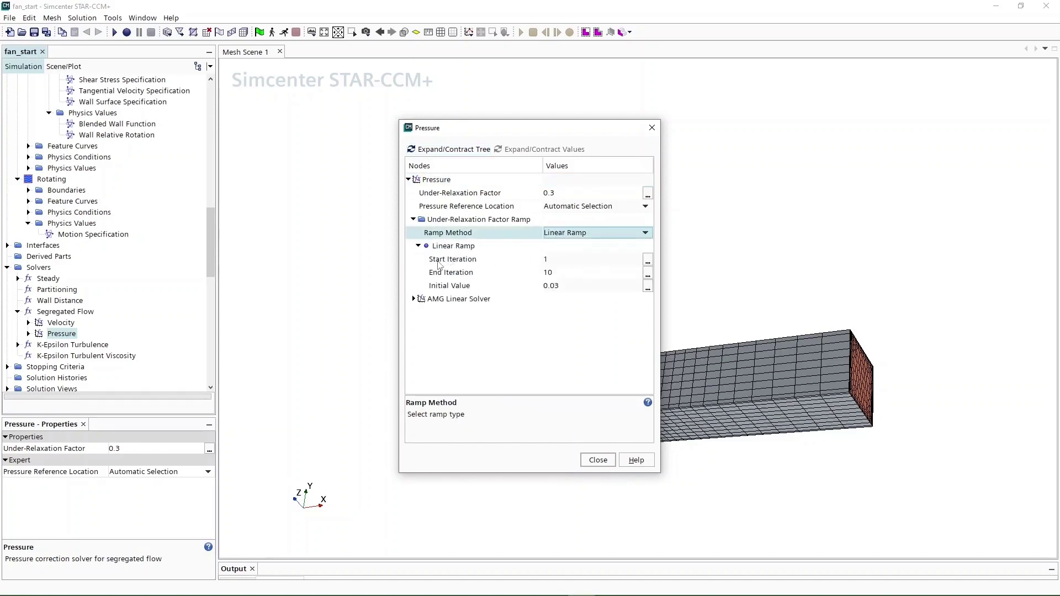
click(563, 273)
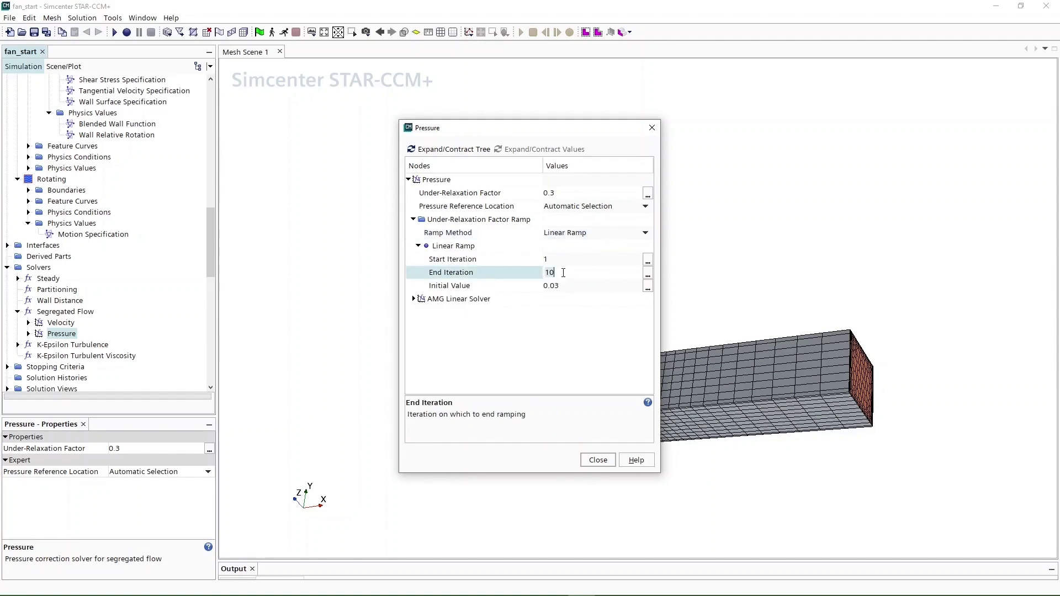
text(200)
click(562, 285)
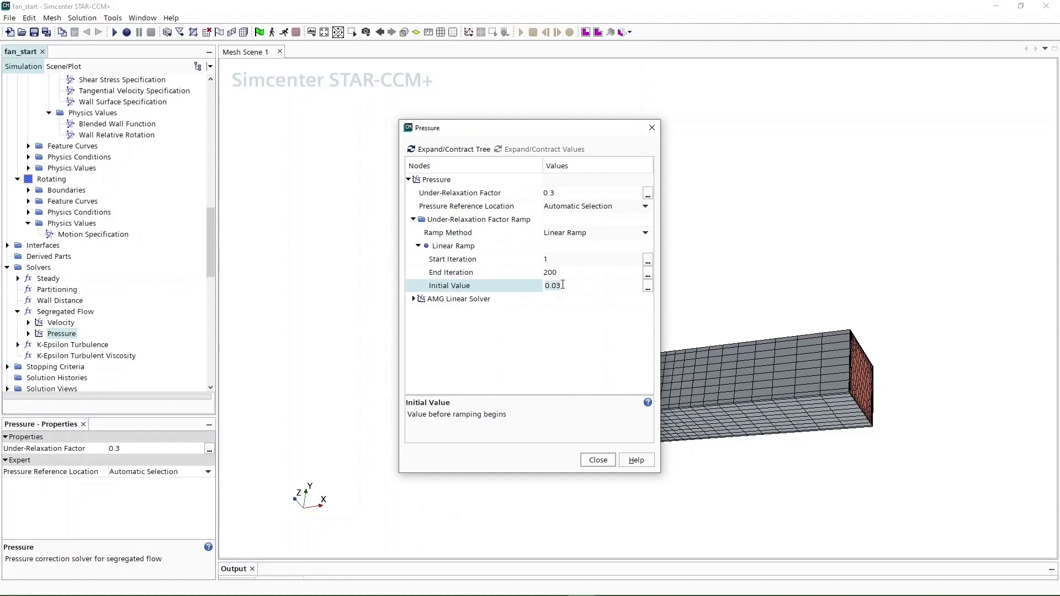
text(0)
- Change the convergence tolerance of the pressure solver's AMG Linear Solver
click(413, 298)
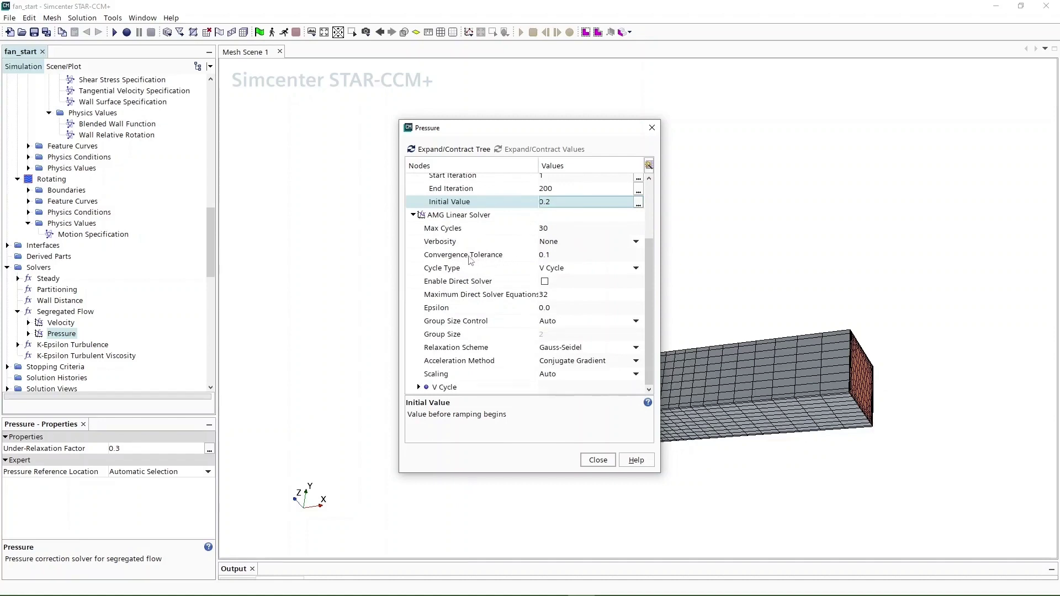
click(553, 255)
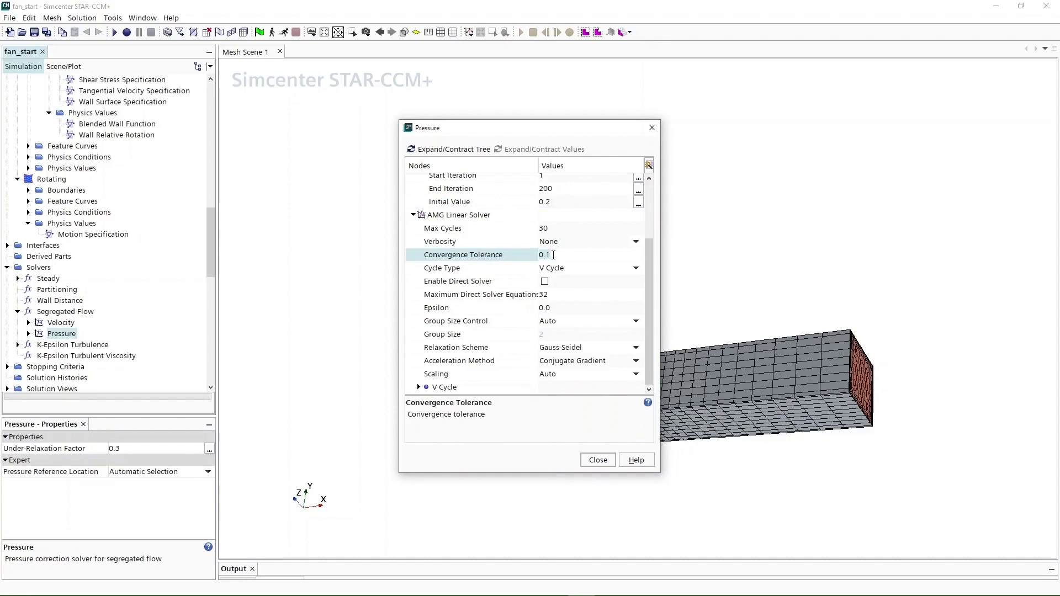
key(BackSpace)
key(BackSpace)
click(596, 460)
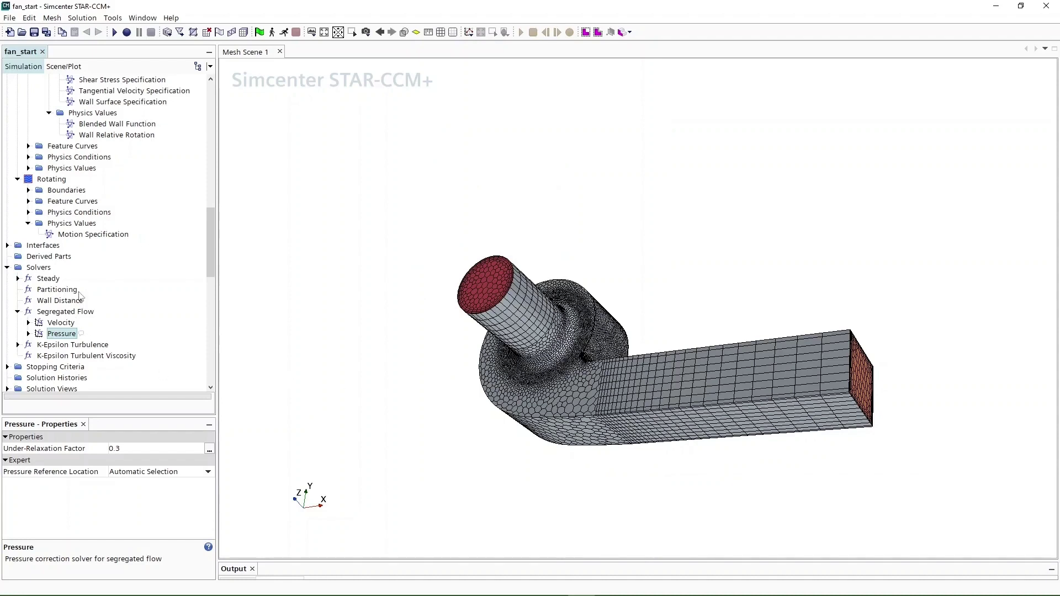
- Set the Maximum Steps stopping criterion to 600
click(7, 367)
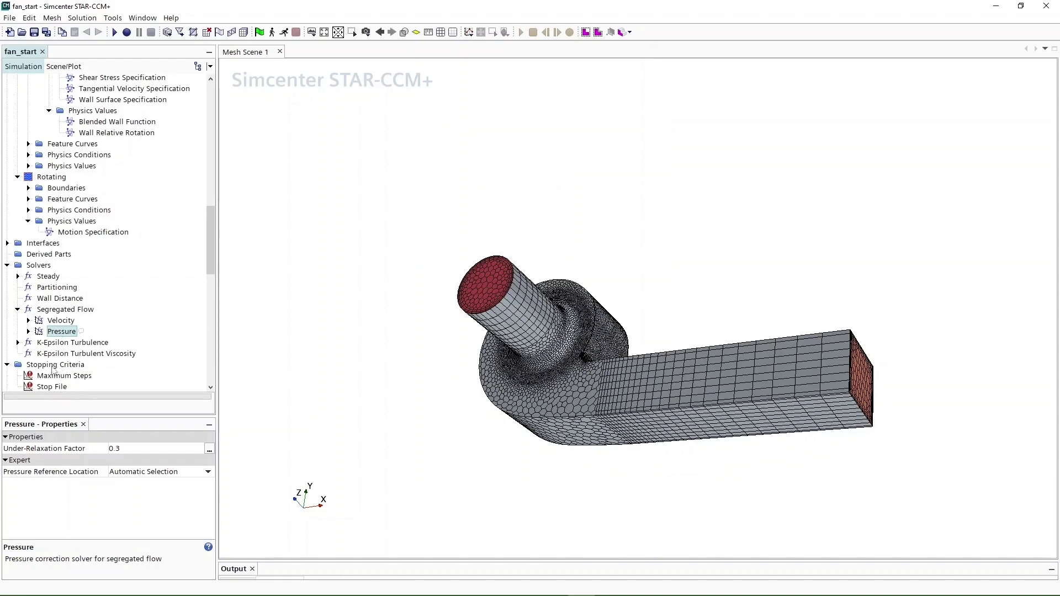
scroll(58, 367, down, 1)
double_click(65, 343)
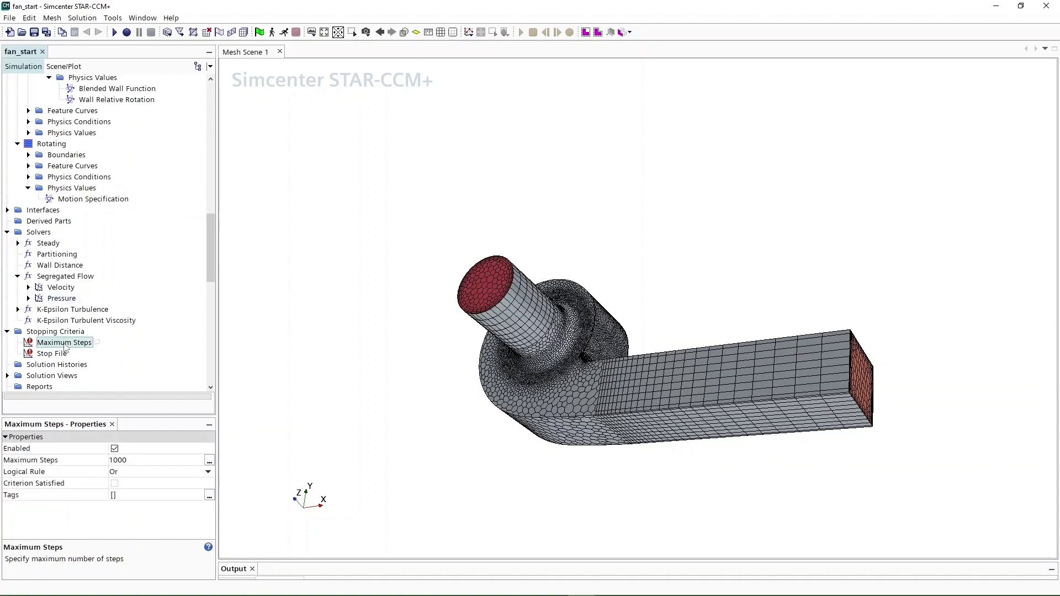
click(570, 207)
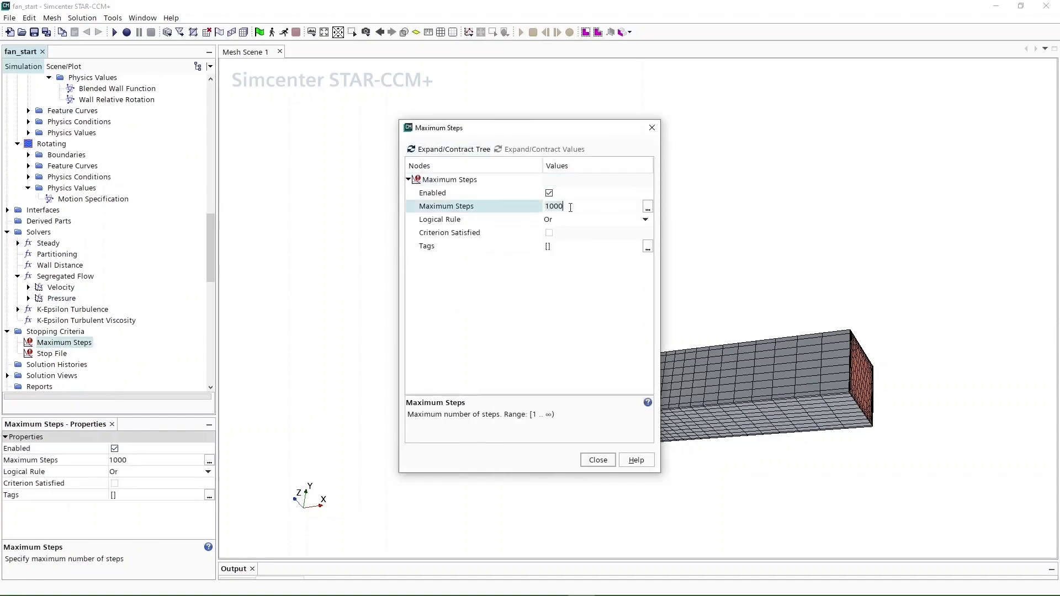
key(BackSpace)
key(BackSpace)
key(BackSpace)
key(BackSpace)
text(600)
click(595, 460)
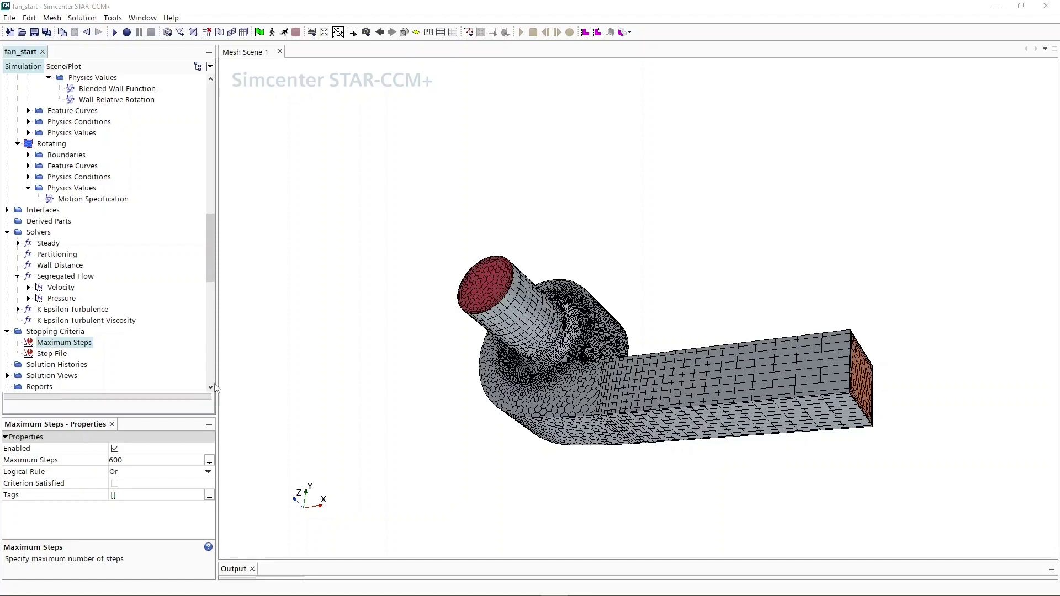
- Start a new plane section derived part on the Rotating and Blower Surround regions with its origin at 0, 0, 0 m
right_click(40, 223)
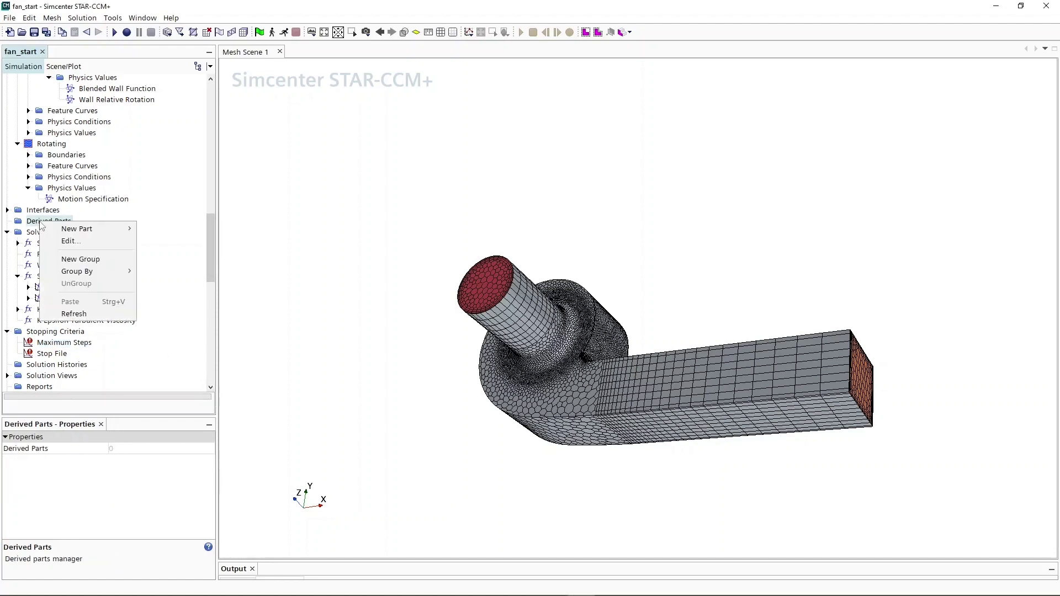
mouse_move(71, 232)
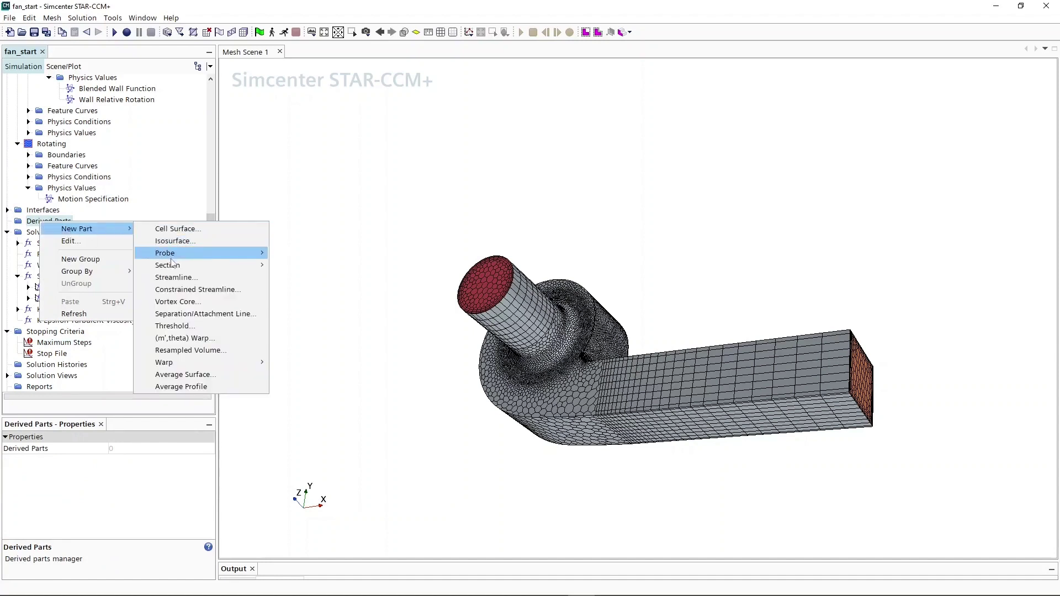
mouse_move(174, 266)
click(285, 268)
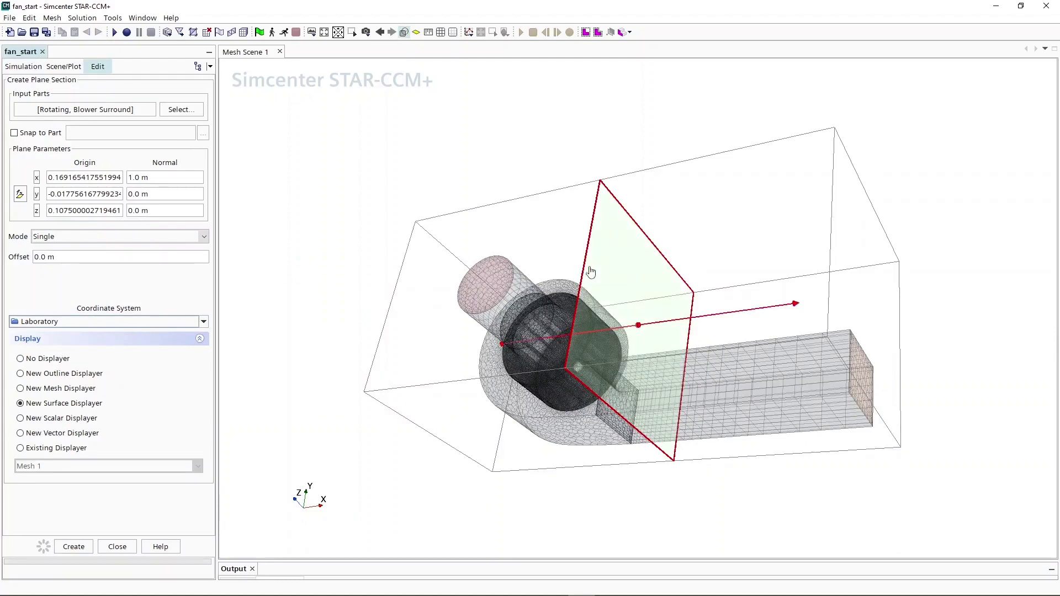
click(74, 178)
text(0)
key(Tab)
text(0)
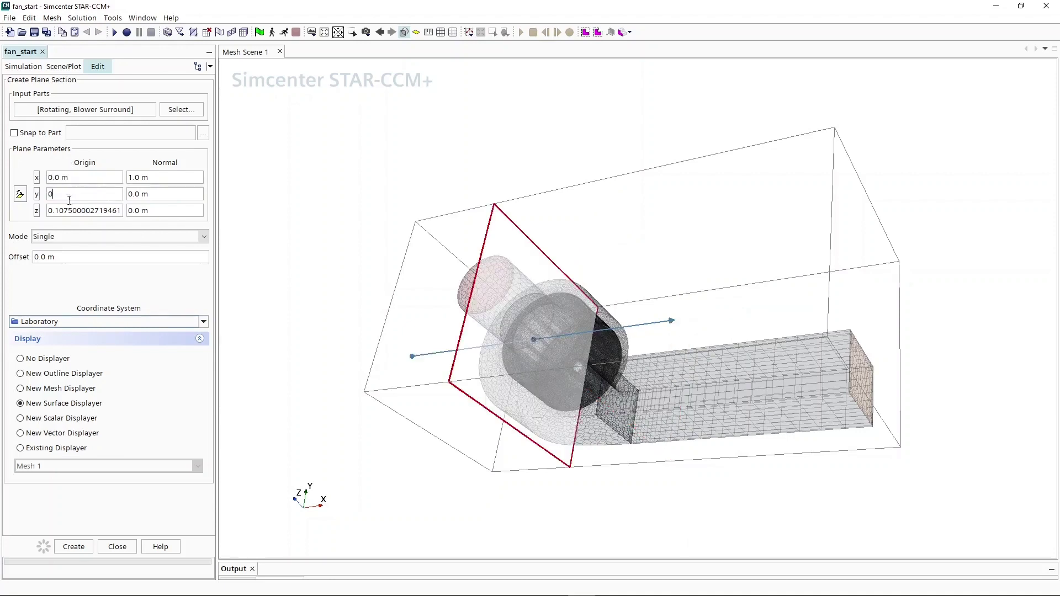
key(Tab)
text(0)
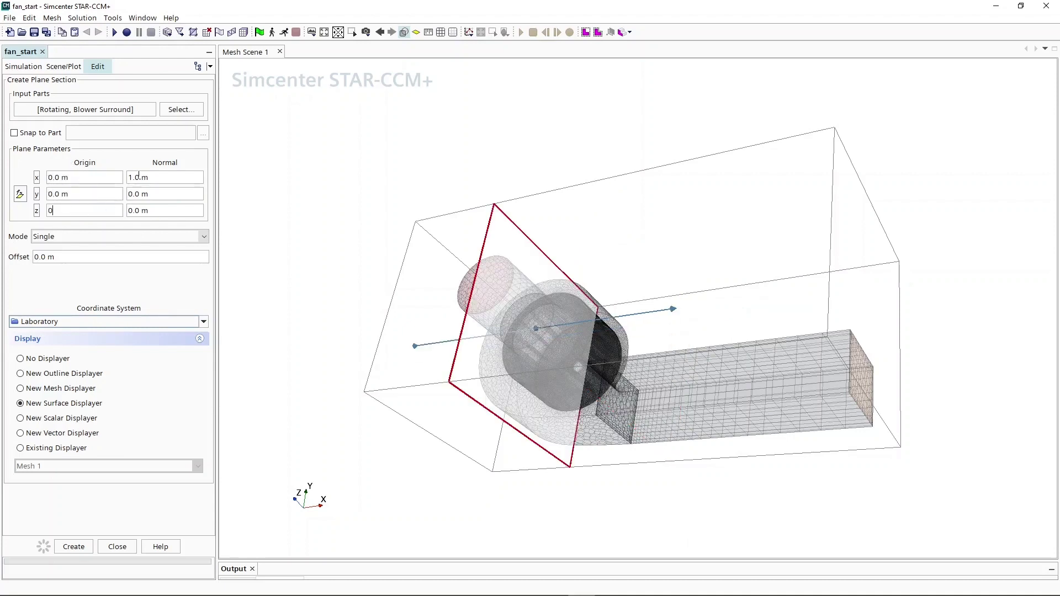
- Create the plane section with a normal of 0, 0, 1 m and no displayer
click(138, 176)
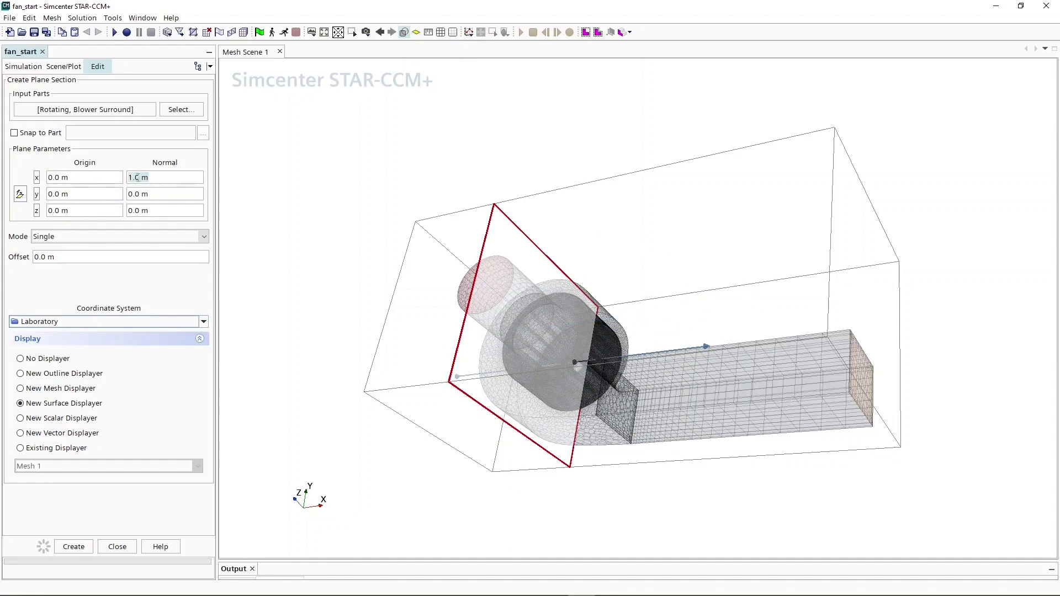
text(0)
key(Tab)
click(136, 212)
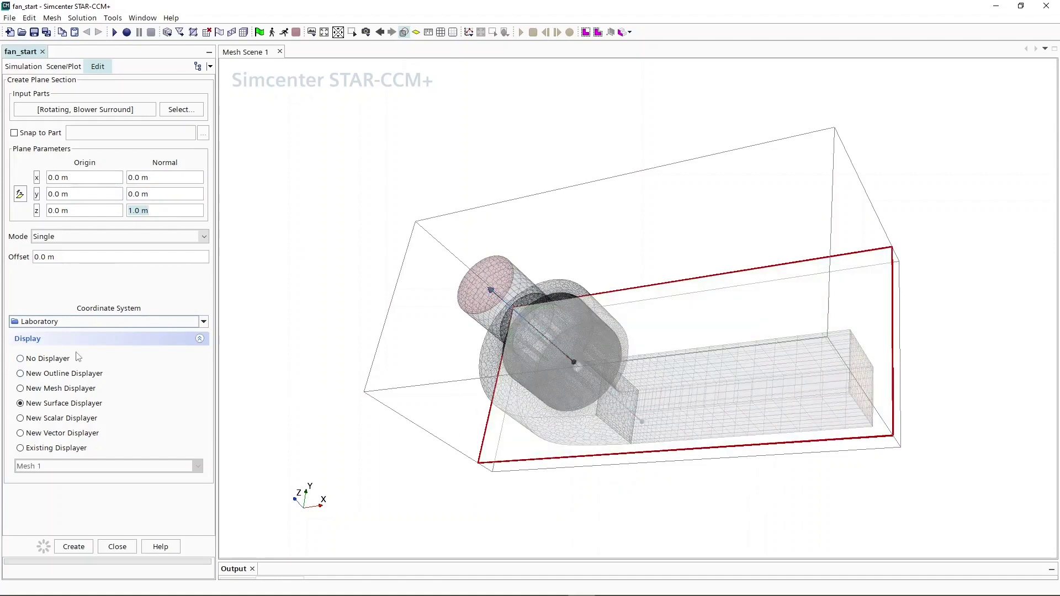
click(22, 360)
click(73, 547)
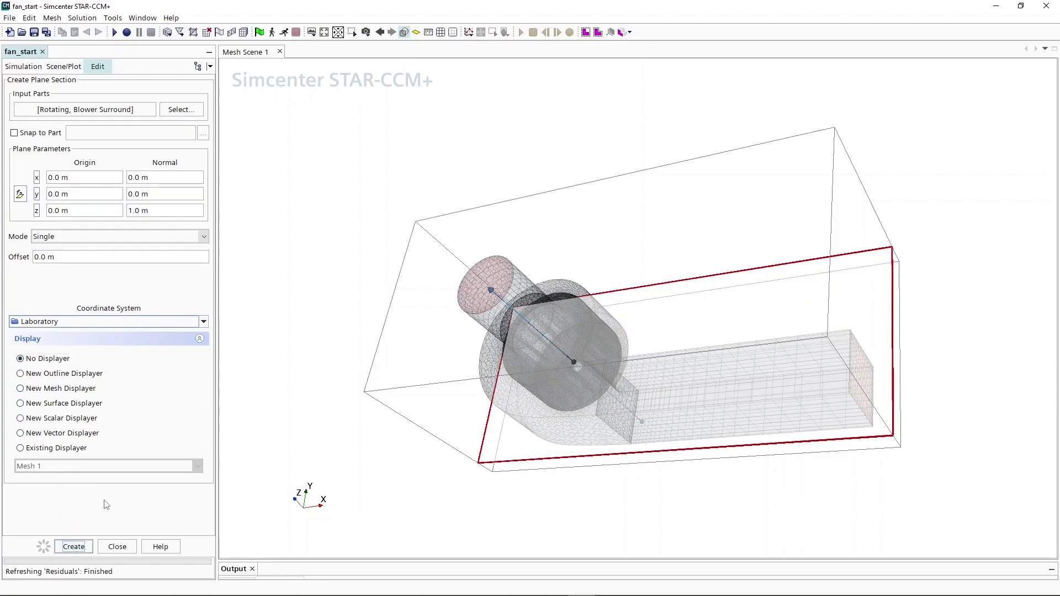
click(116, 546)
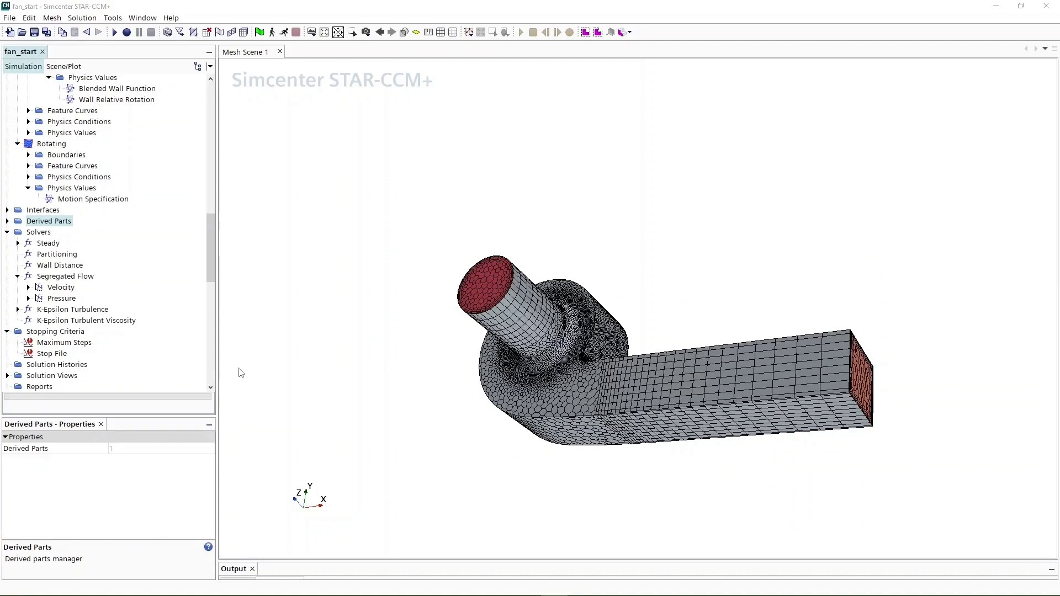
- Create a new vector scene
scroll(77, 333, down, 2)
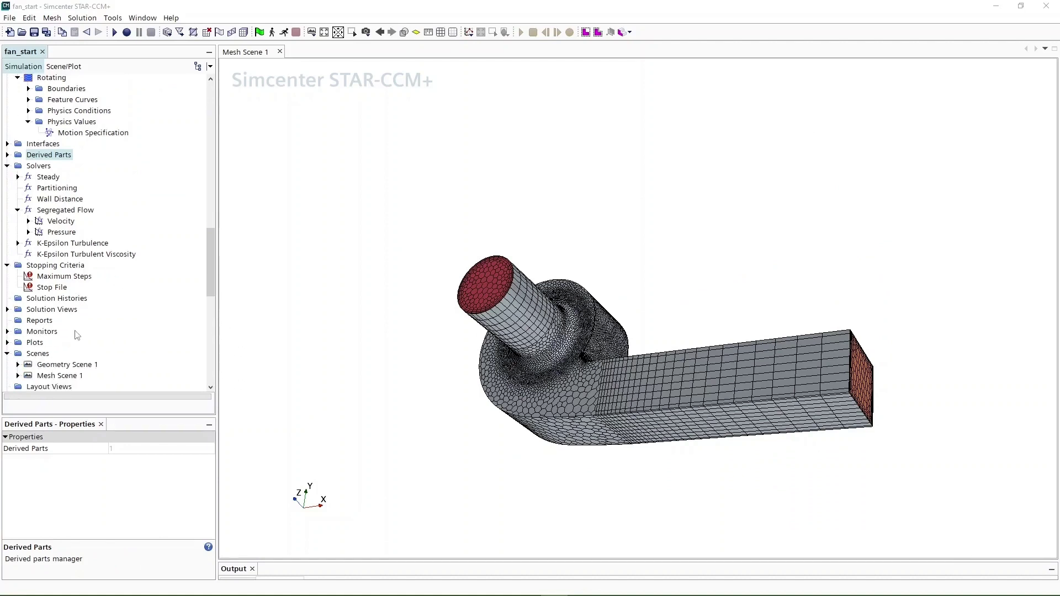
right_click(37, 353)
mouse_move(86, 361)
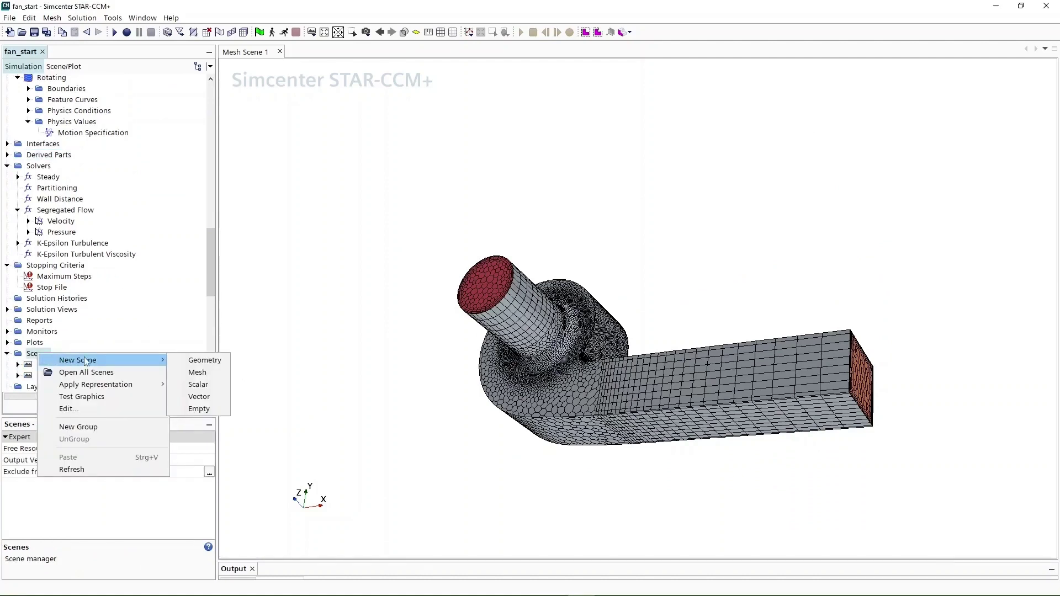
click(199, 396)
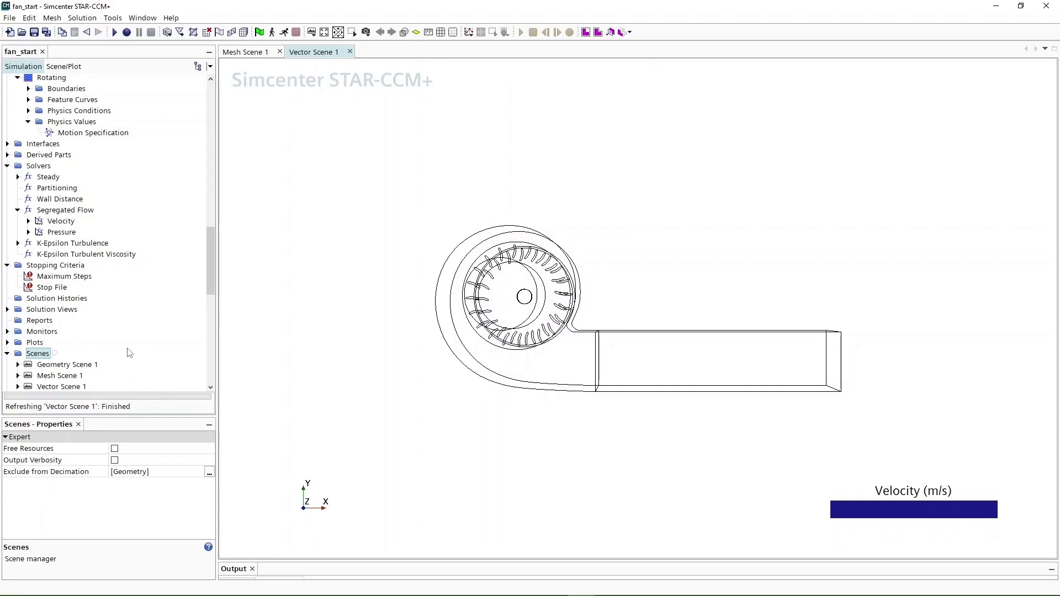
- Assign the Plane Section as the part of the Vector 1 displayer in Vector Scene 1
scroll(82, 359, down, 1)
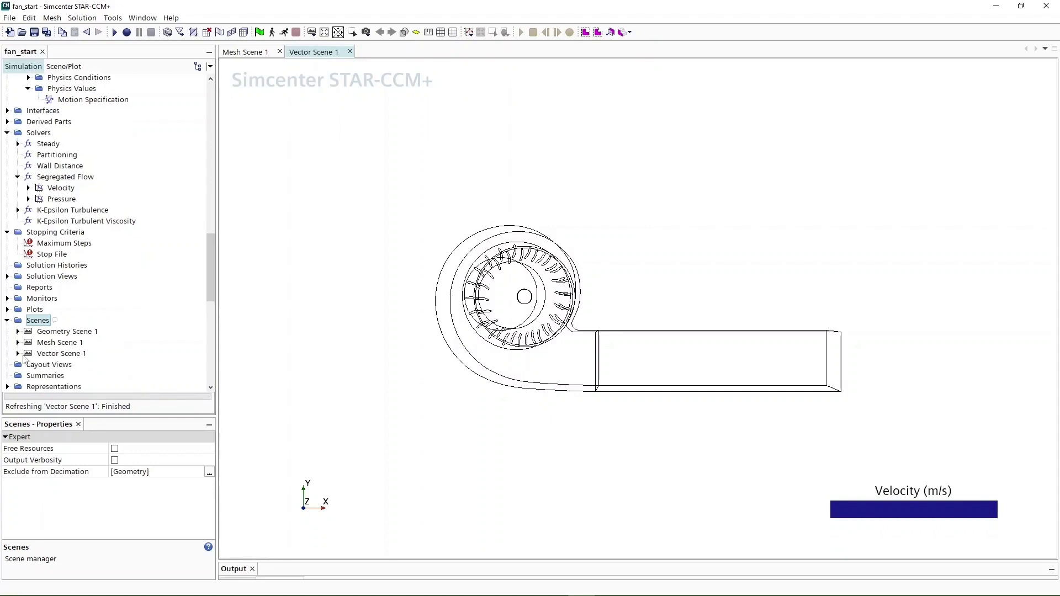
click(18, 353)
scroll(33, 356, down, 1)
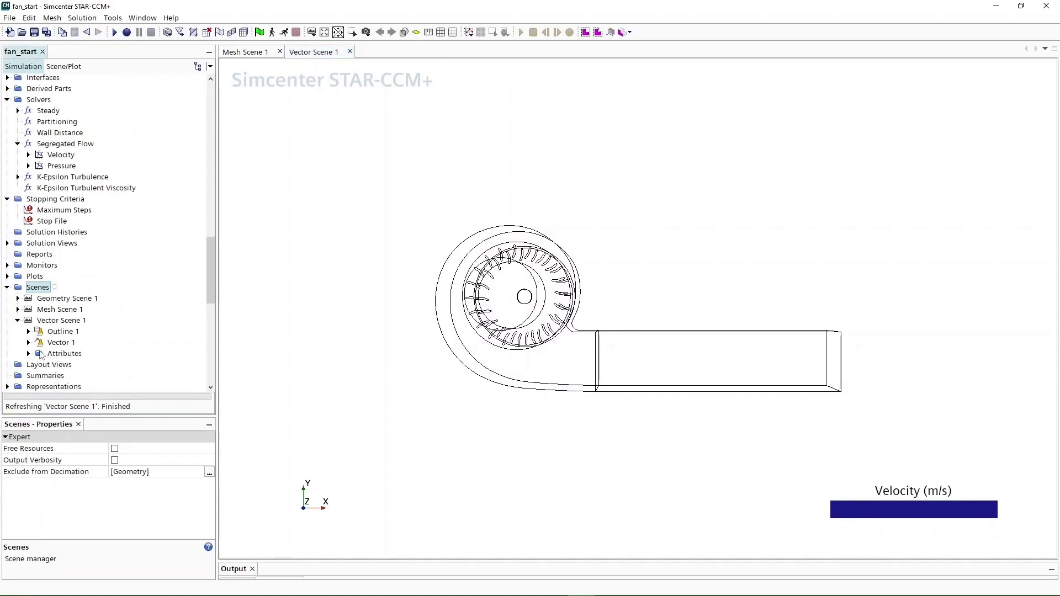
click(29, 342)
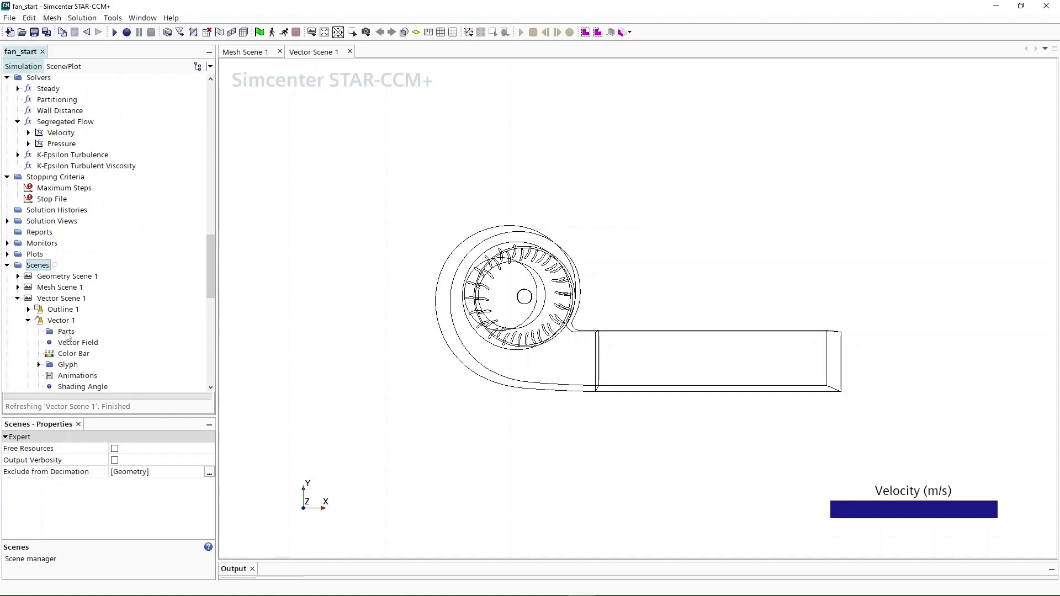
double_click(66, 331)
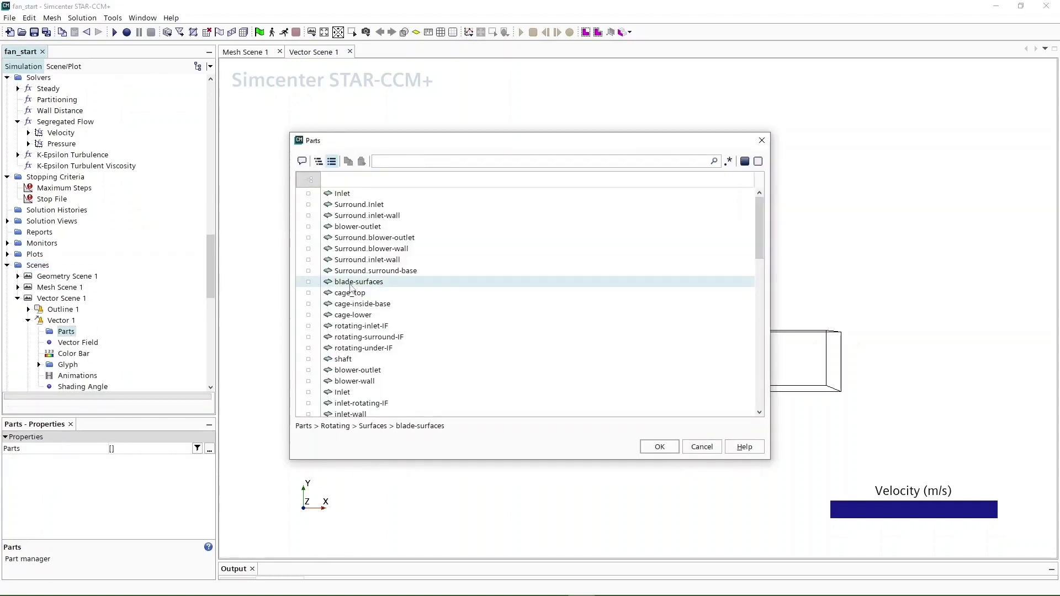
scroll(351, 287, down, 15)
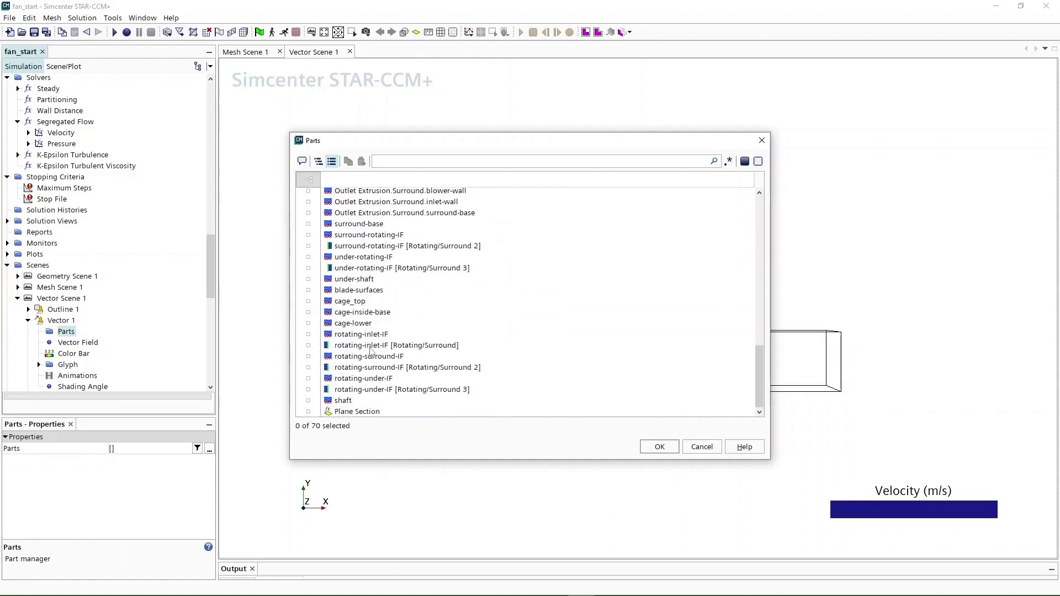
click(358, 413)
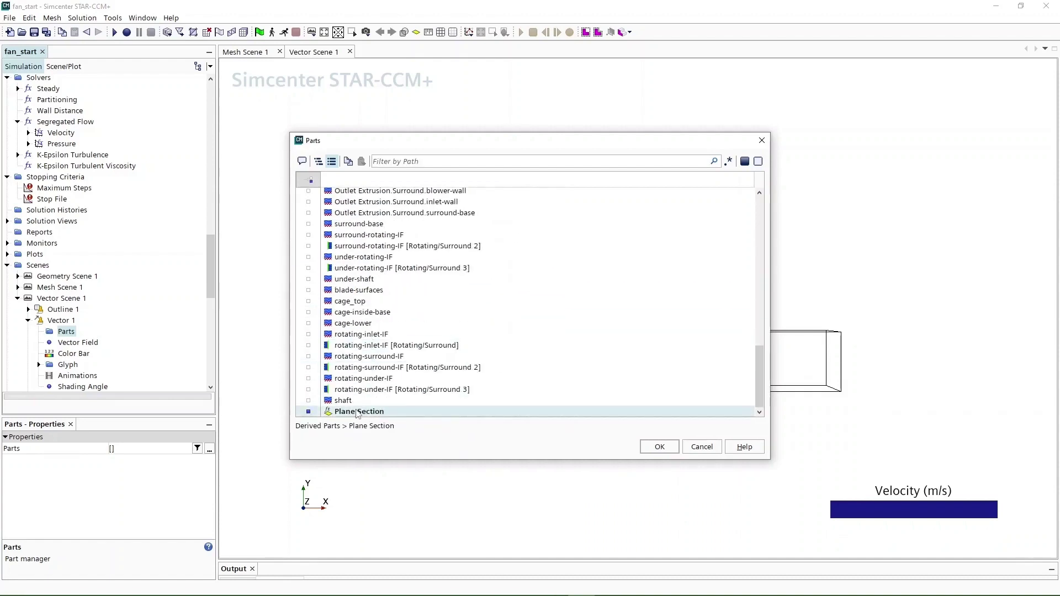
click(657, 446)
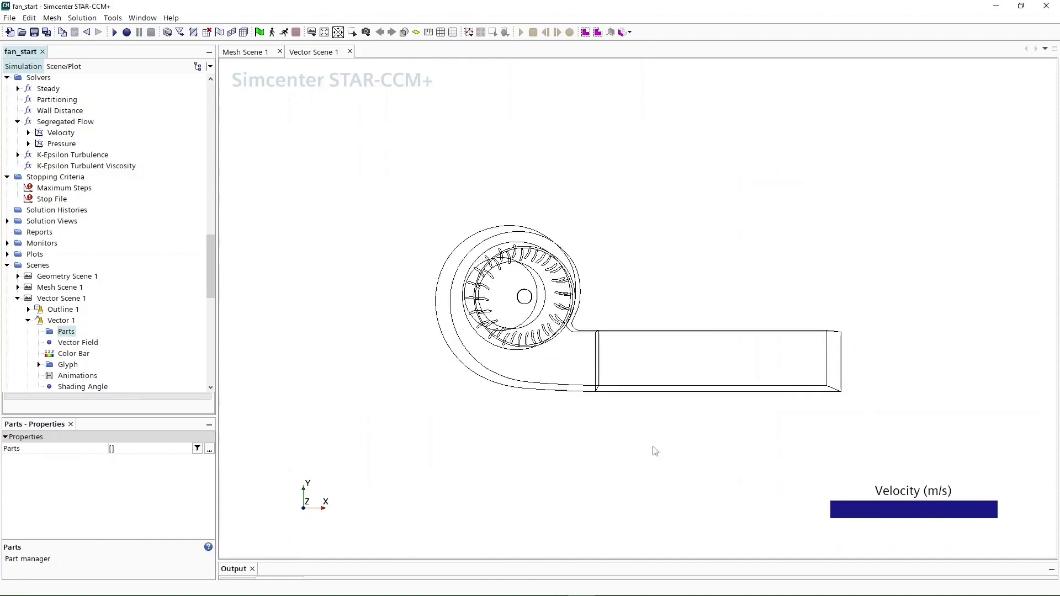
- Replace all parts of the Outline 1 displayer in Vector Scene 1 with only the Plane Section
click(29, 309)
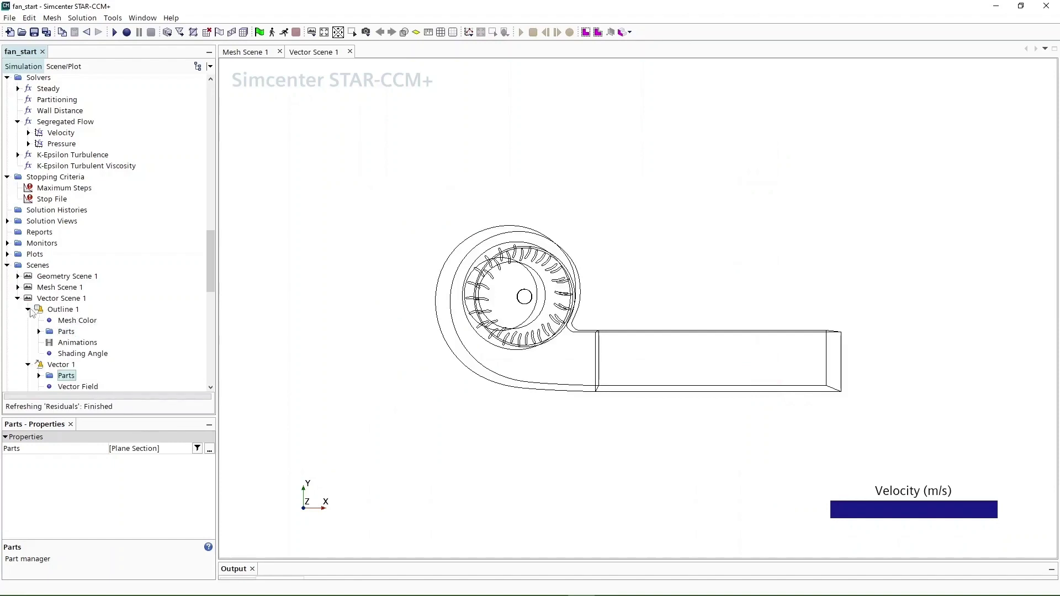
click(39, 332)
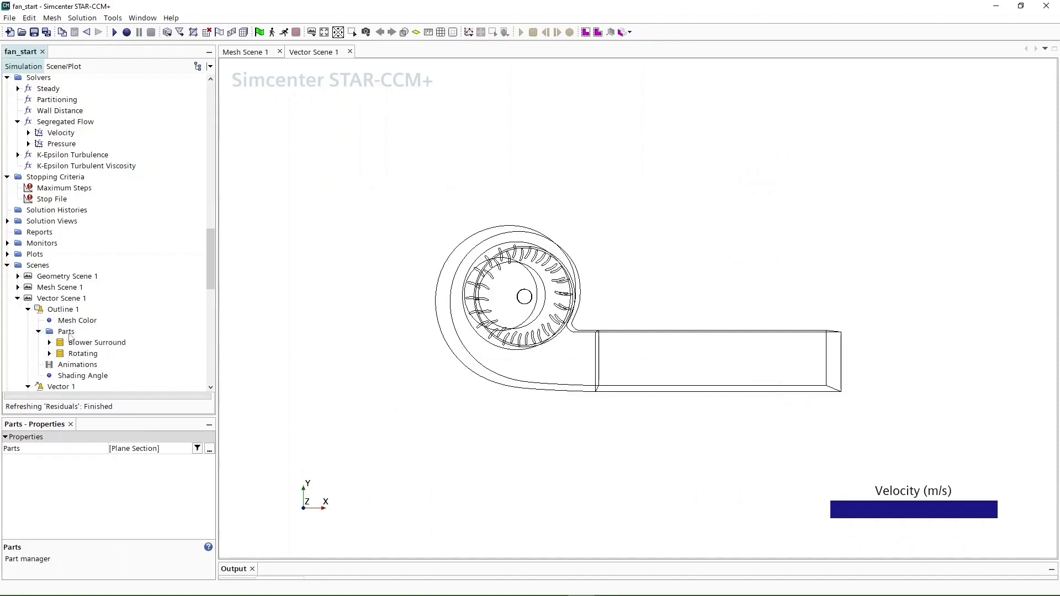
double_click(69, 333)
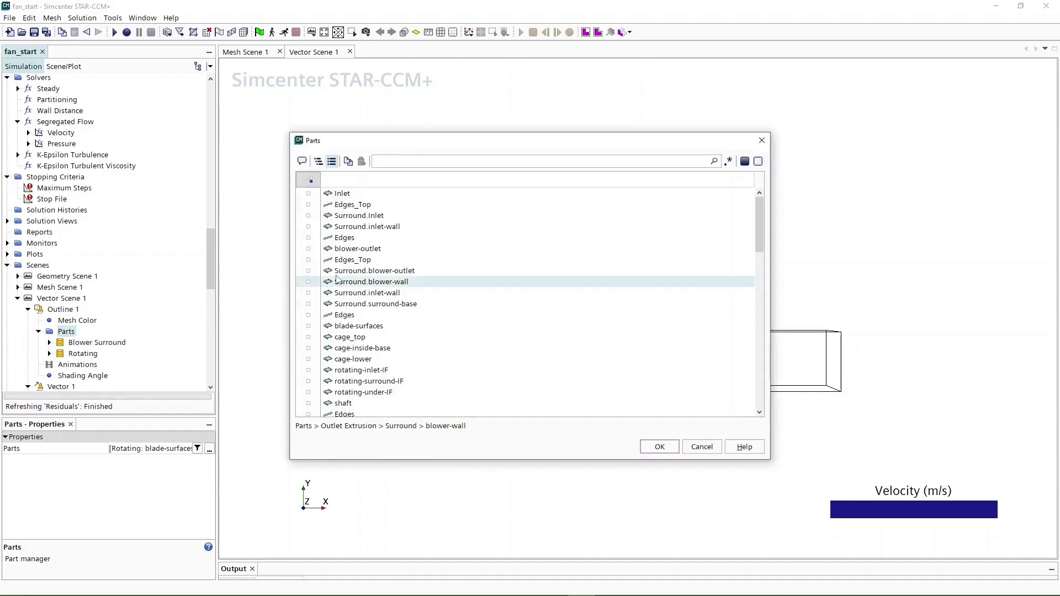
click(311, 180)
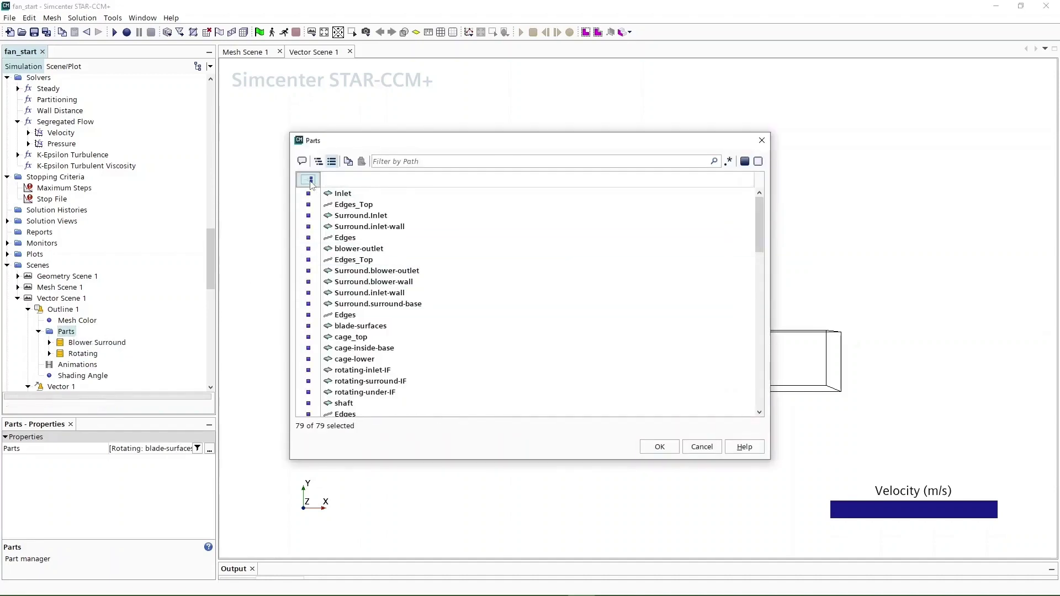
click(311, 180)
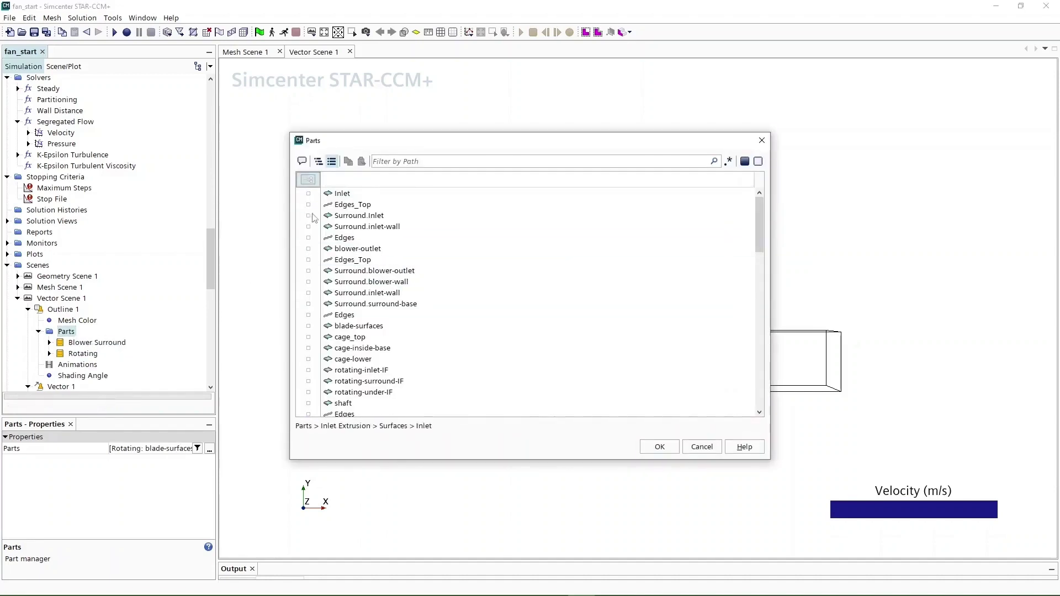
scroll(377, 284, down, 8)
scroll(377, 284, down, 4)
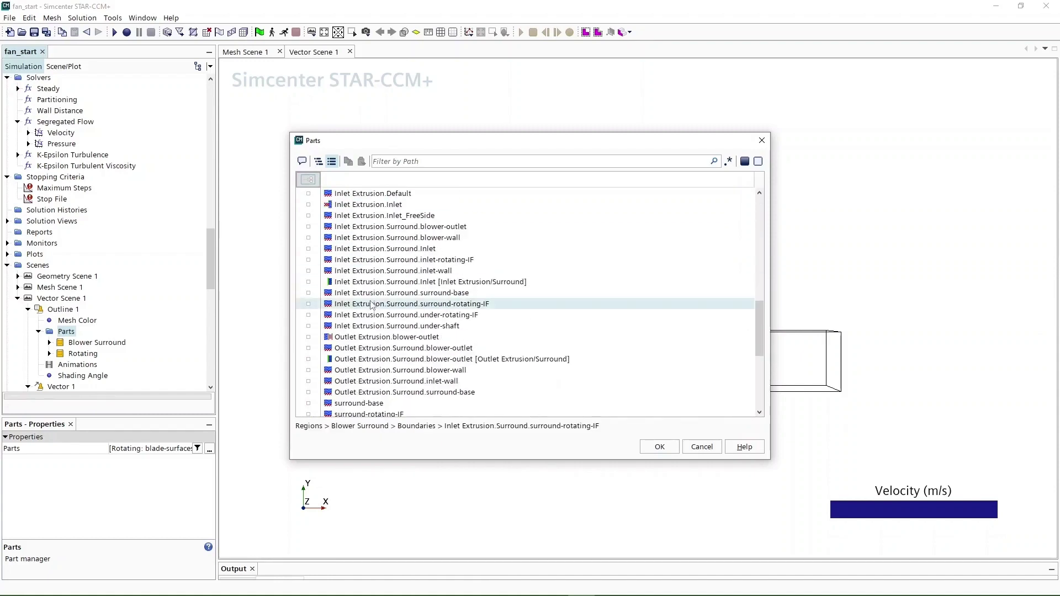
scroll(381, 326, down, 5)
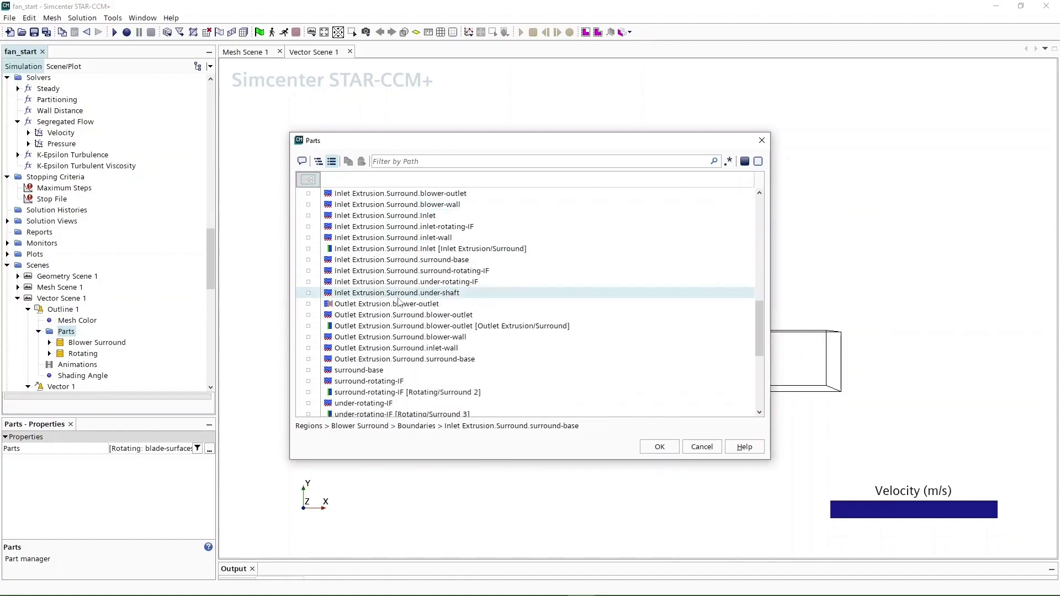
scroll(383, 330, down, 2)
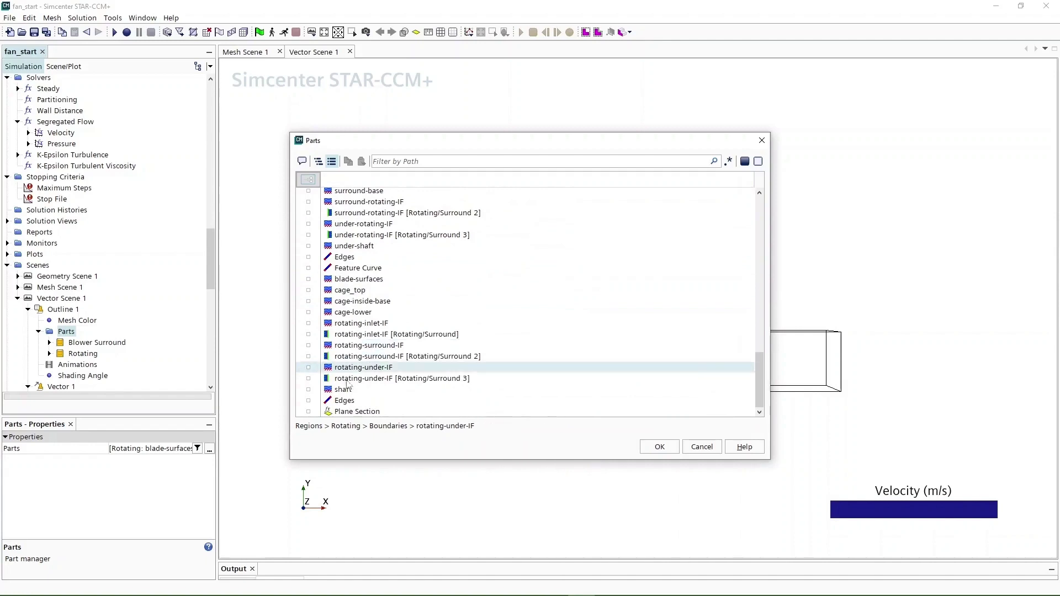
click(357, 413)
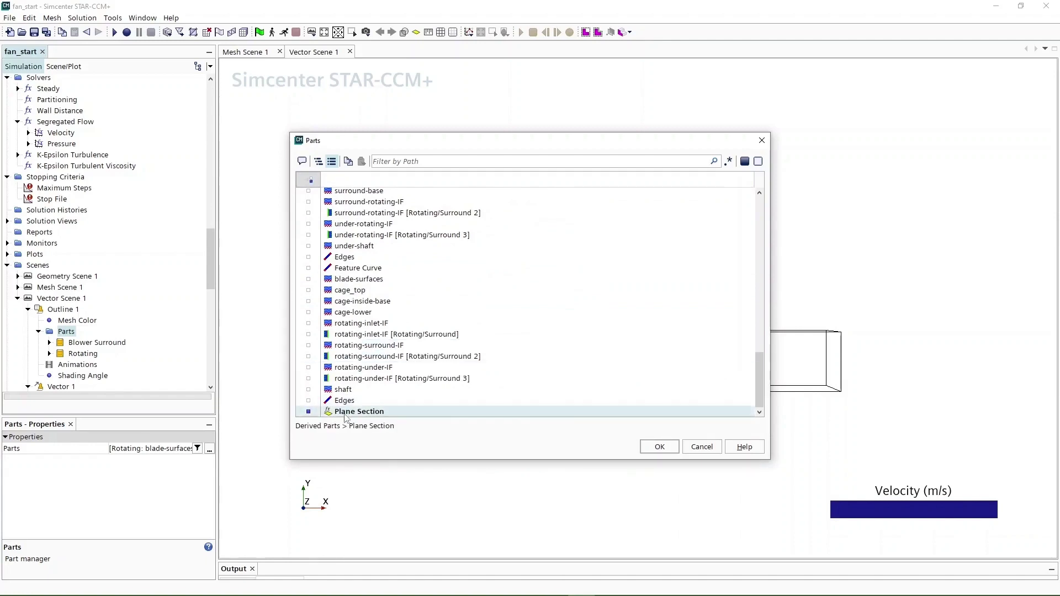
click(660, 447)
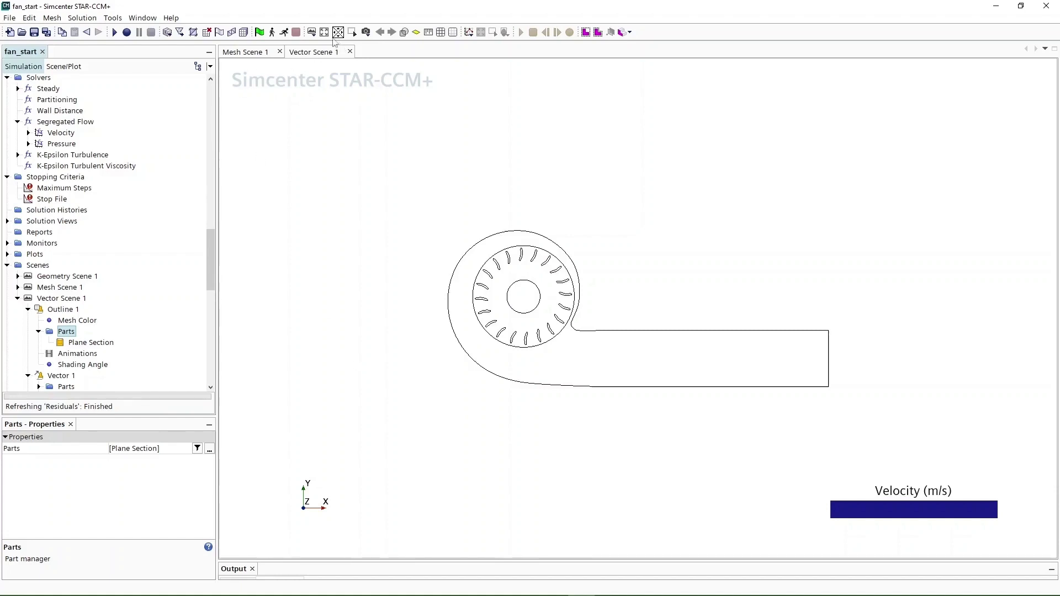
- Switch the projection mode of Vector Scene 1 to Parallel
click(365, 32)
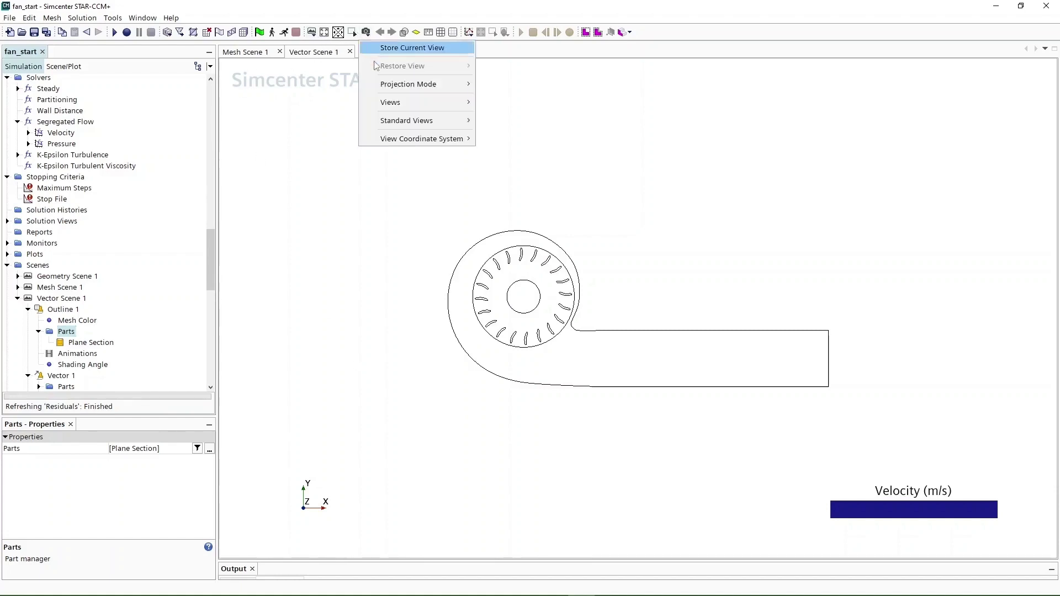
mouse_move(409, 86)
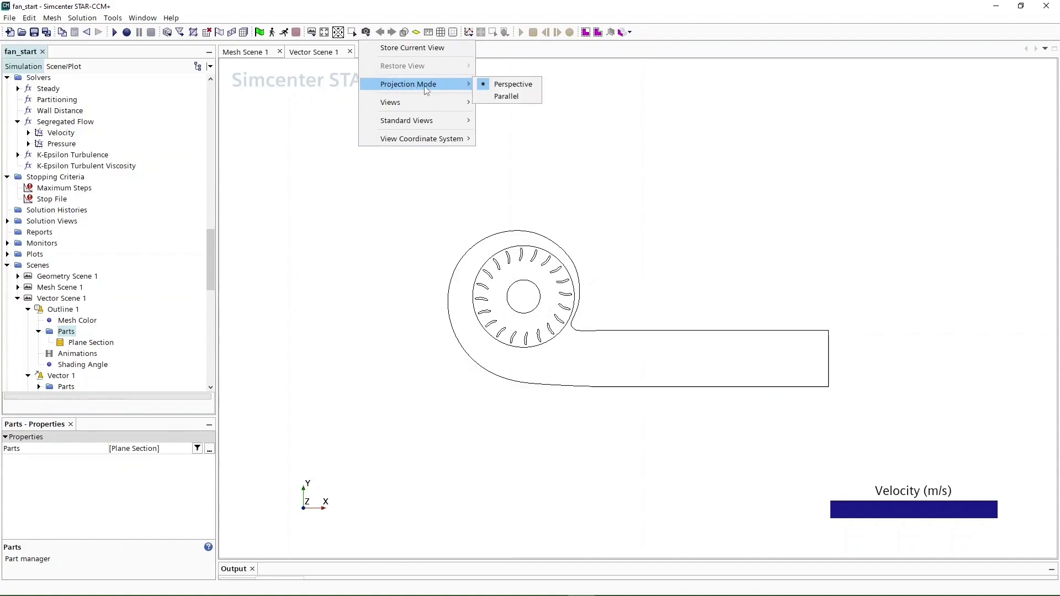
click(518, 97)
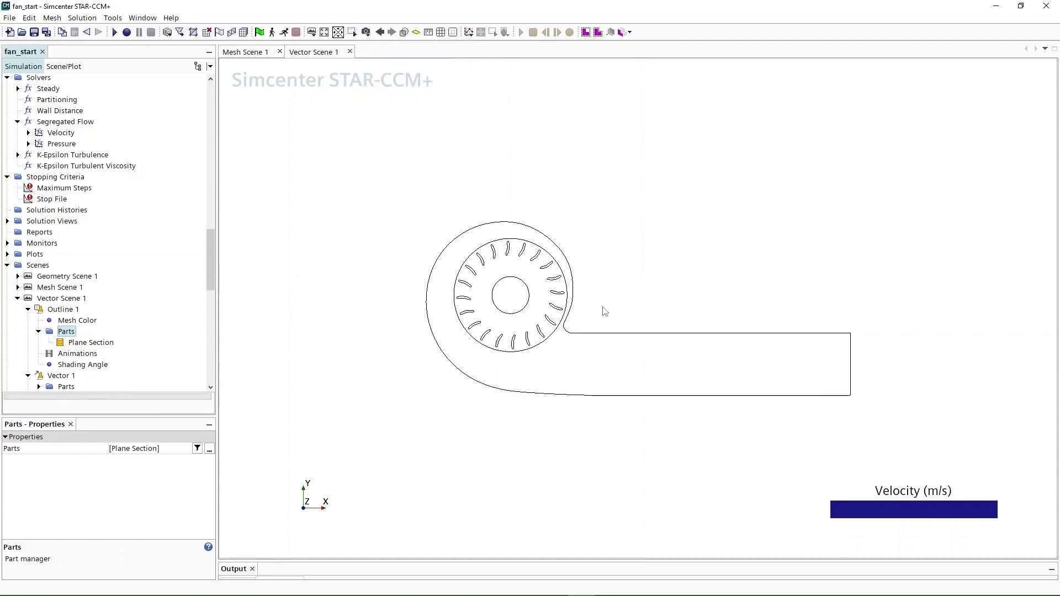
- Orient Vector Scene 1 to the +Z view with +Y up
click(369, 35)
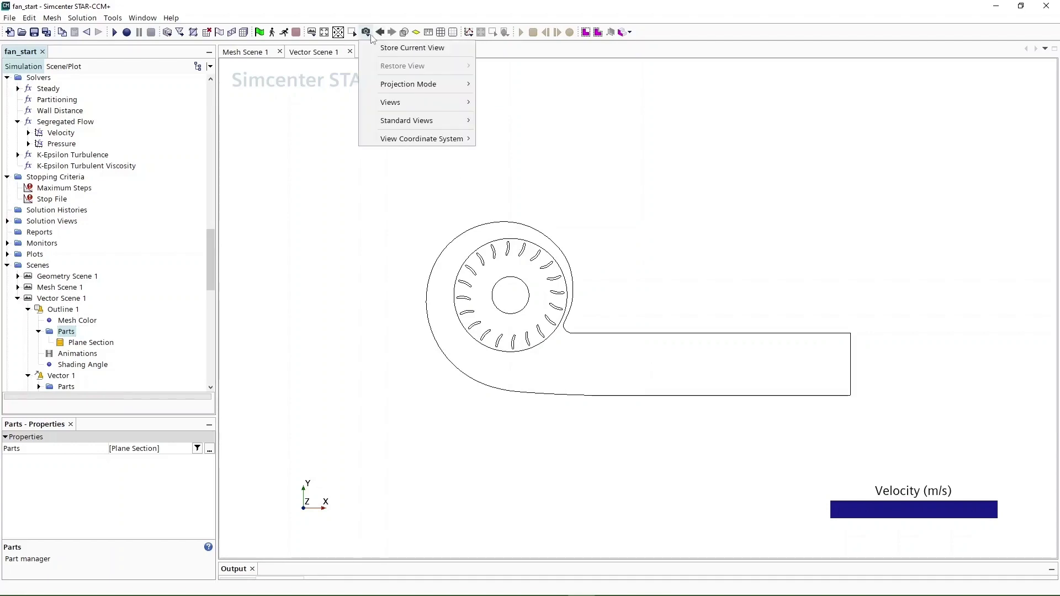
mouse_move(392, 104)
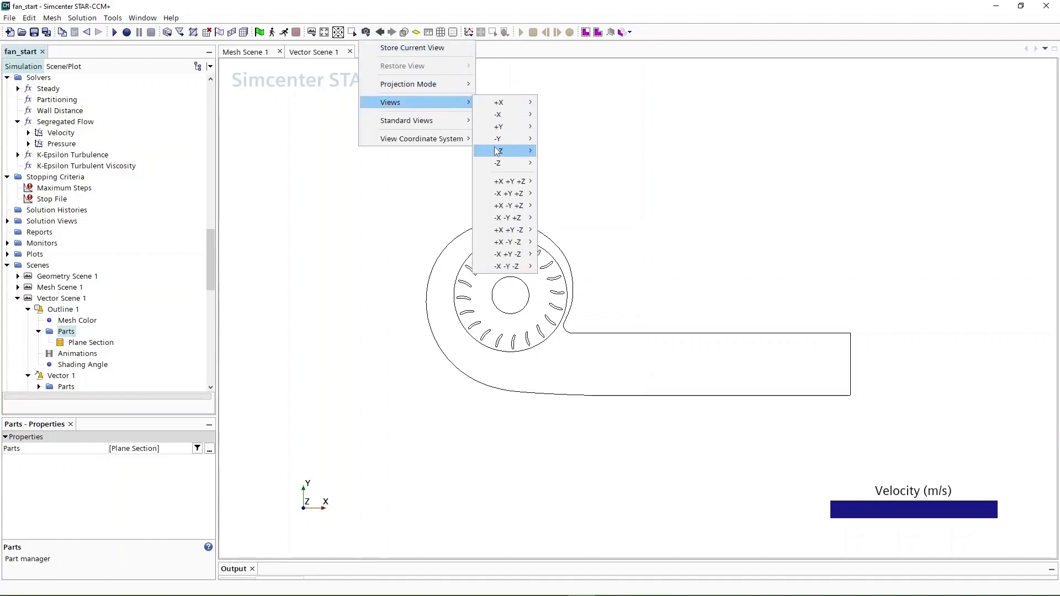
mouse_move(500, 152)
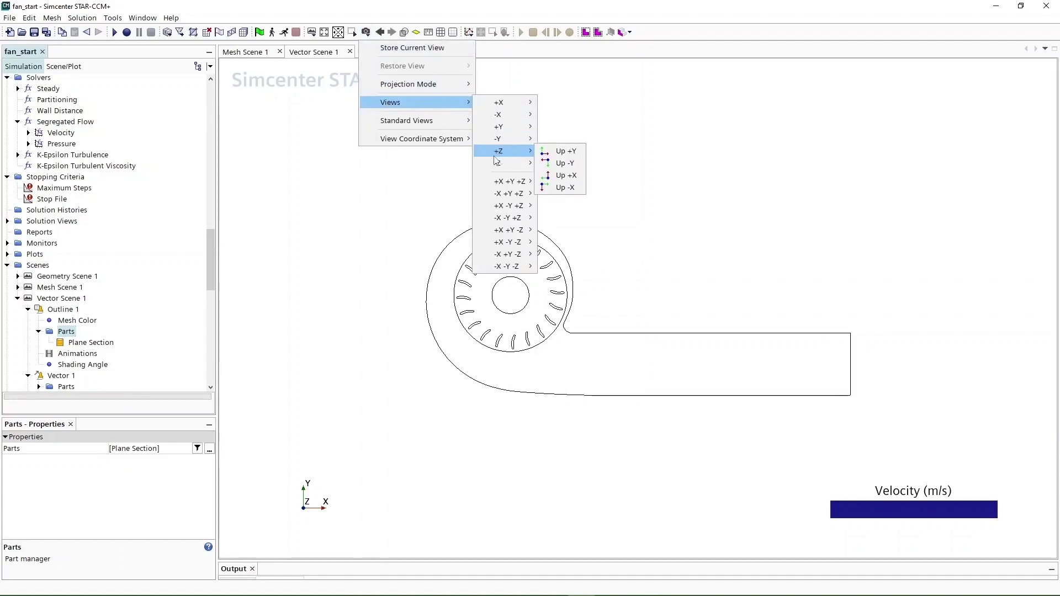
click(571, 157)
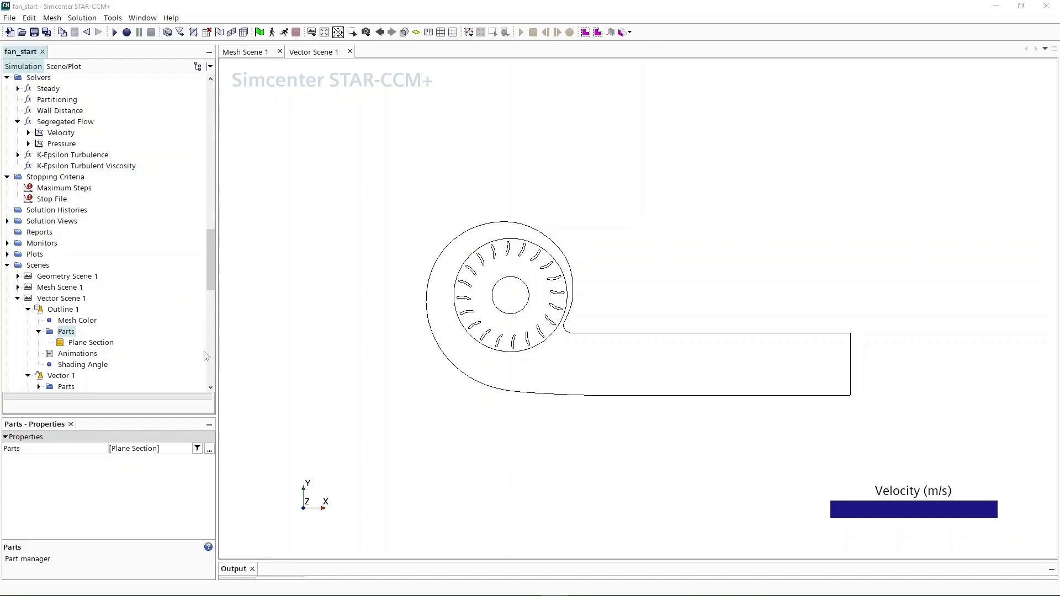
- Create a new Surface Average report in the simulation's Reports node
scroll(82, 345, down, 7)
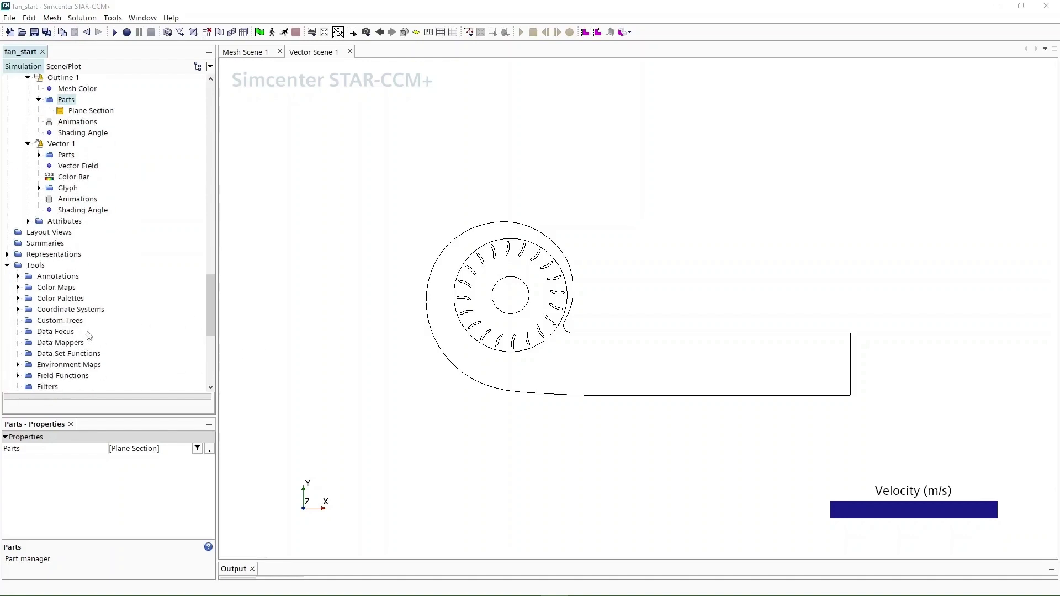
scroll(81, 332, down, 3)
scroll(72, 256, up, 7)
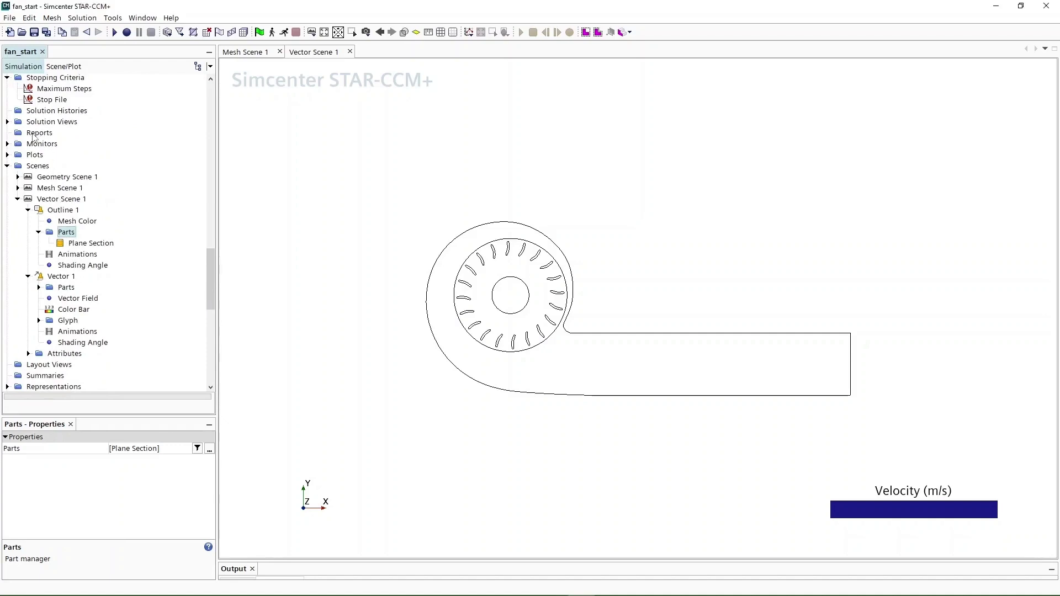
right_click(39, 134)
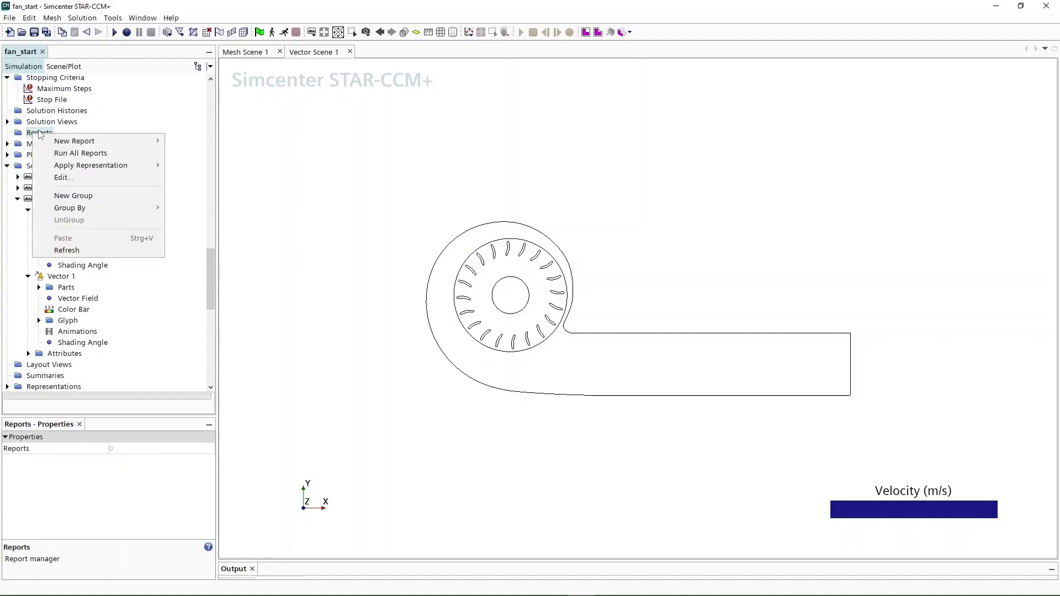
mouse_move(51, 142)
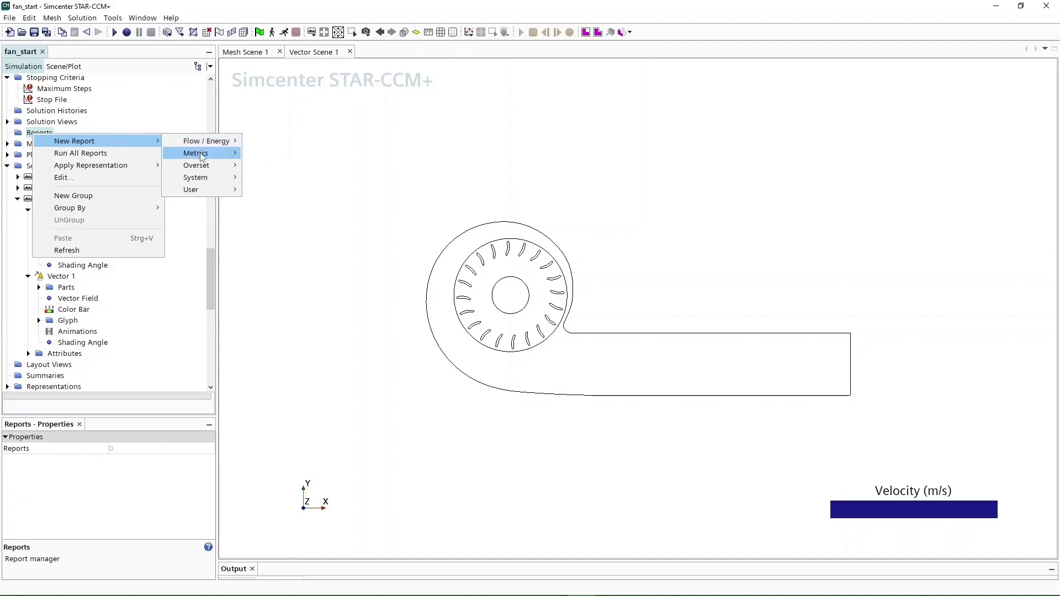
mouse_move(200, 154)
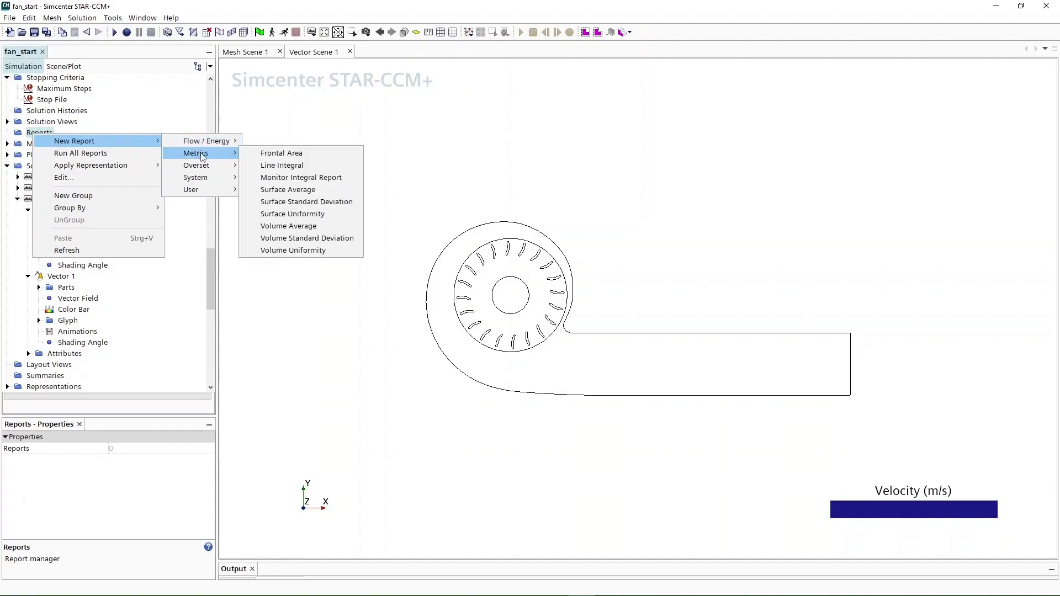
click(286, 191)
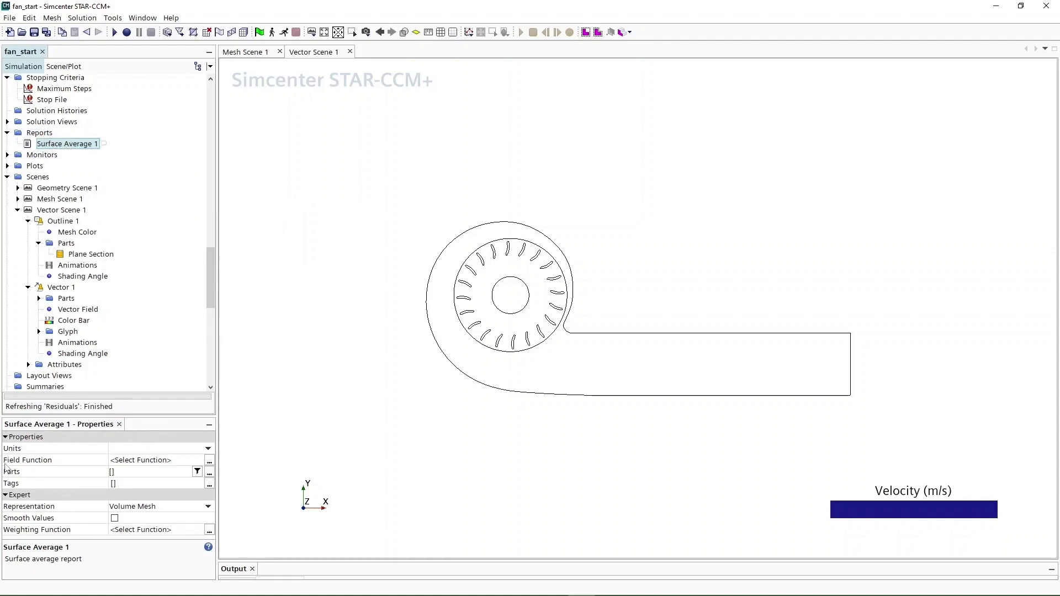
- Set the field function of the Surface Average 1 report to Pressure
click(209, 462)
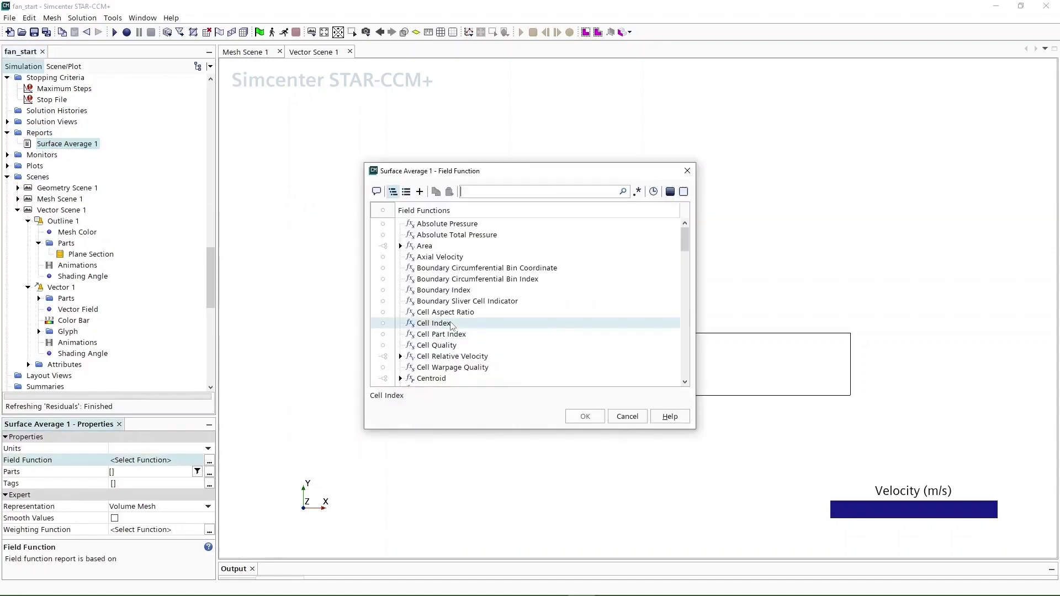
text(pre)
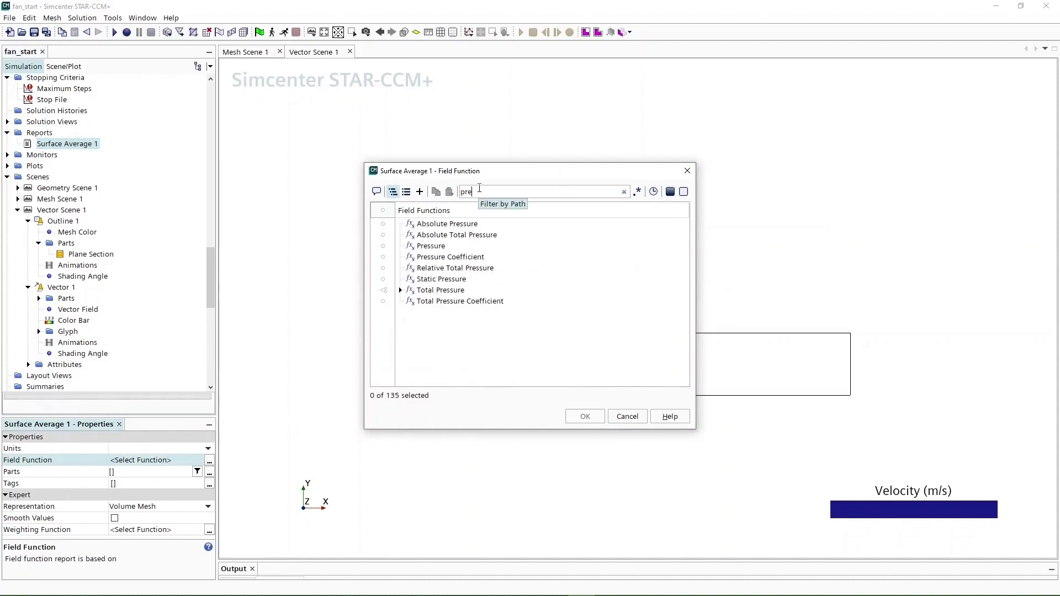
click(439, 247)
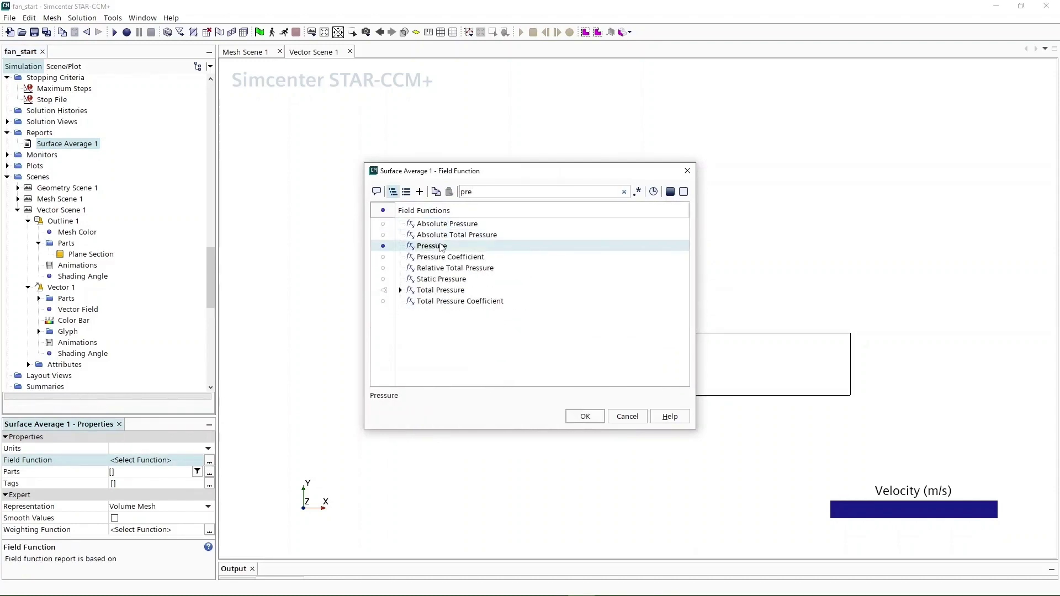
click(587, 417)
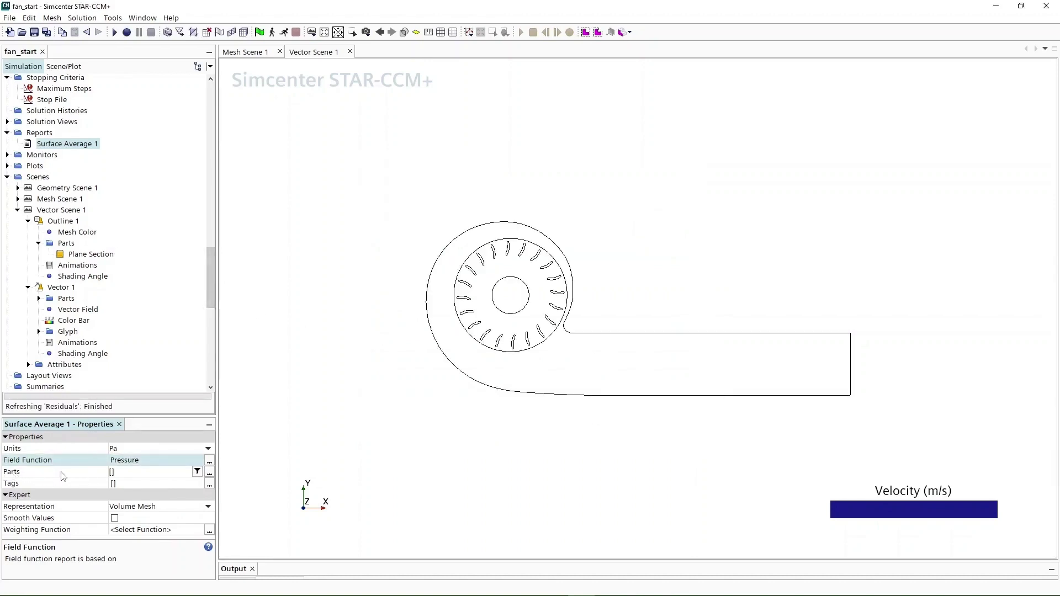
- Assign the Inlet Extrusion.Inlet boundary of the Blower Surround region as the part of the Surface Average 1 report
click(209, 473)
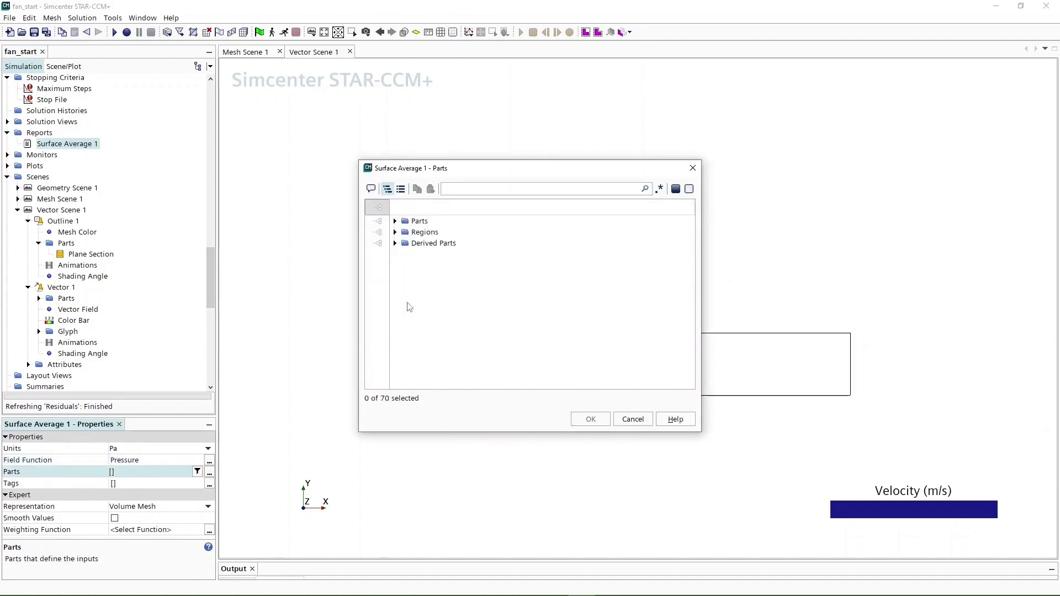
click(395, 232)
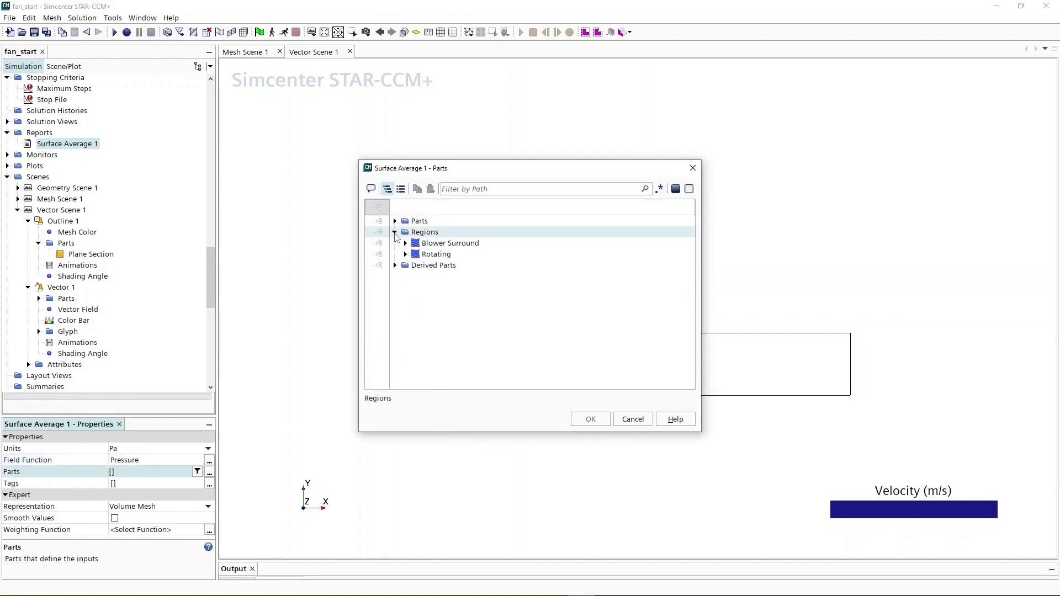
click(408, 245)
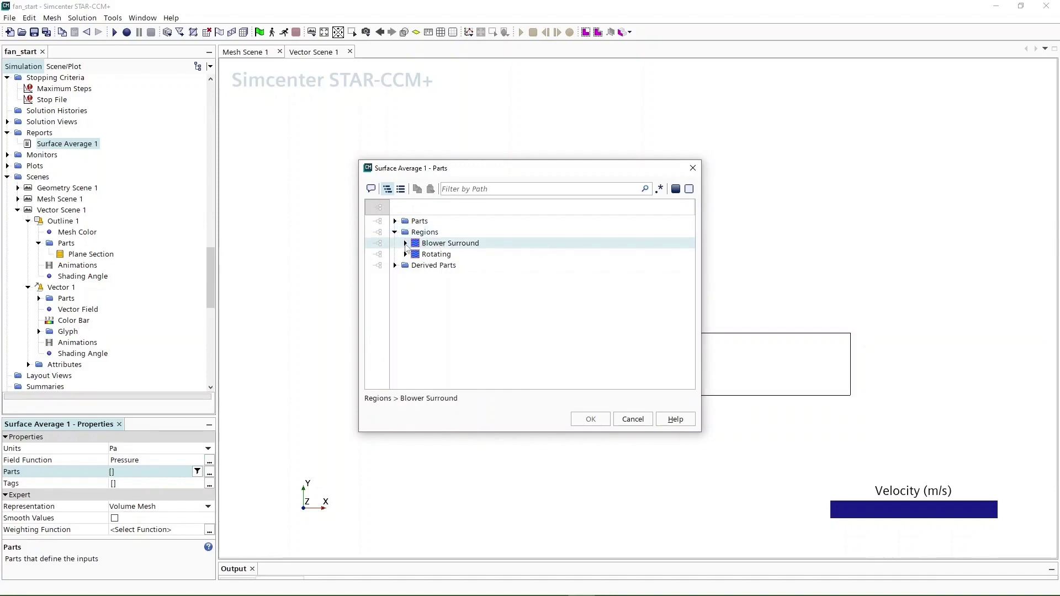
click(405, 244)
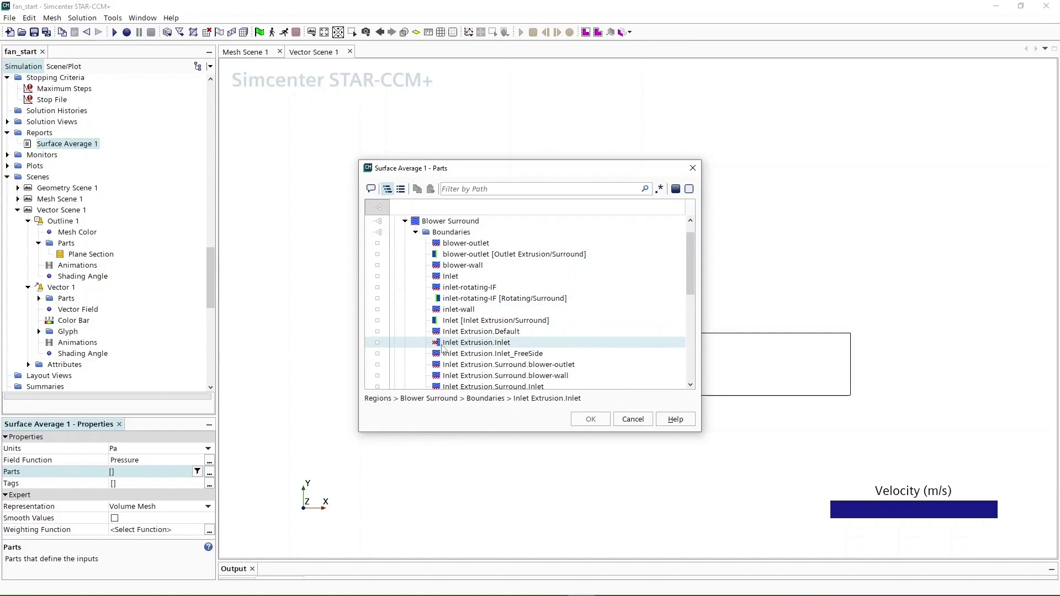
click(476, 346)
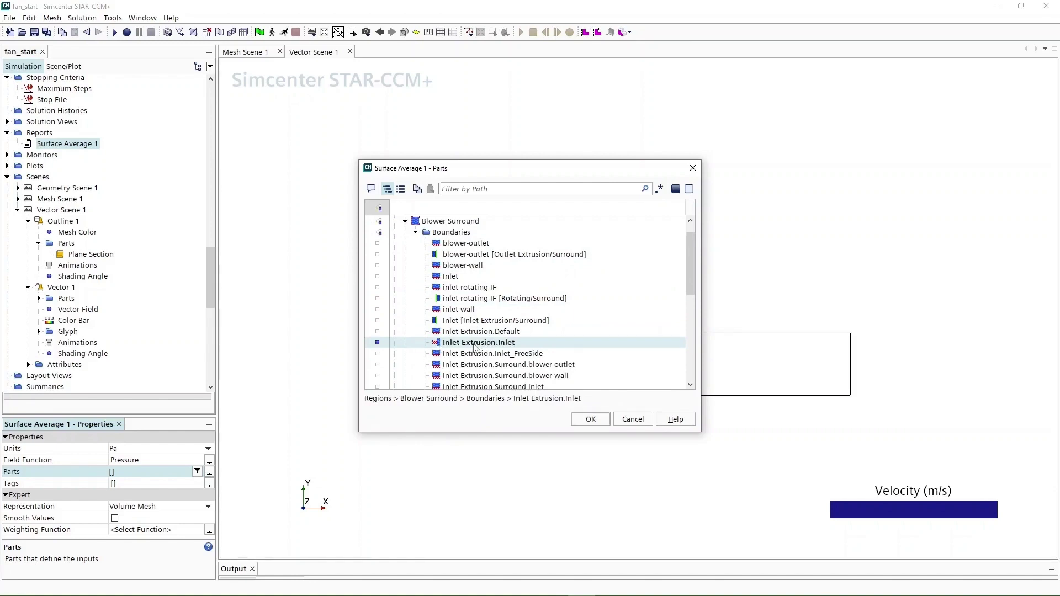
click(586, 419)
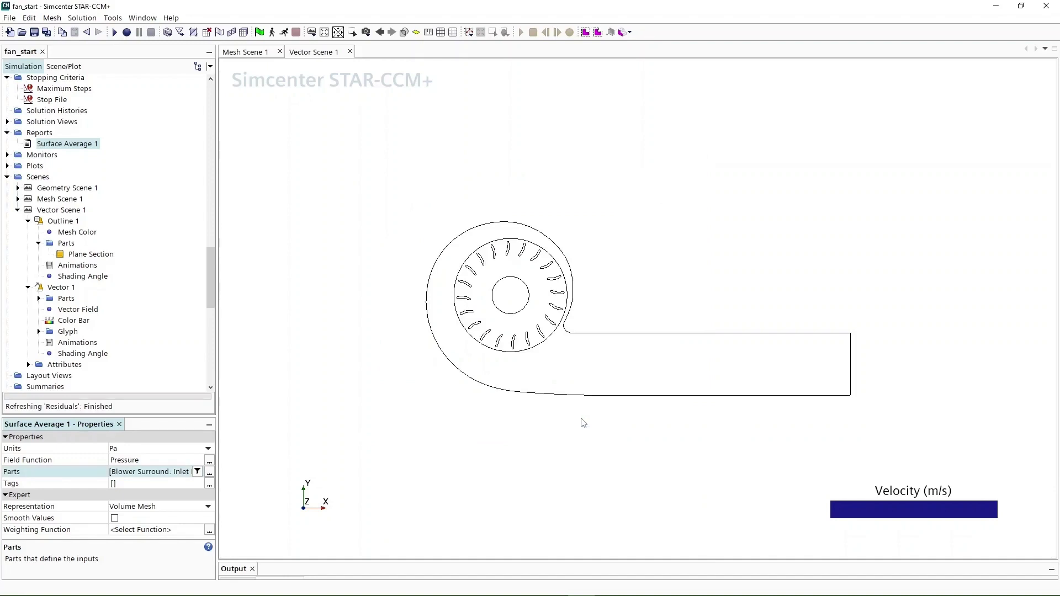
- Create a monitor and plot from the Surface Average 1 report and save the simulation
right_click(69, 148)
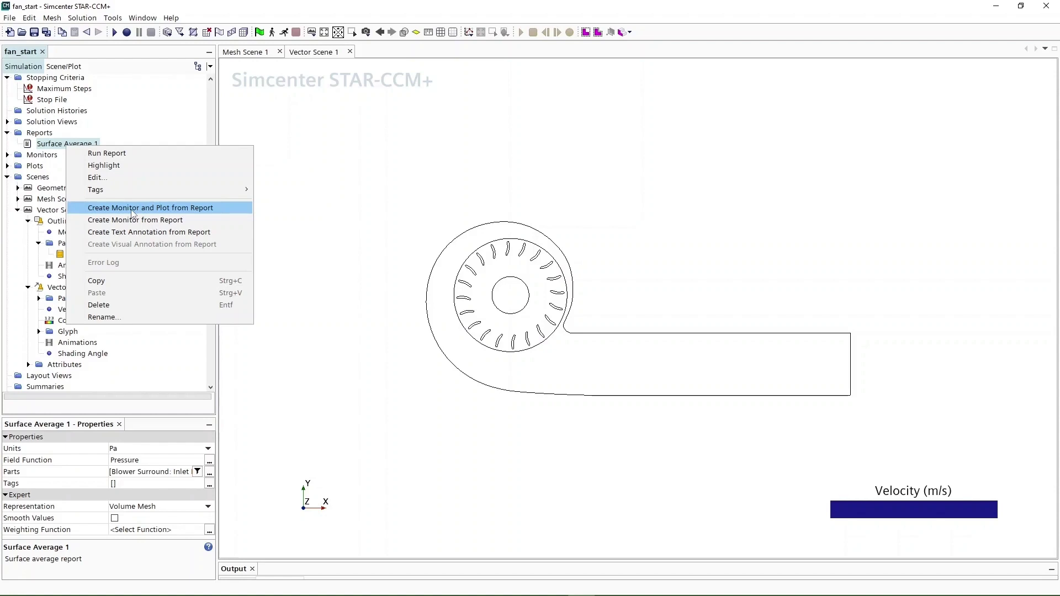
click(134, 212)
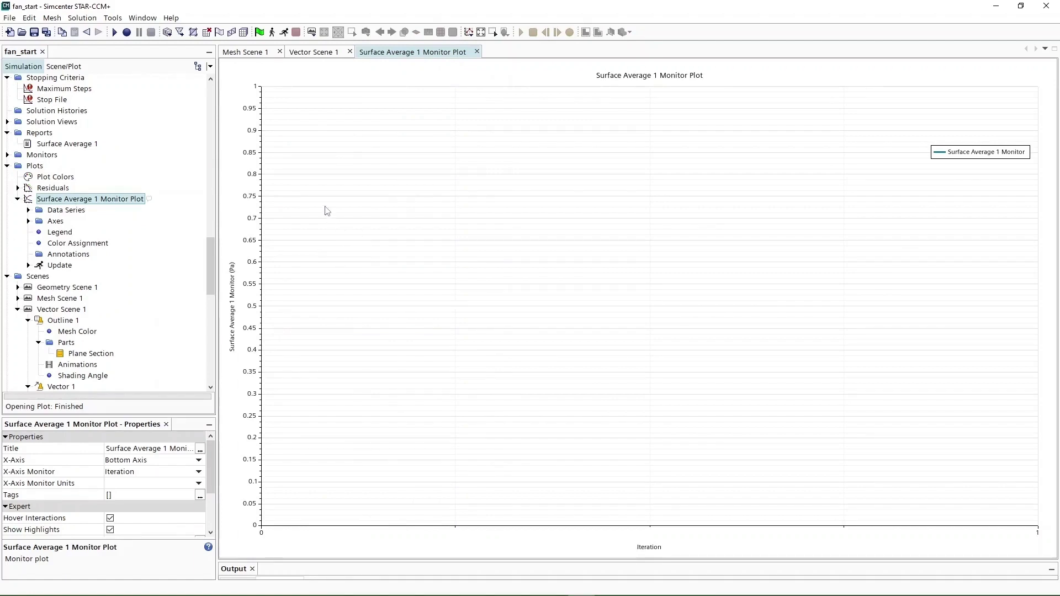
click(34, 32)
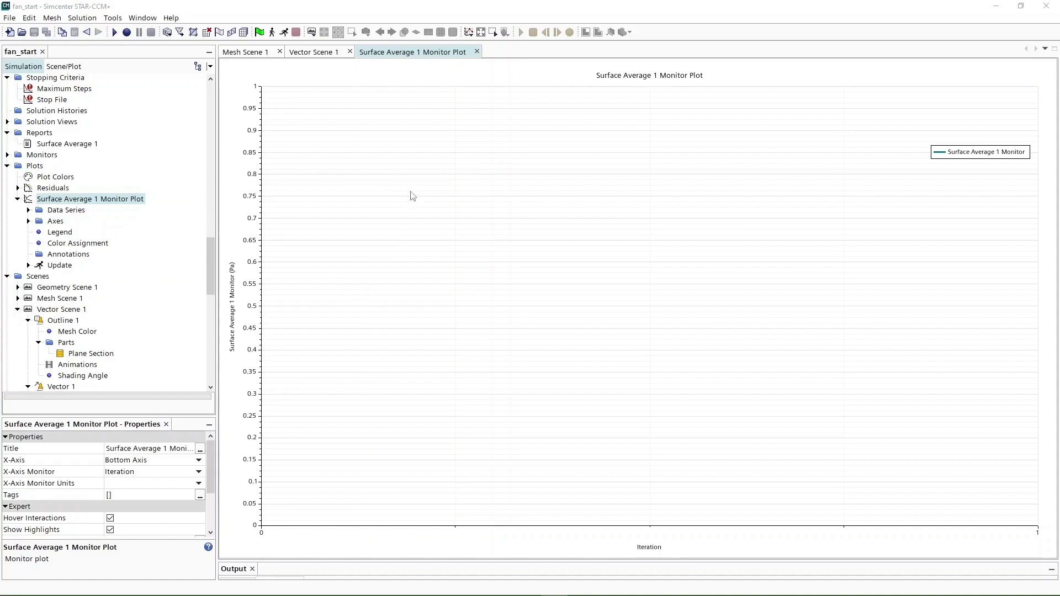
- Run the simulation and display the Surface Average 1 Monitor Plot while it iterates
click(284, 33)
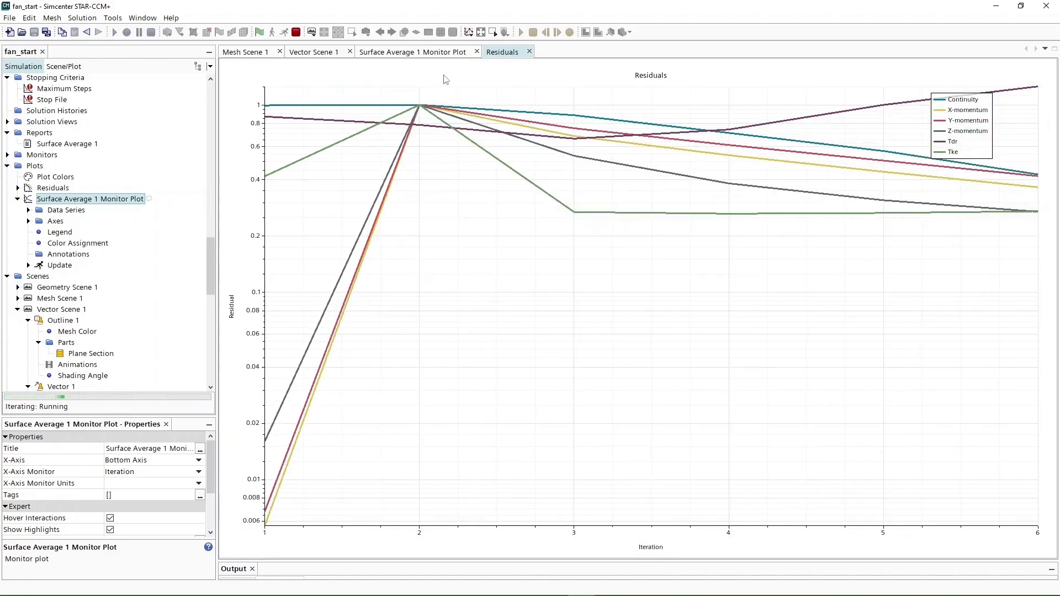
click(425, 54)
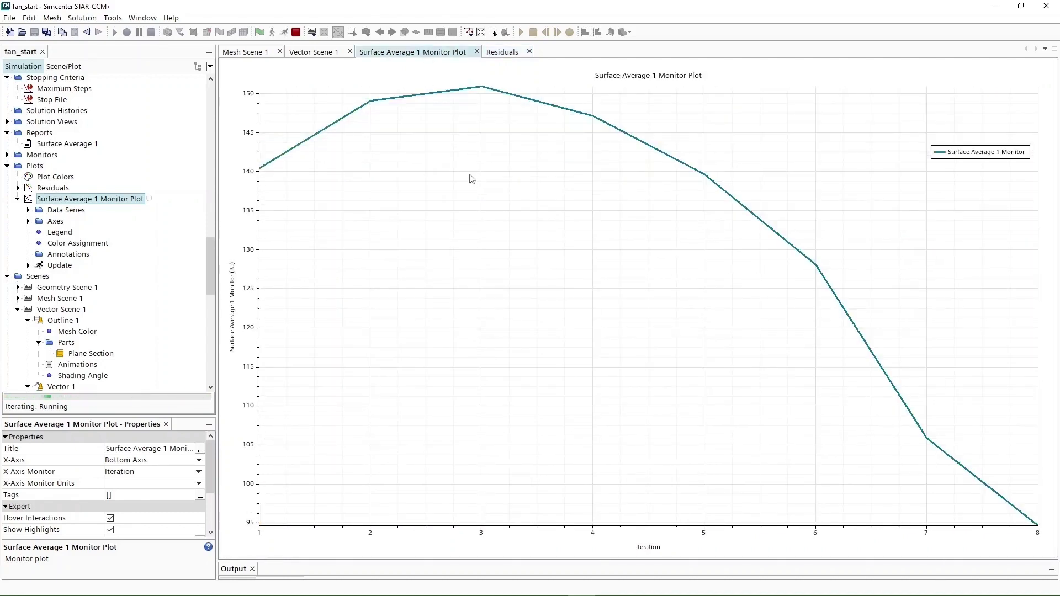